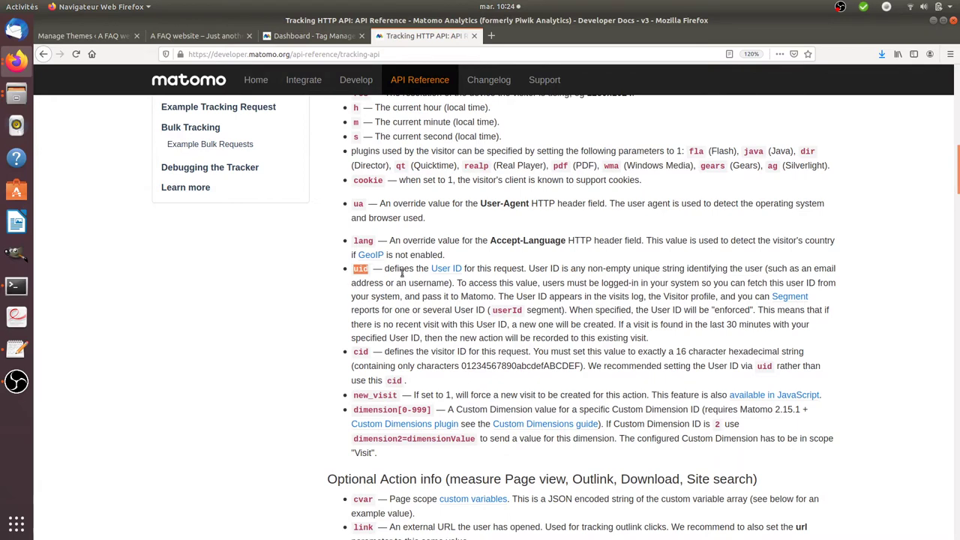
Switch to the text editor and try renaming the URL's ID query parameter to uid.
{"action": "left_click", "coordinate": [16, 348]}
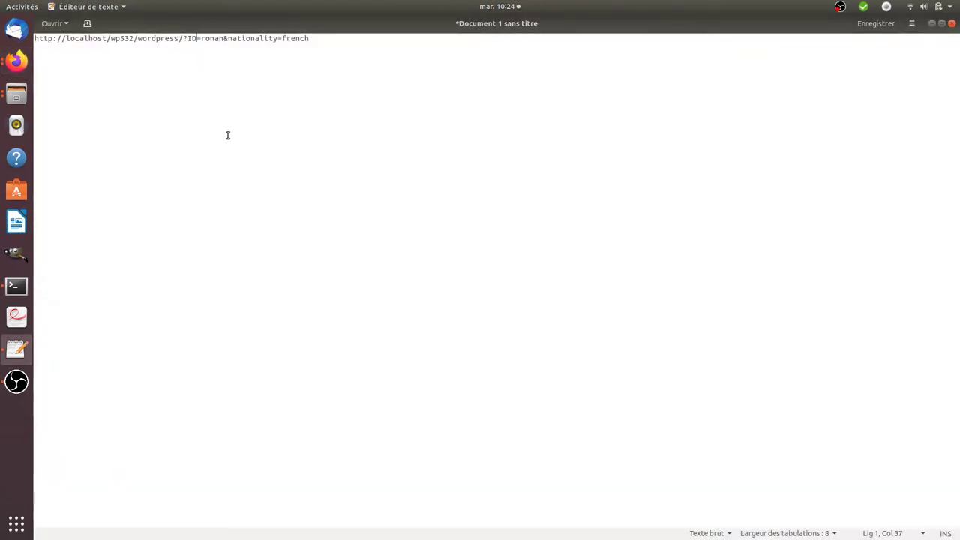
{"action": "key", "text": "Left"}
{"action": "key", "text": "Left"}
{"action": "key", "text": "BackSpace"}
{"action": "key", "text": "BackSpace"}
{"action": "type", "text": "uid"}
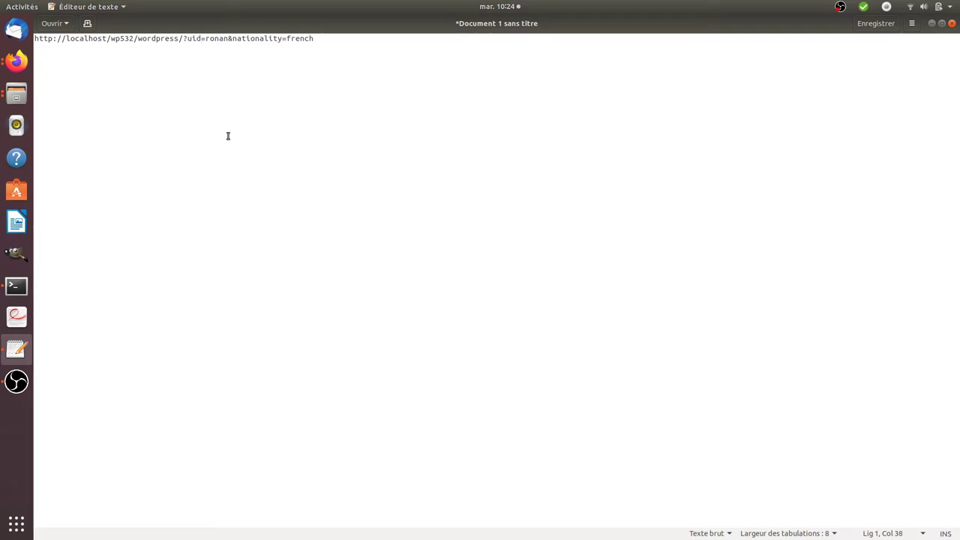
Name the first query parameter of the URL in the text editor id, in lowercase.
{"action": "key", "text": "BackSpace"}
{"action": "key", "text": "BackSpace"}
{"action": "key", "text": "BackSpace"}
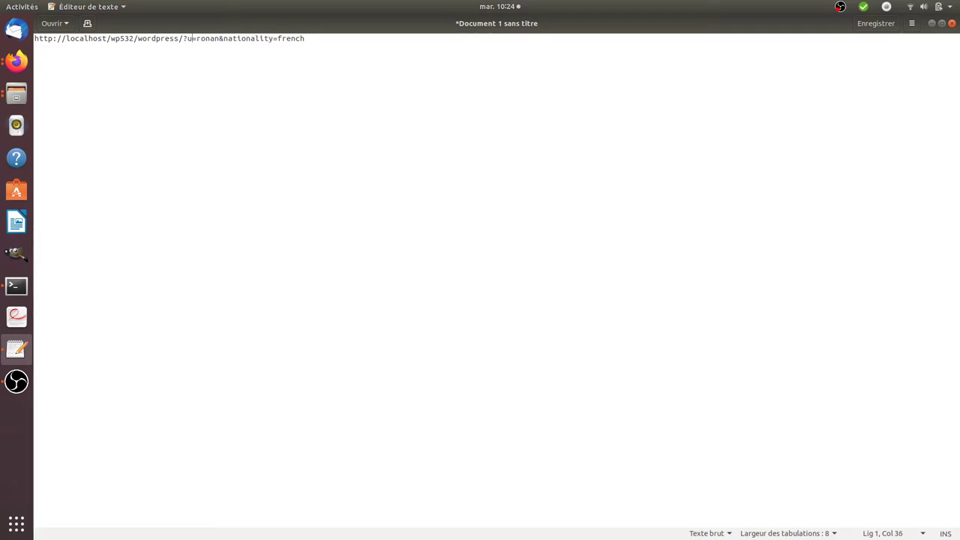
{"action": "type", "text": "ID"}
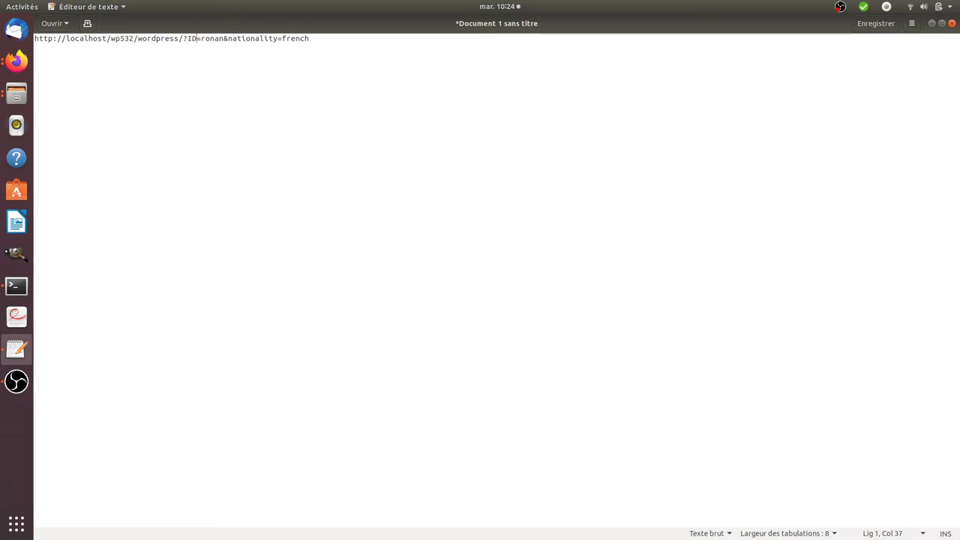
{"action": "key", "text": "BackSpace"}
{"action": "key", "text": "BackSpace"}
{"action": "type", "text": "if"}
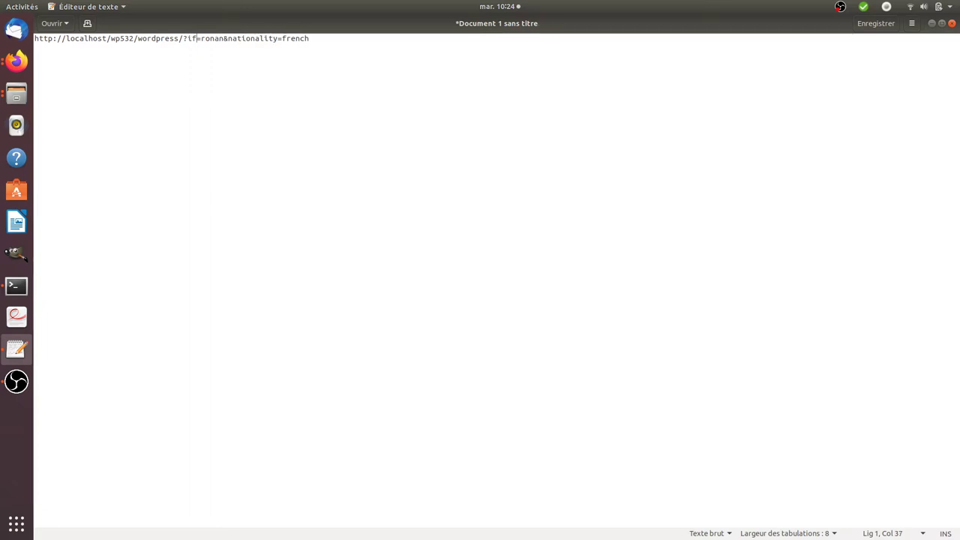
{"action": "key", "text": "BackSpace"}
{"action": "type", "text": "d"}
{"action": "type", "text": "u"}
{"action": "key", "text": "BackSpace"}
{"action": "left_click_drag", "start_coordinate": [277, 38], "coordinate": [243, 37]}
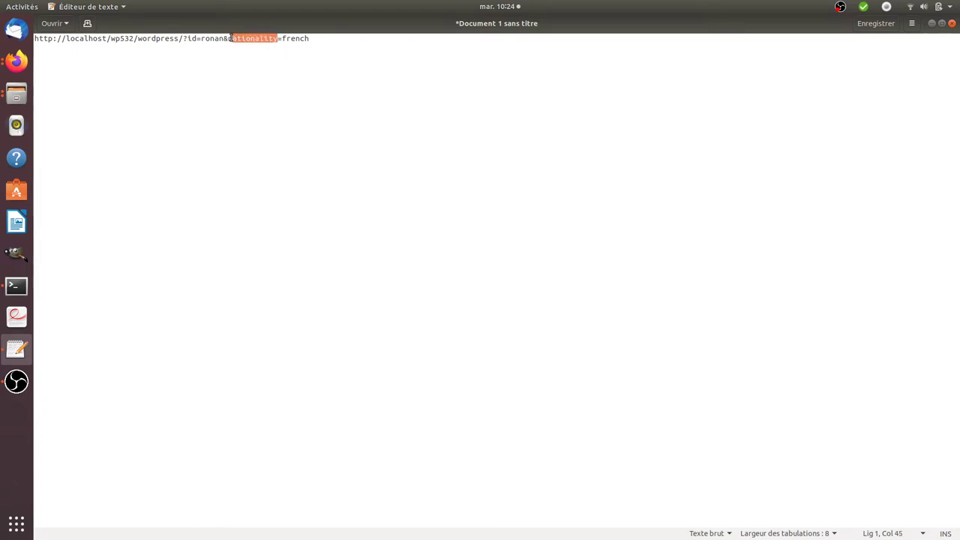
{"action": "key", "text": "End"}
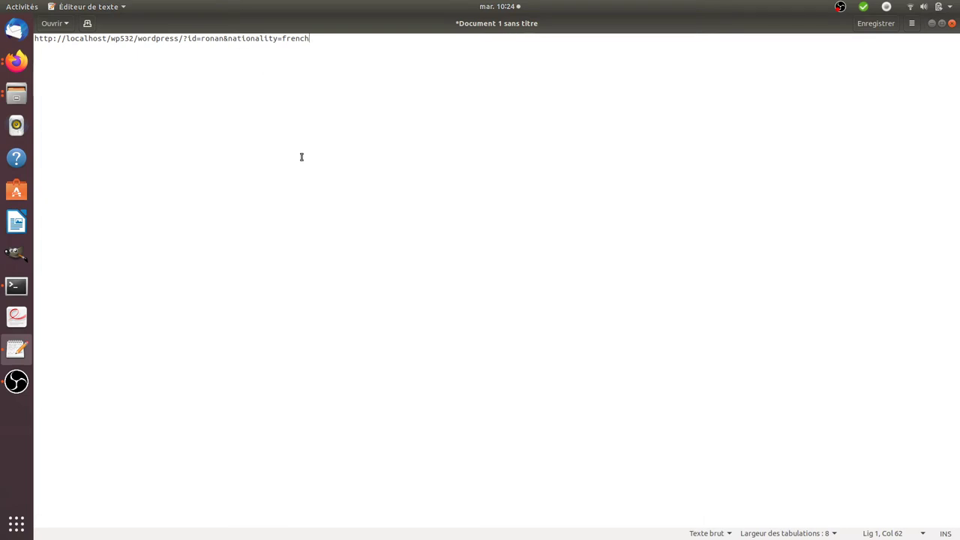
Switch to Firefox and start a new Matomo Analytics tag in the Tag Manager container "My first container".
{"action": "left_click", "coordinate": [17, 61]}
{"action": "left_click", "coordinate": [112, 82]}
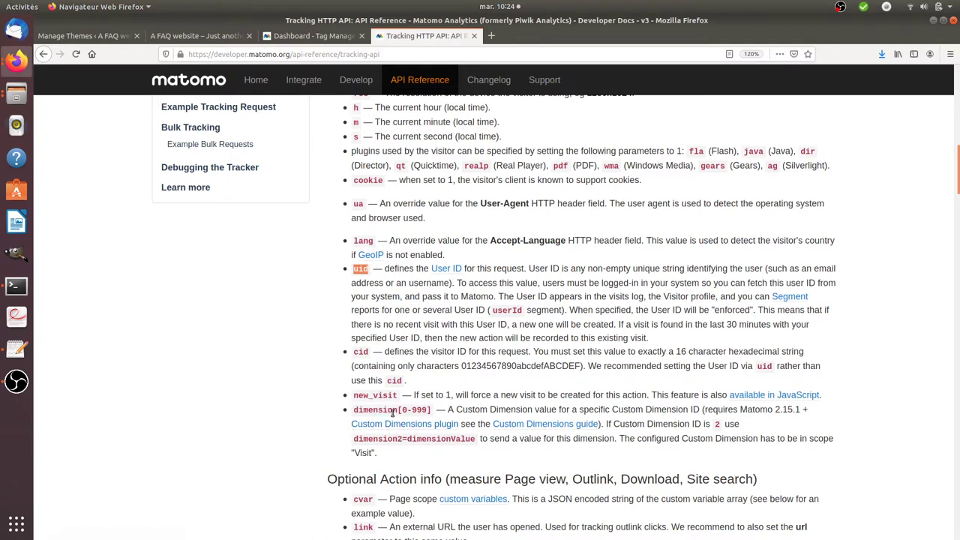
{"action": "left_click", "coordinate": [346, 351]}
{"action": "key", "text": "alt+2"}
{"action": "left_click", "coordinate": [313, 39]}
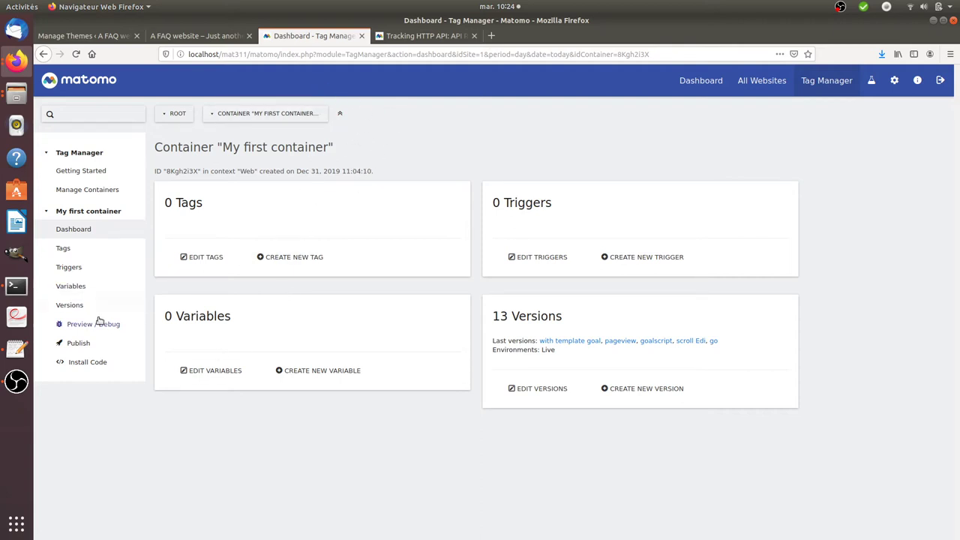
{"action": "left_click", "coordinate": [294, 256]}
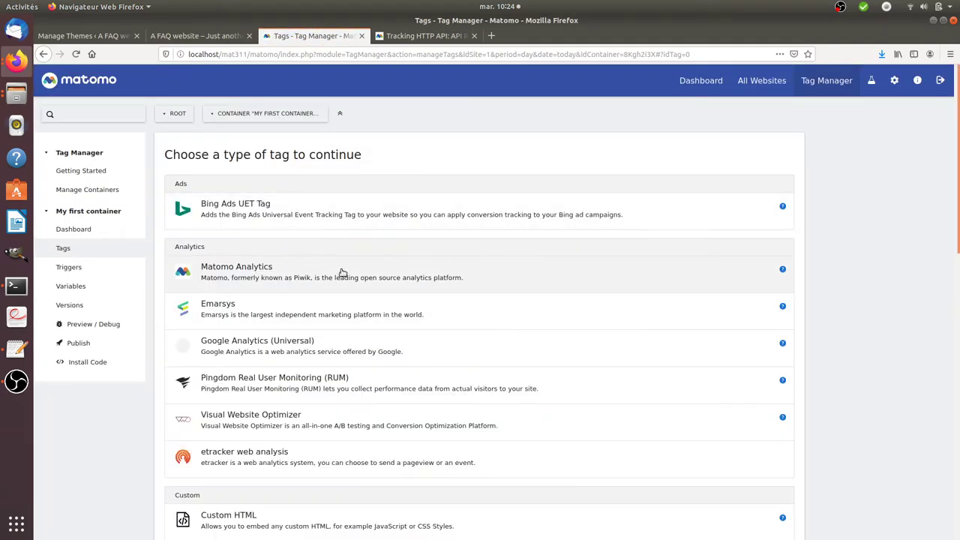
{"action": "left_click", "coordinate": [401, 270]}
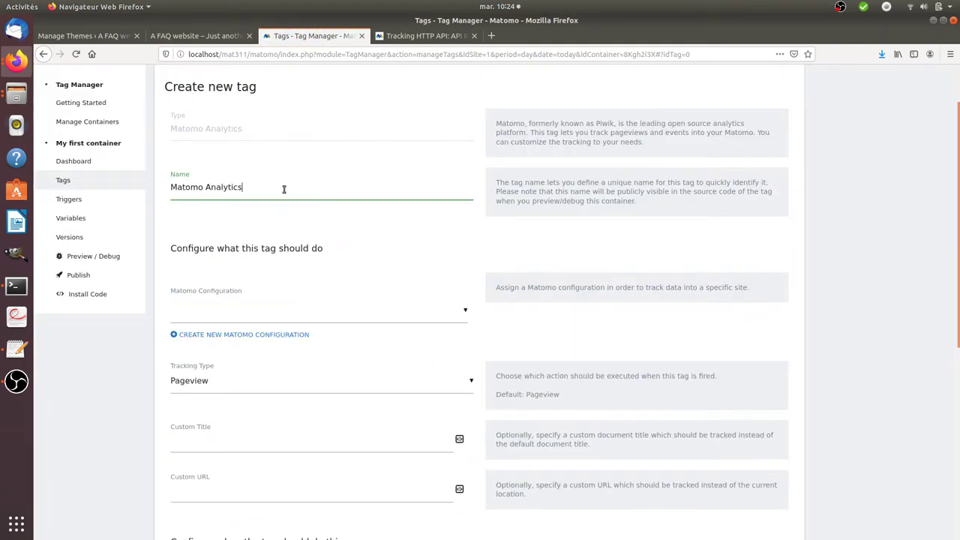
Create a new Matomo Configuration variable with its default settings for the tag.
{"action": "scroll", "coordinate": [307, 312], "scroll_direction": "down", "scroll_amount": 2}
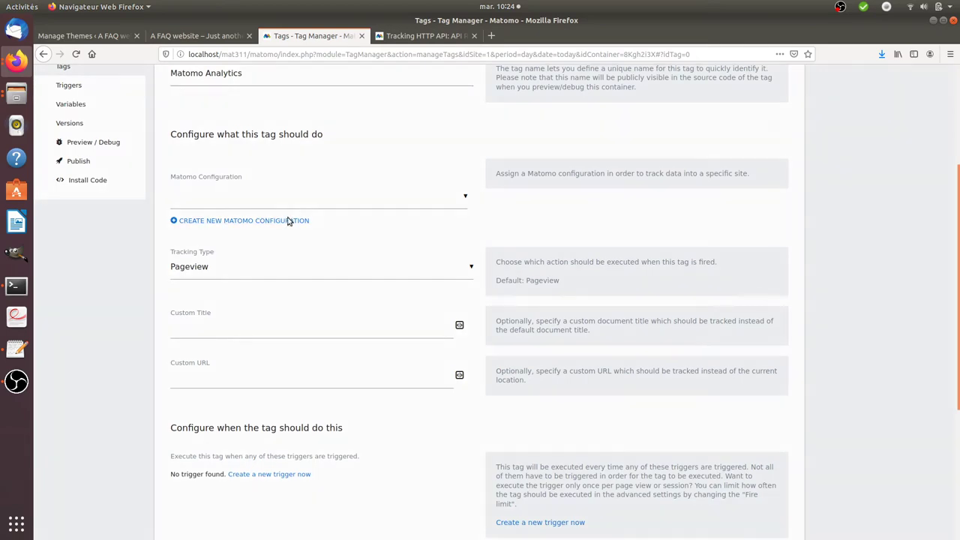
{"action": "left_click", "coordinate": [290, 218]}
{"action": "scroll", "coordinate": [297, 367], "scroll_direction": "down", "scroll_amount": 10}
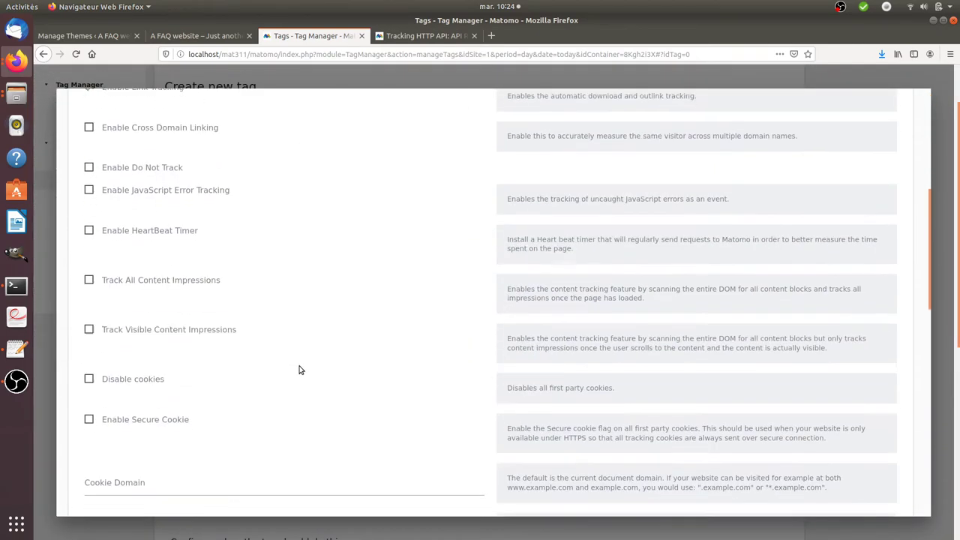
{"action": "scroll", "coordinate": [298, 368], "scroll_direction": "down", "scroll_amount": 5}
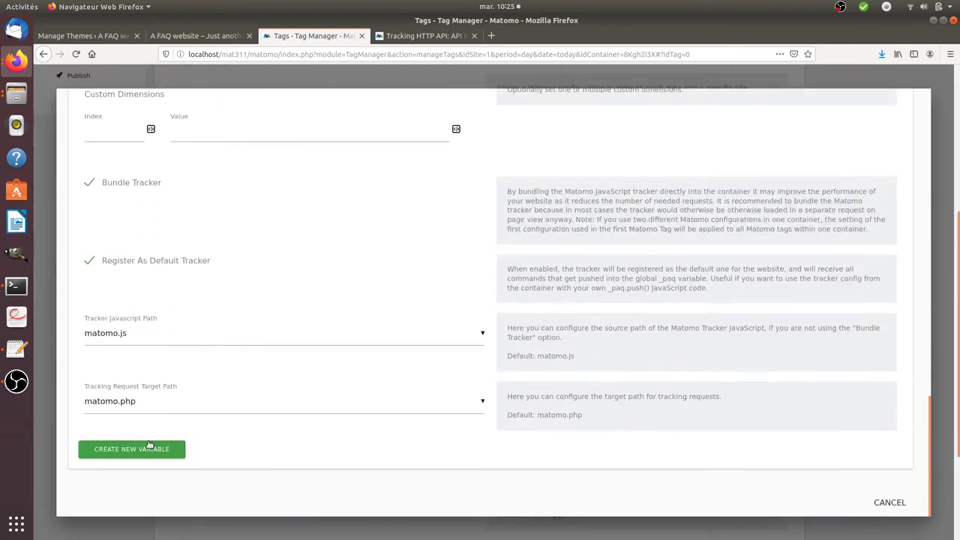
{"action": "left_click", "coordinate": [149, 448]}
Add a new Pageview trigger with default settings to the tag and create the tag.
{"action": "scroll", "coordinate": [397, 274], "scroll_direction": "down", "scroll_amount": 4}
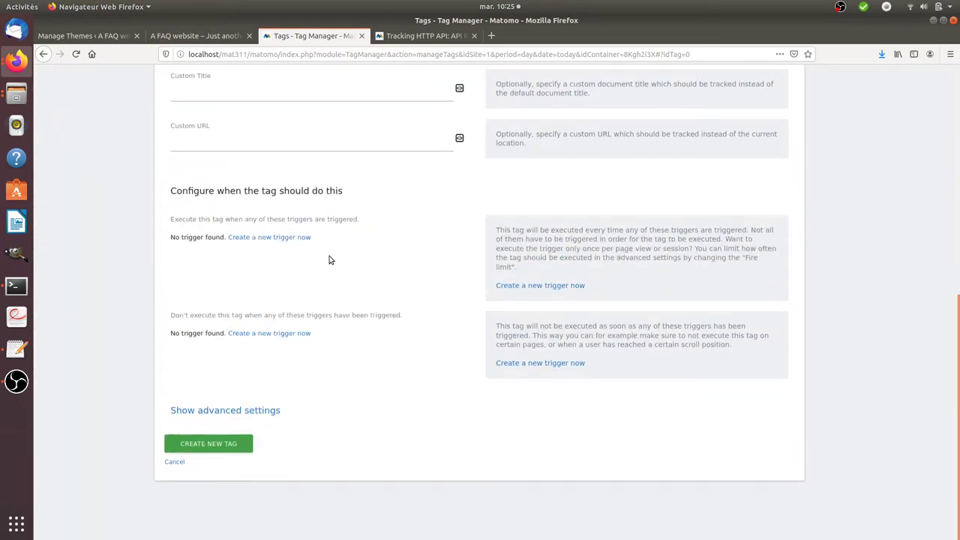
{"action": "left_click", "coordinate": [307, 238]}
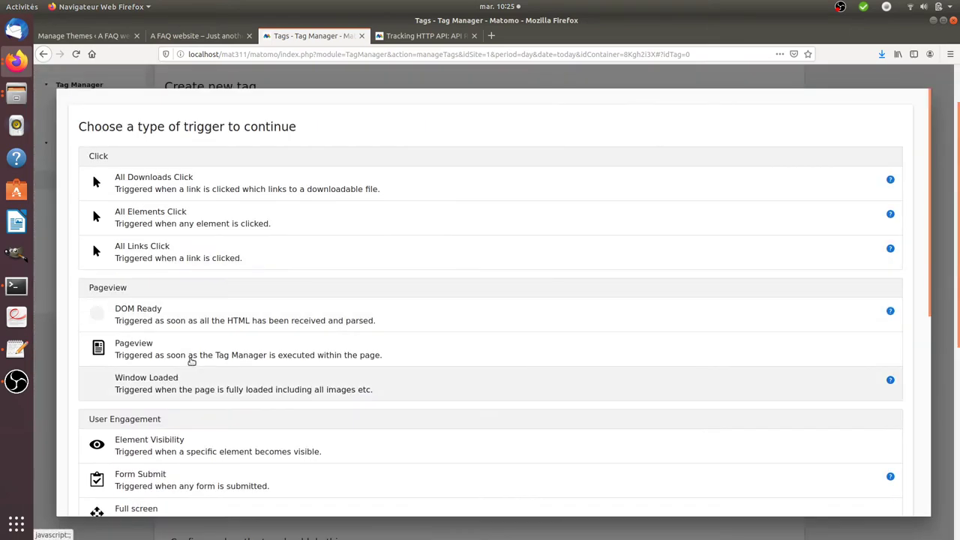
{"action": "left_click", "coordinate": [180, 354]}
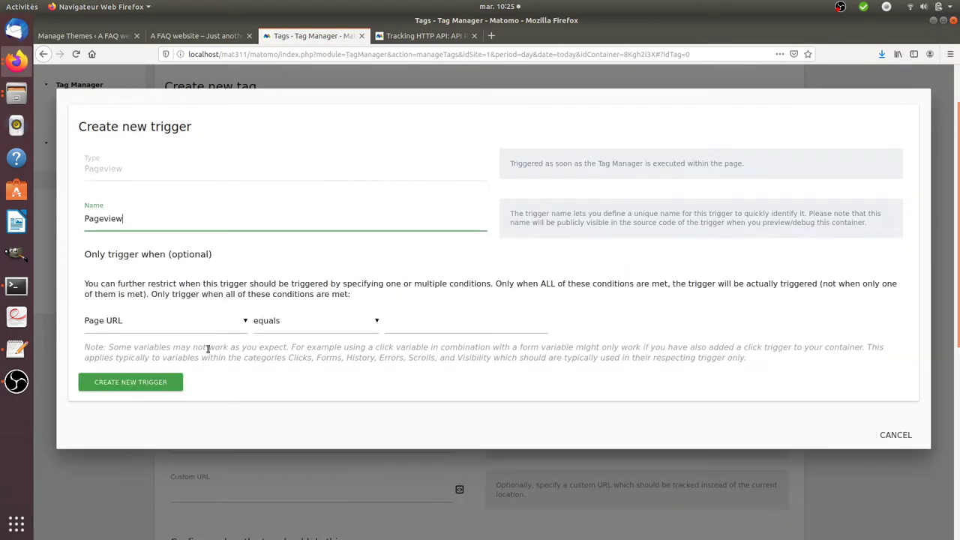
{"action": "left_click", "coordinate": [159, 381]}
{"action": "scroll", "coordinate": [215, 417], "scroll_direction": "down", "scroll_amount": 6}
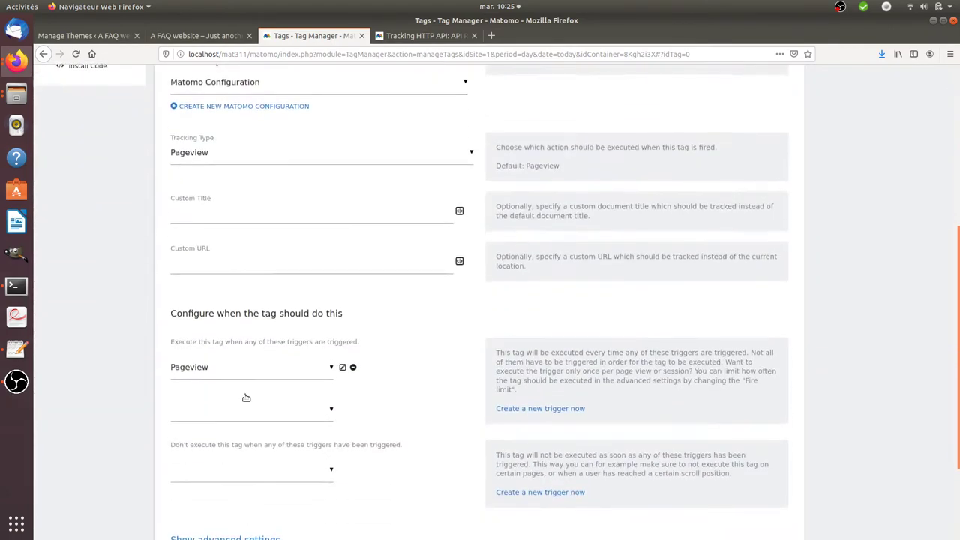
{"action": "left_click", "coordinate": [214, 444]}
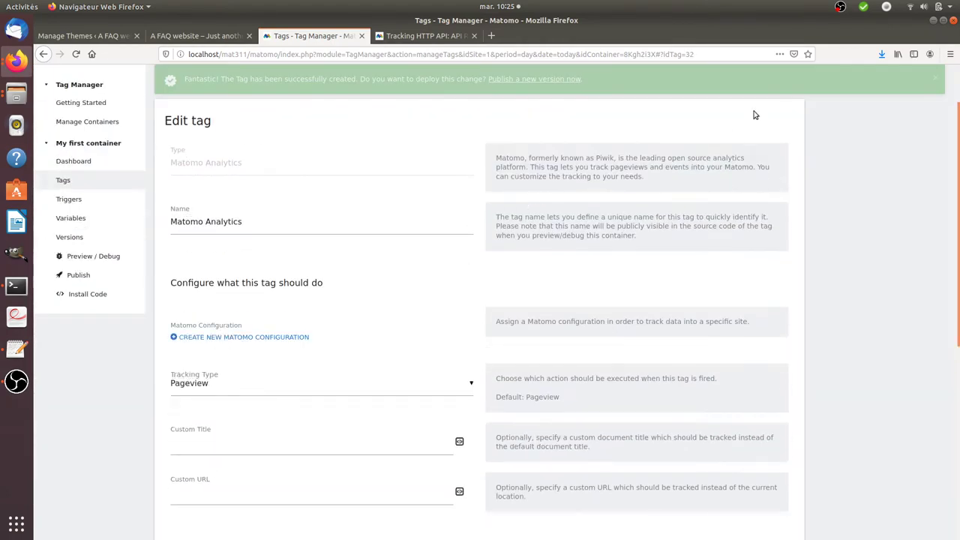
Create a container version named "1st tag" and publish it to the Live environment.
{"action": "scroll", "coordinate": [500, 146], "scroll_direction": "up", "scroll_amount": 2}
{"action": "left_click", "coordinate": [512, 147]}
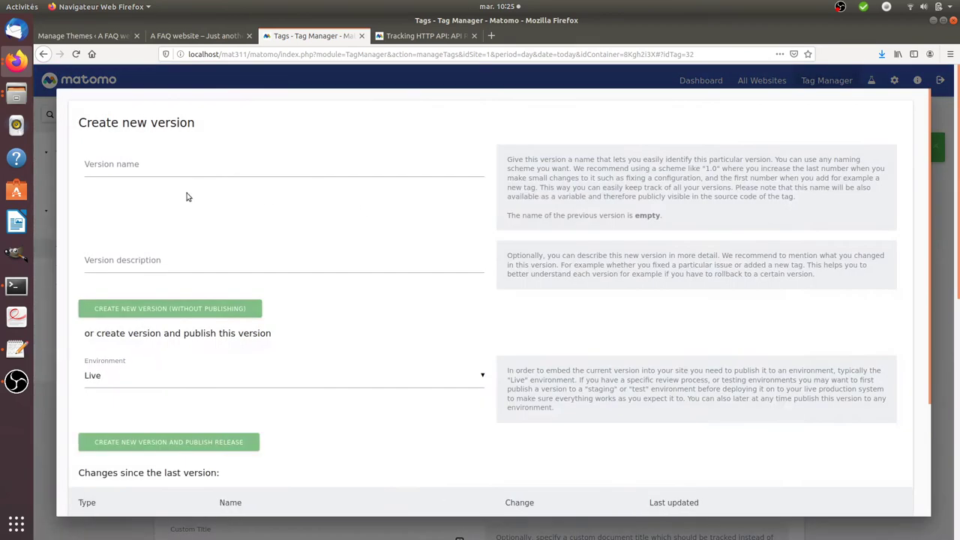
{"action": "left_click", "coordinate": [260, 163]}
{"action": "type", "text": "1st tag"}
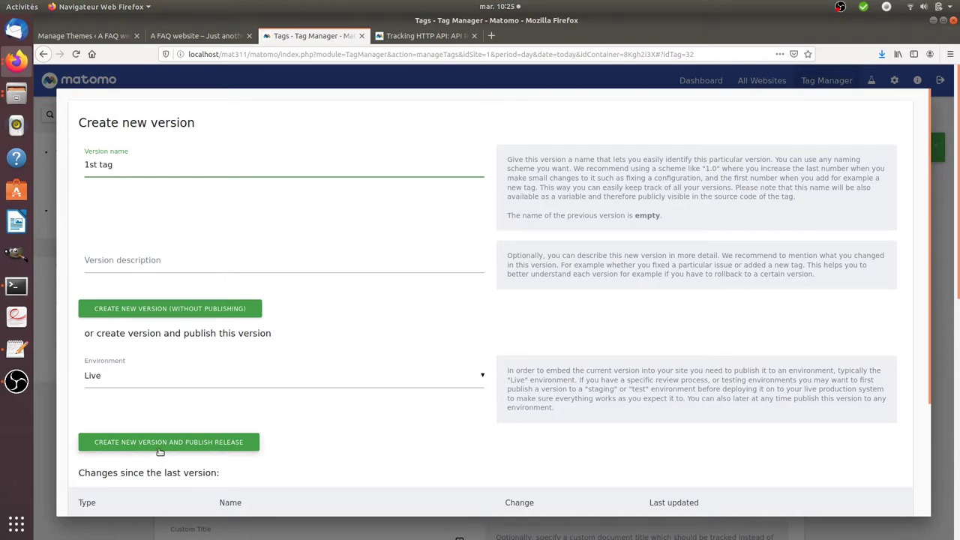
{"action": "left_click", "coordinate": [161, 446]}
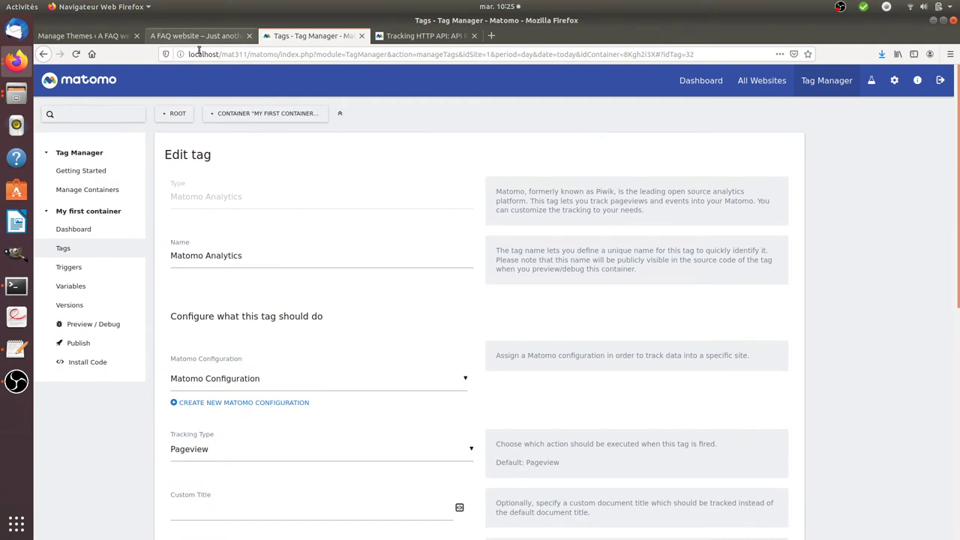
Open the Matomo reporting Dashboard in a new browser tab and show the Visits Log and its date selector.
{"action": "right_click", "coordinate": [697, 87]}
{"action": "left_click", "coordinate": [698, 89]}
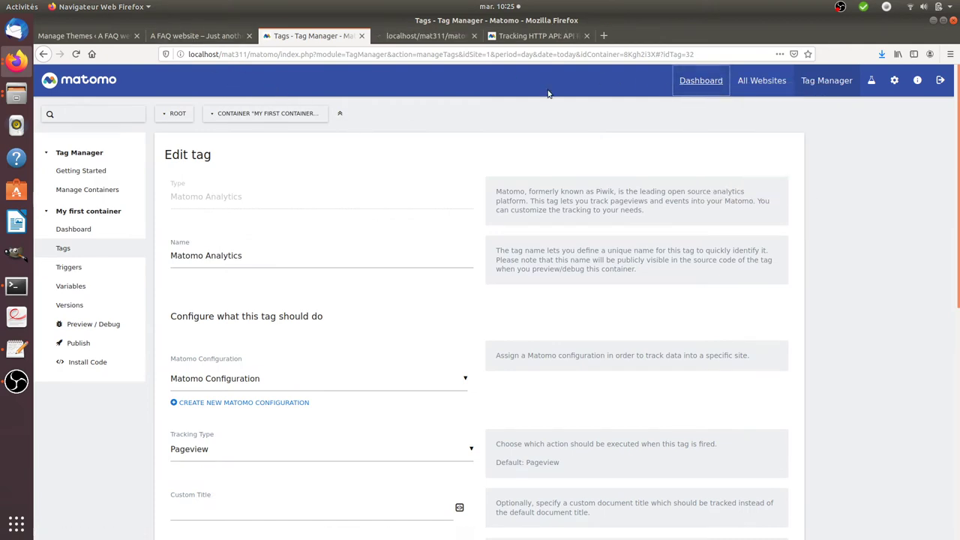
{"action": "left_click", "coordinate": [426, 36]}
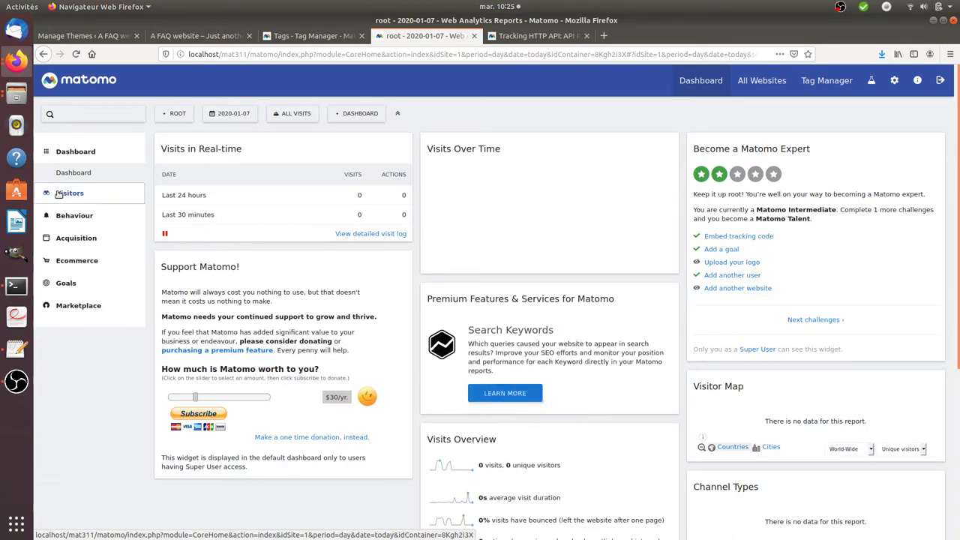
{"action": "left_click", "coordinate": [69, 192]}
{"action": "left_click", "coordinate": [72, 216]}
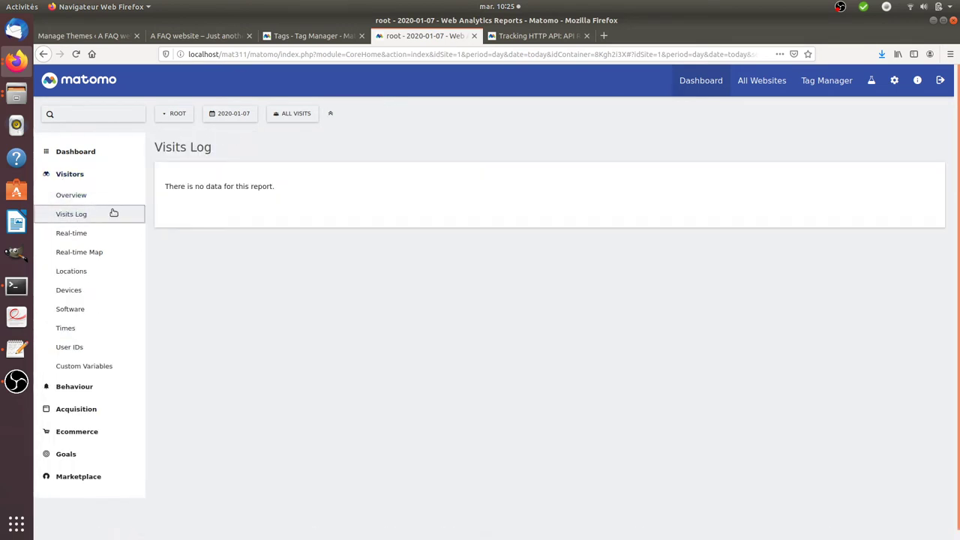
{"action": "left_click", "coordinate": [226, 114]}
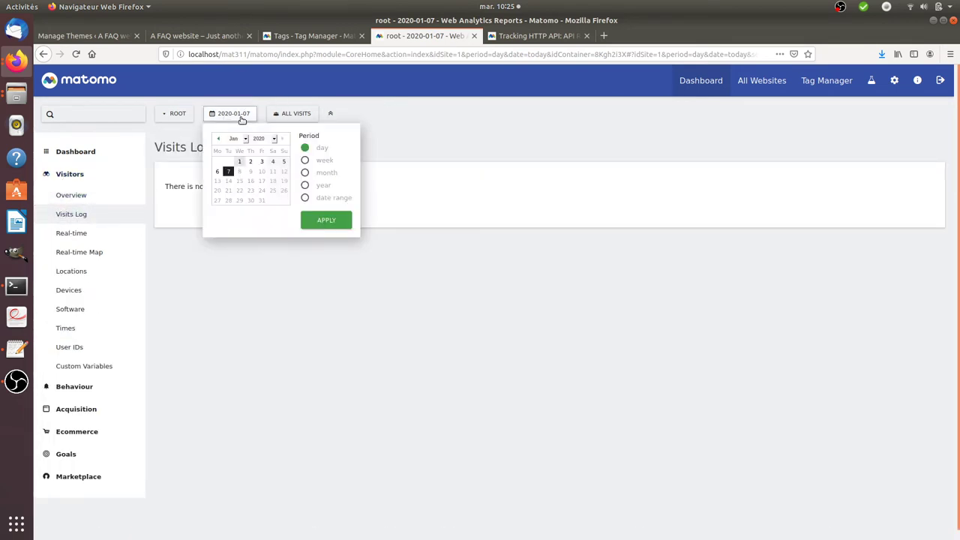
Load the FAQ website's home page to generate a test visit and refresh the Visits Log.
{"action": "left_click", "coordinate": [217, 38]}
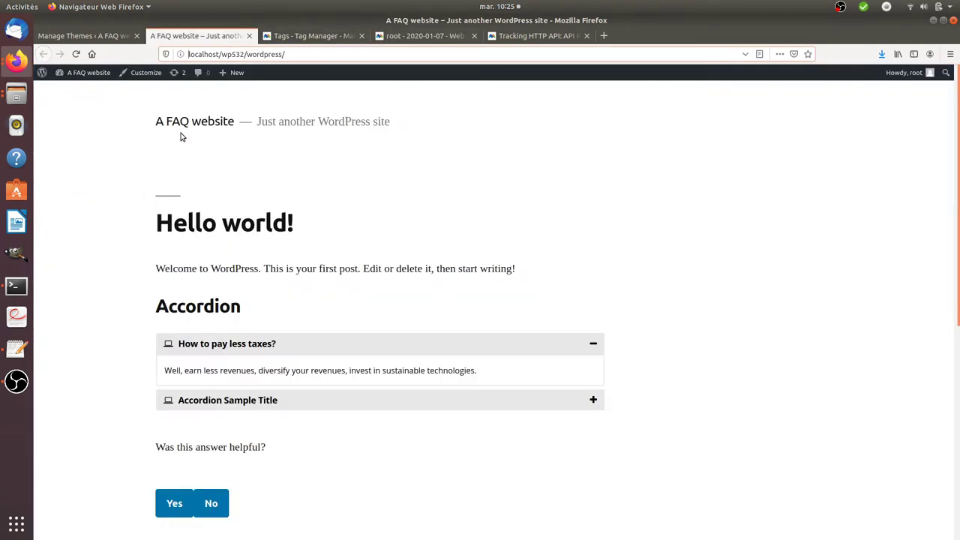
{"action": "left_click", "coordinate": [189, 125]}
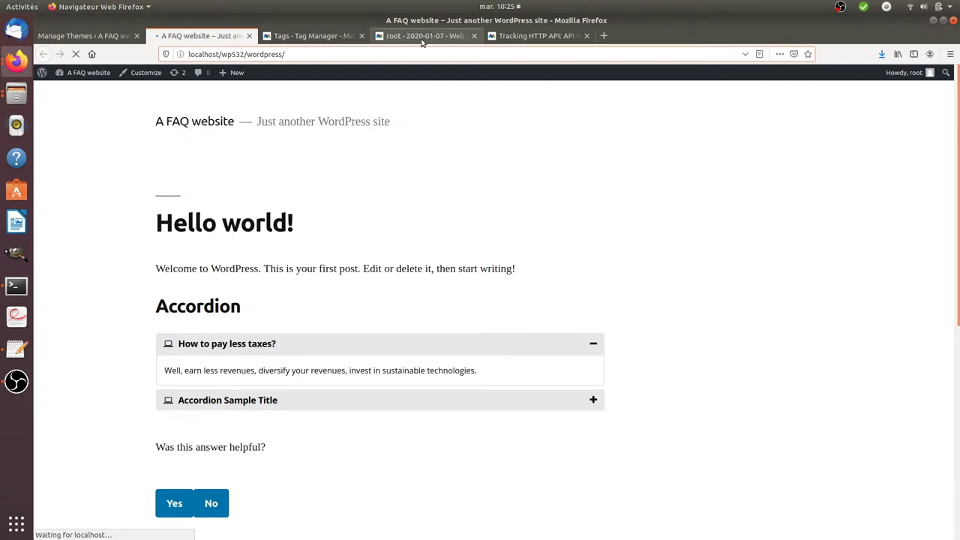
{"action": "left_click", "coordinate": [421, 37]}
{"action": "left_click", "coordinate": [347, 318]}
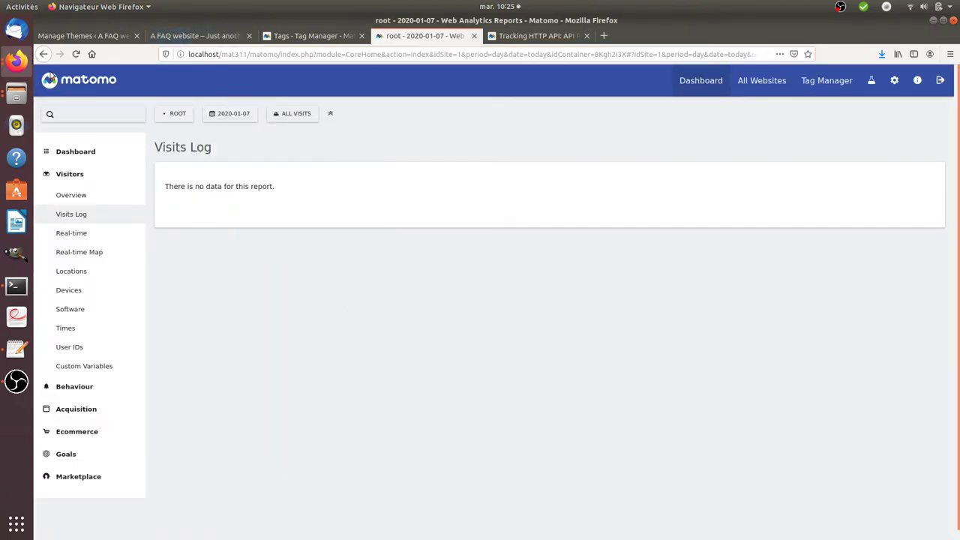
{"action": "left_click", "coordinate": [75, 55]}
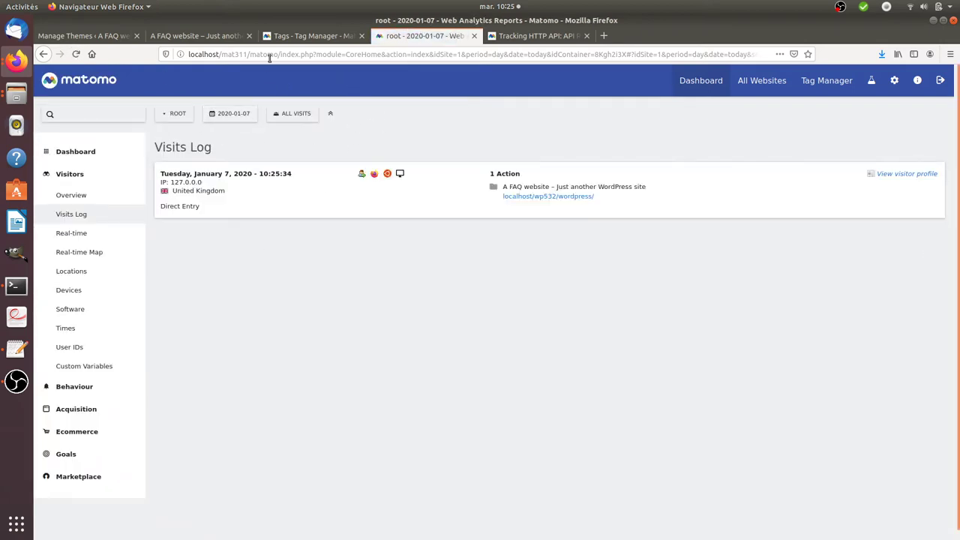
Switch to the text editor and copy the WordPress test URL that carries the id and nationality parameters.
{"action": "left_click", "coordinate": [222, 36]}
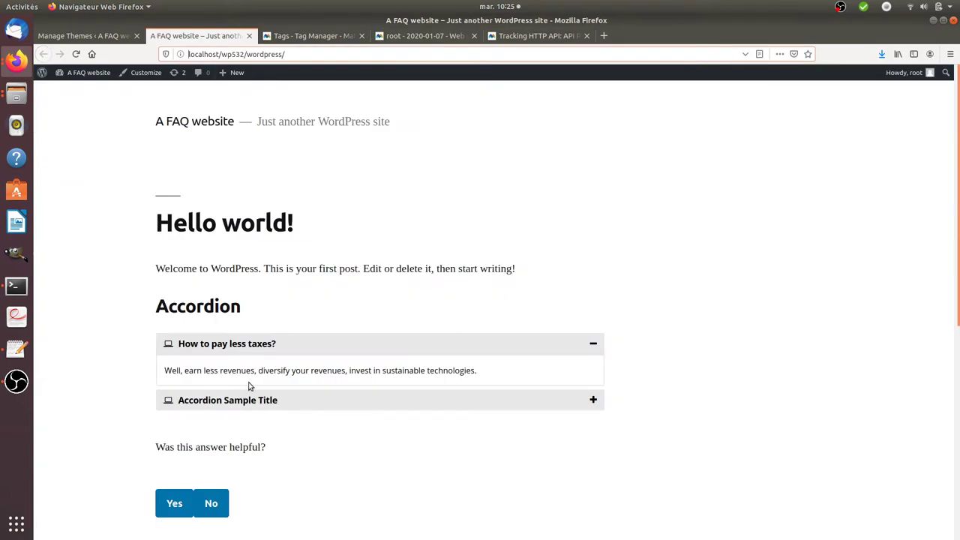
{"action": "left_click", "coordinate": [17, 349]}
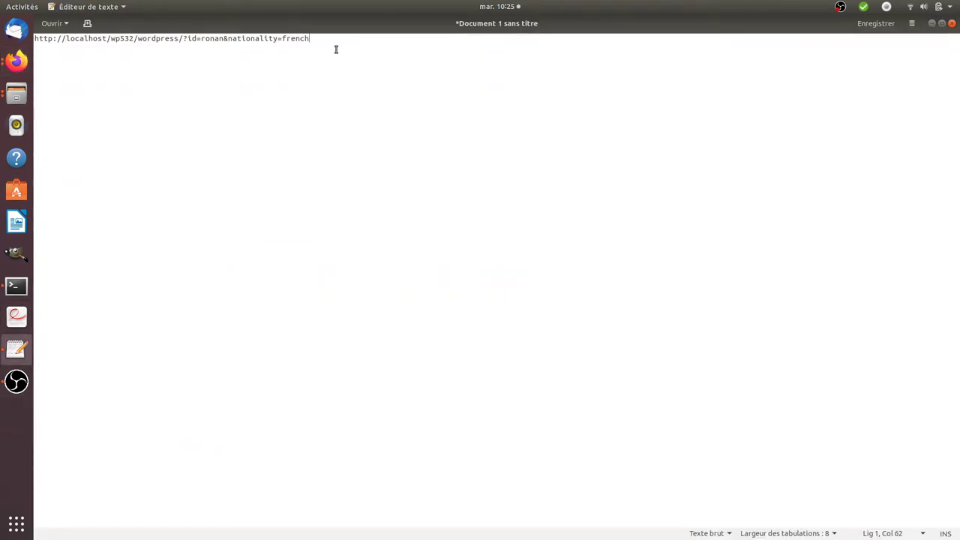
{"action": "key", "text": "ctrl+a"}
{"action": "key", "text": "ctrl+c"}
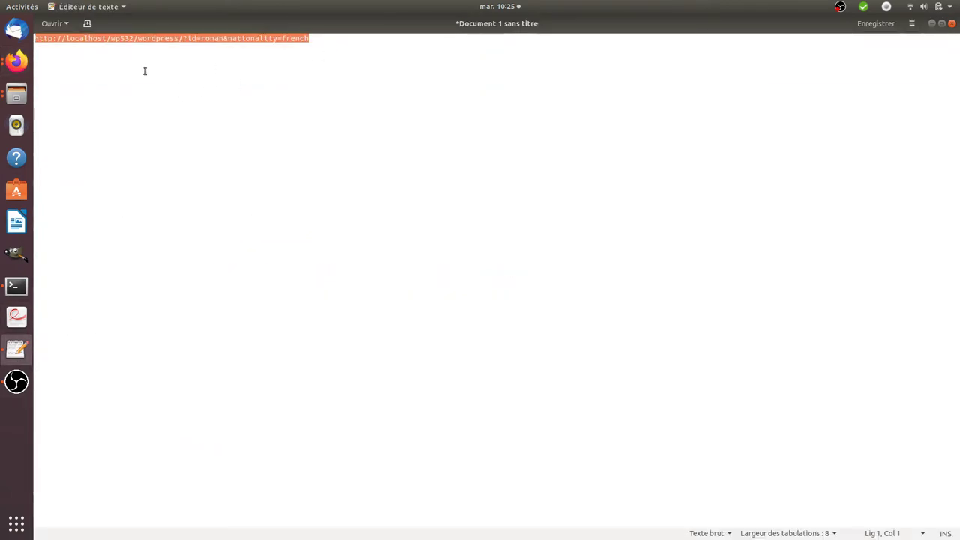
Switch to Firefox and load the copied test URL in a new browser tab.
{"action": "left_click", "coordinate": [16, 60]}
{"action": "left_click", "coordinate": [130, 71]}
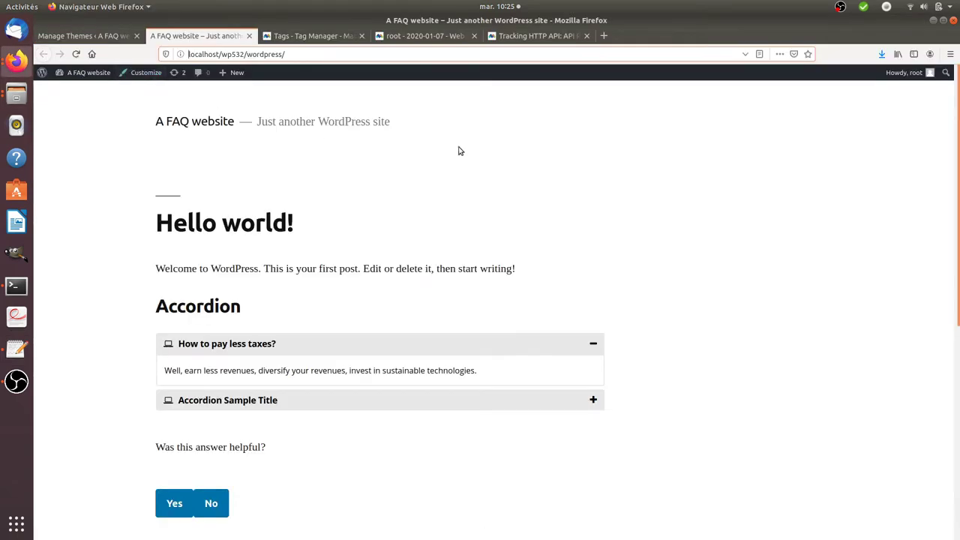
{"action": "left_click", "coordinate": [313, 36]}
{"action": "left_click", "coordinate": [604, 36]}
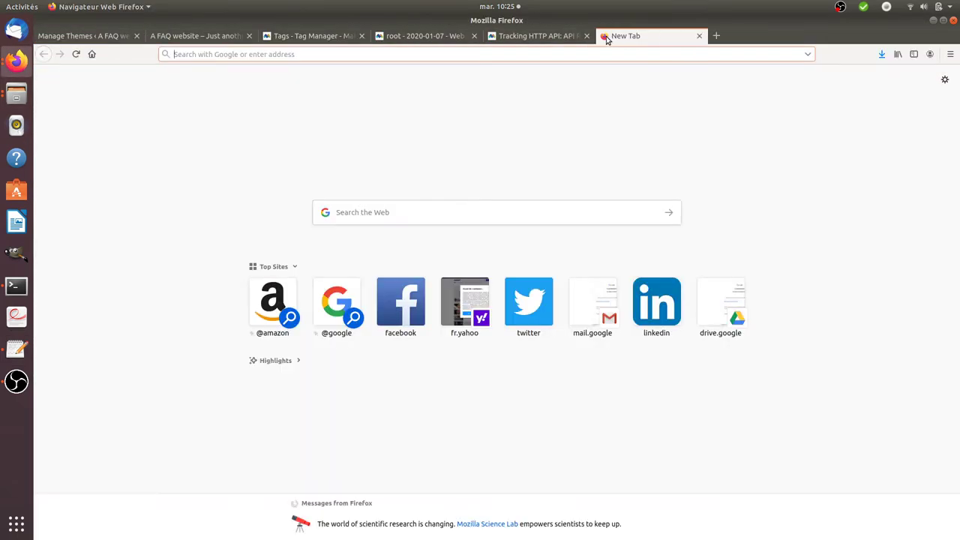
{"action": "key", "text": "ctrl+v"}
{"action": "key", "text": "Return"}
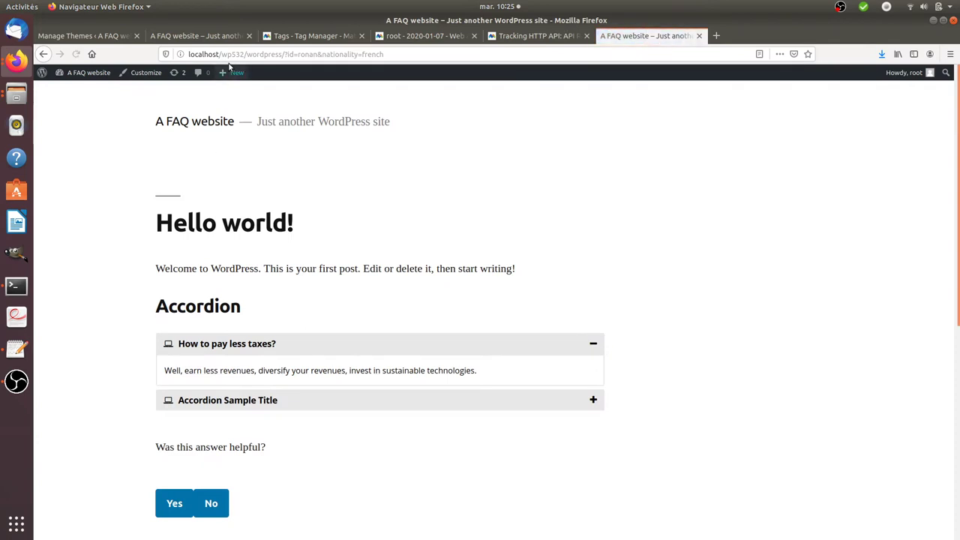
Refresh the Matomo Visits Log and highlight the id and nationality parameters in the logged page URL.
{"action": "left_click", "coordinate": [230, 38]}
{"action": "left_click", "coordinate": [275, 37]}
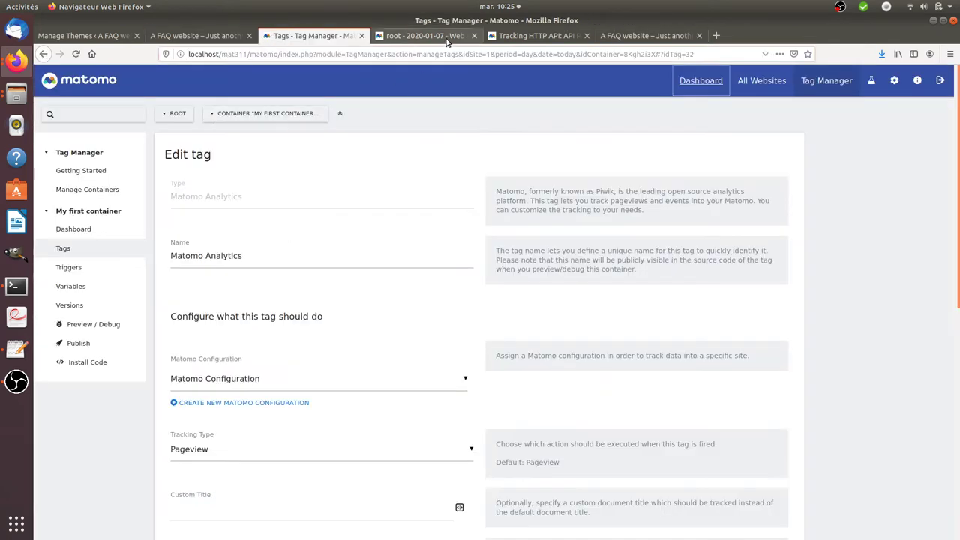
{"action": "left_click", "coordinate": [424, 36]}
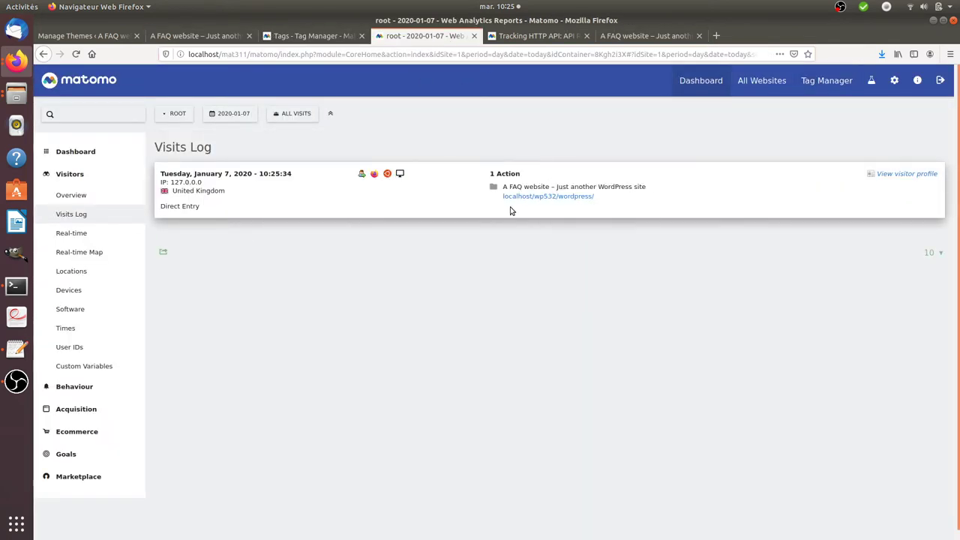
{"action": "key", "text": "F5"}
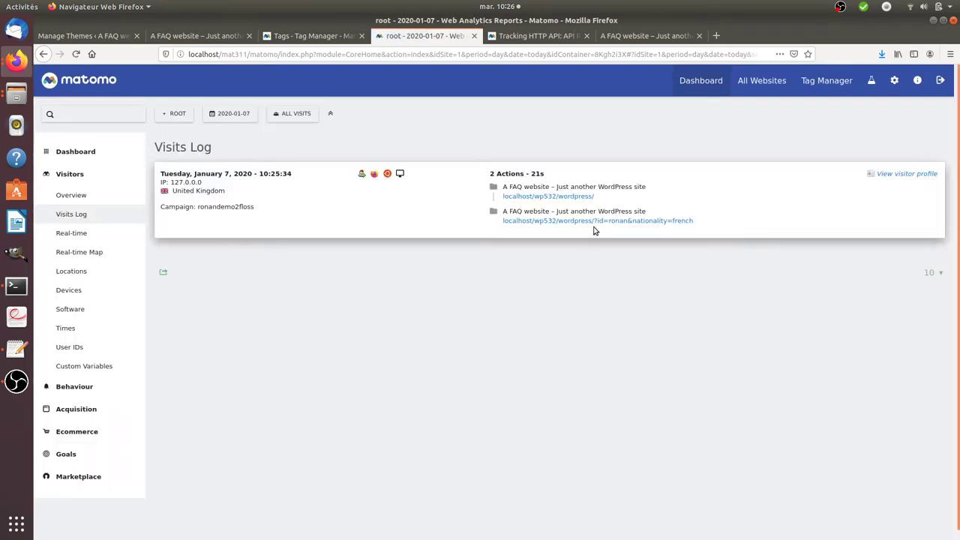
{"action": "mouse_move", "coordinate": [598, 225]}
{"action": "mouse_move", "coordinate": [695, 224]}
{"action": "left_mouse_down"}
{"action": "mouse_move", "coordinate": [650, 223]}
{"action": "mouse_move", "coordinate": [694, 222]}
{"action": "left_mouse_up"}
{"action": "left_click", "coordinate": [594, 227]}
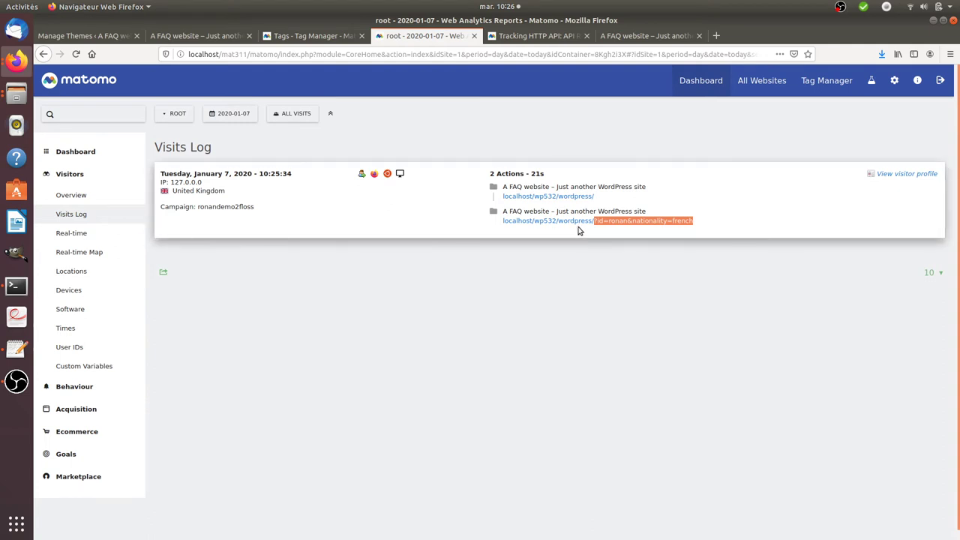
{"action": "left_click", "coordinate": [495, 115]}
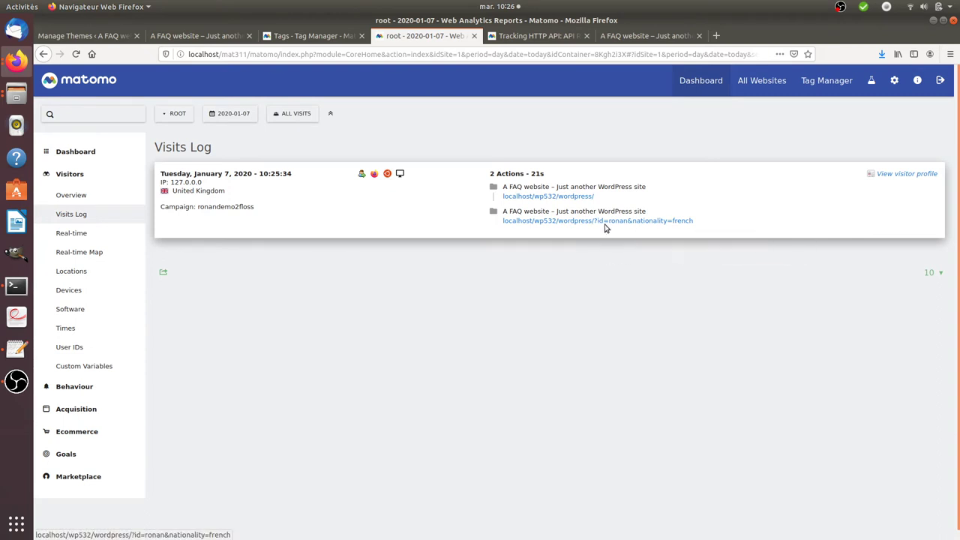
Open the type choice for a new Tag Manager variable and check the parameter names in the test page's URL.
{"action": "left_click", "coordinate": [335, 38]}
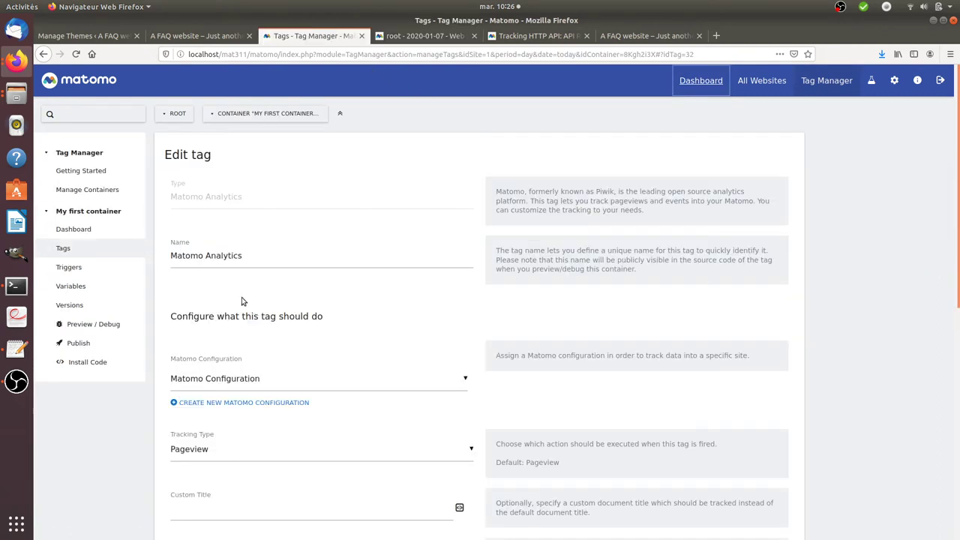
{"action": "left_click", "coordinate": [94, 286]}
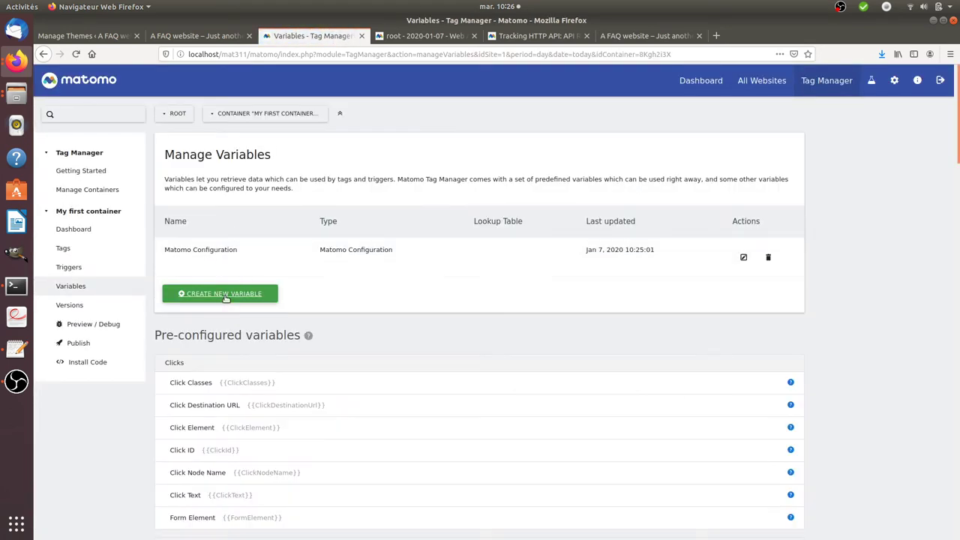
{"action": "left_click", "coordinate": [234, 294]}
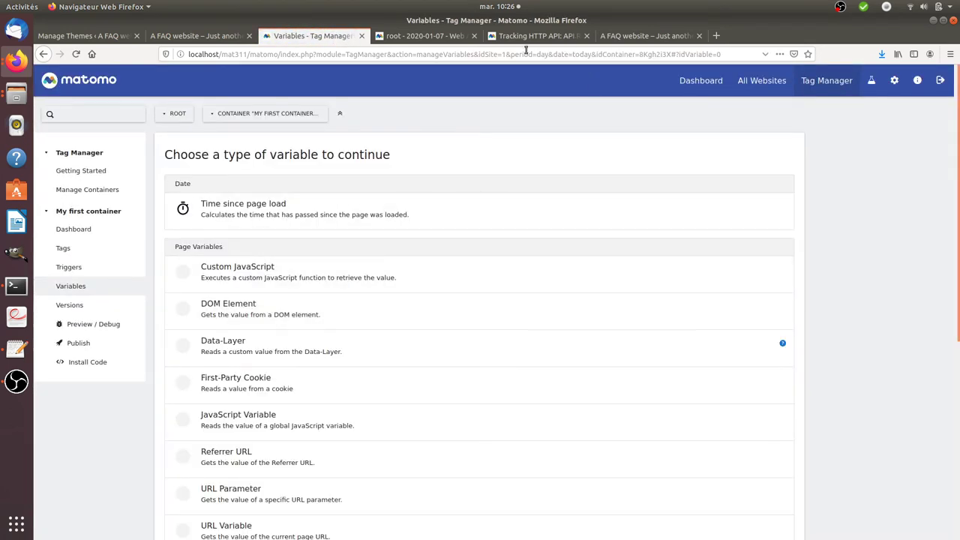
{"action": "left_click", "coordinate": [626, 37]}
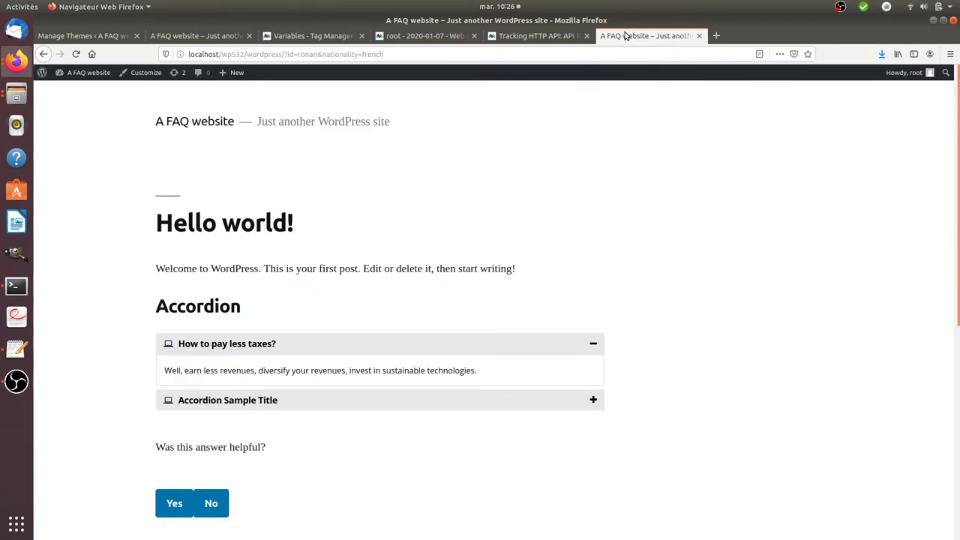
{"action": "left_click", "coordinate": [288, 54]}
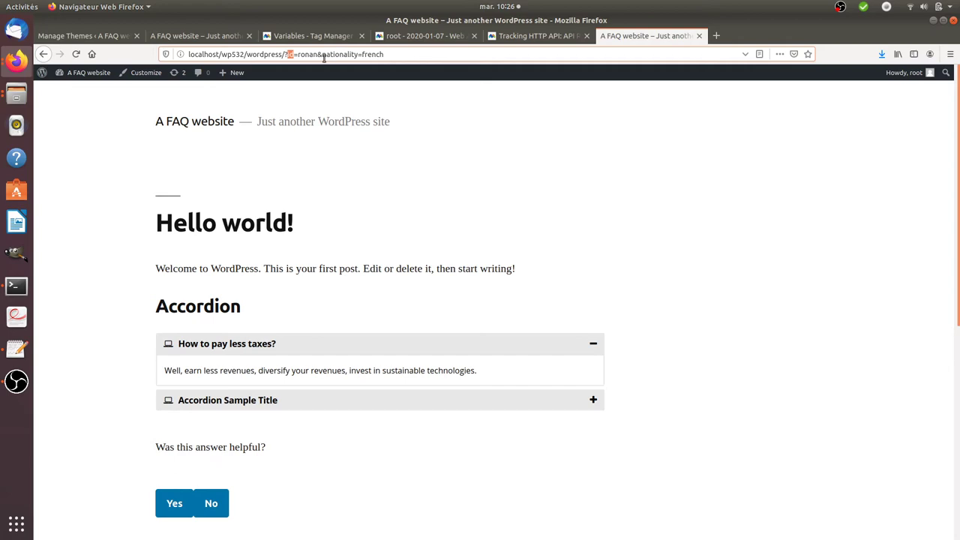
{"action": "mouse_move", "coordinate": [324, 54]}
{"action": "left_mouse_down"}
{"action": "mouse_move", "coordinate": [346, 54]}
{"action": "mouse_move", "coordinate": [323, 36]}
{"action": "left_mouse_up"}
{"action": "left_click", "coordinate": [315, 36]}
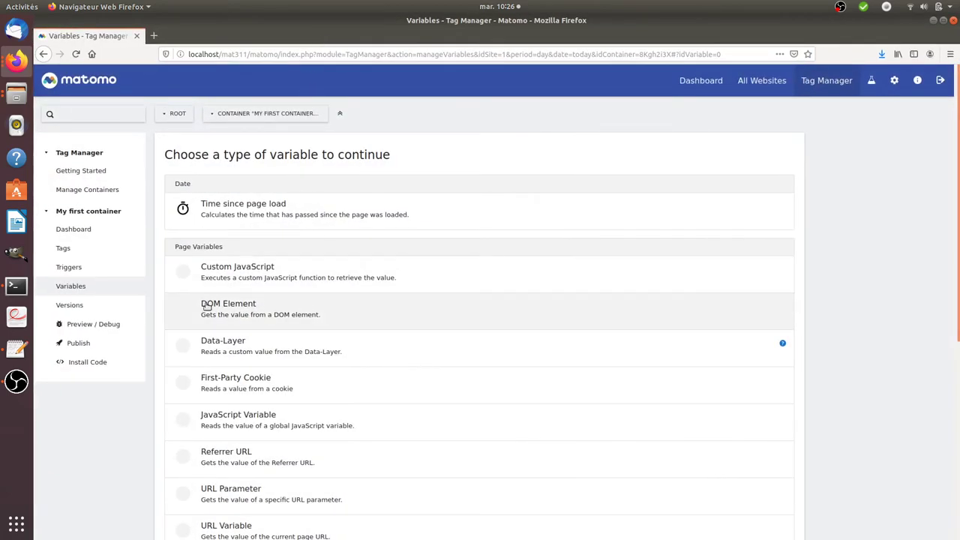
Look through the available variable types and return to the container's variable list.
{"action": "scroll", "coordinate": [428, 360], "scroll_direction": "down", "scroll_amount": 3}
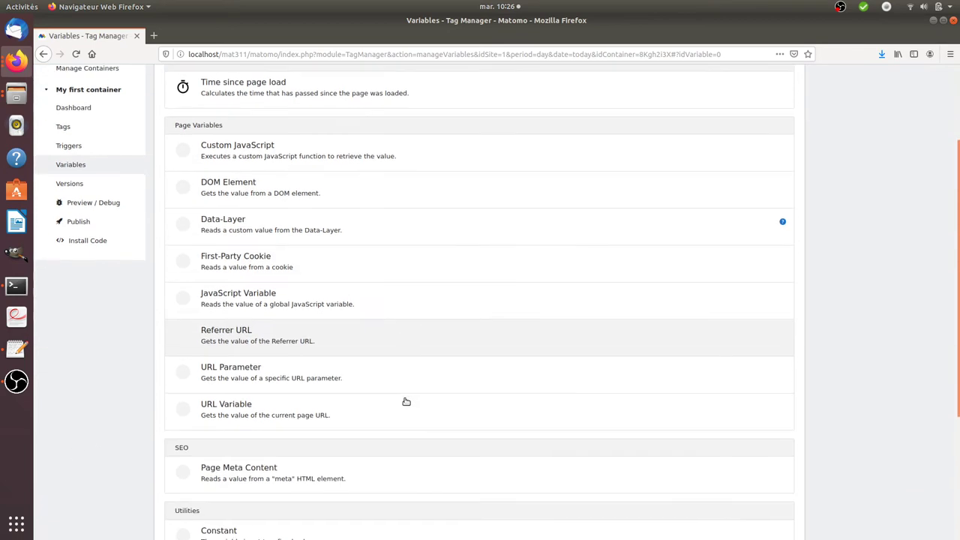
{"action": "scroll", "coordinate": [299, 308], "scroll_direction": "down", "scroll_amount": 3}
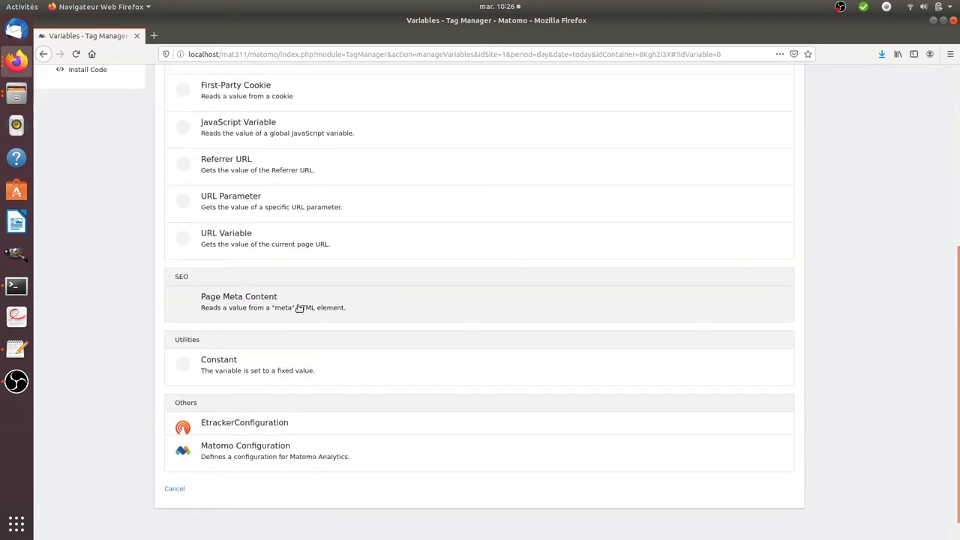
{"action": "scroll", "coordinate": [308, 300], "scroll_direction": "up", "scroll_amount": 6}
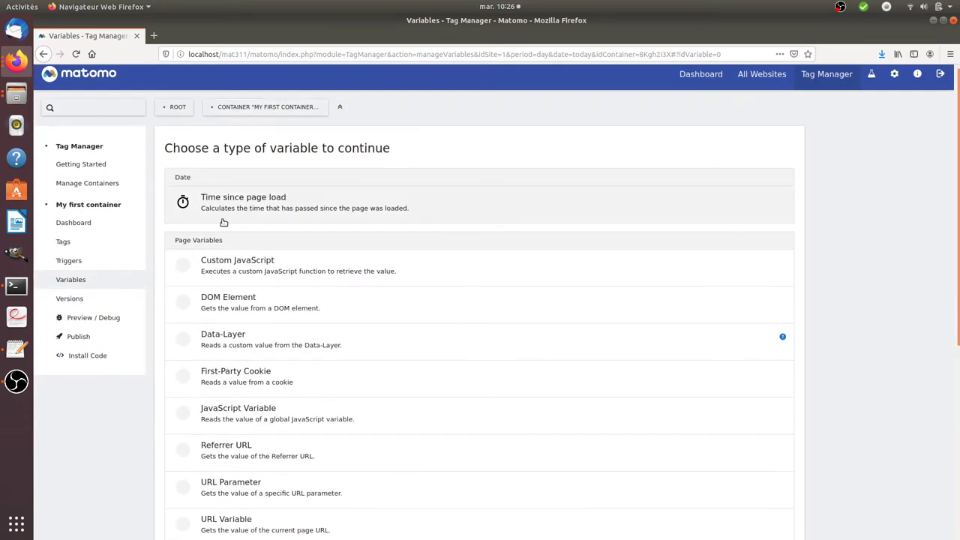
{"action": "left_click", "coordinate": [119, 285]}
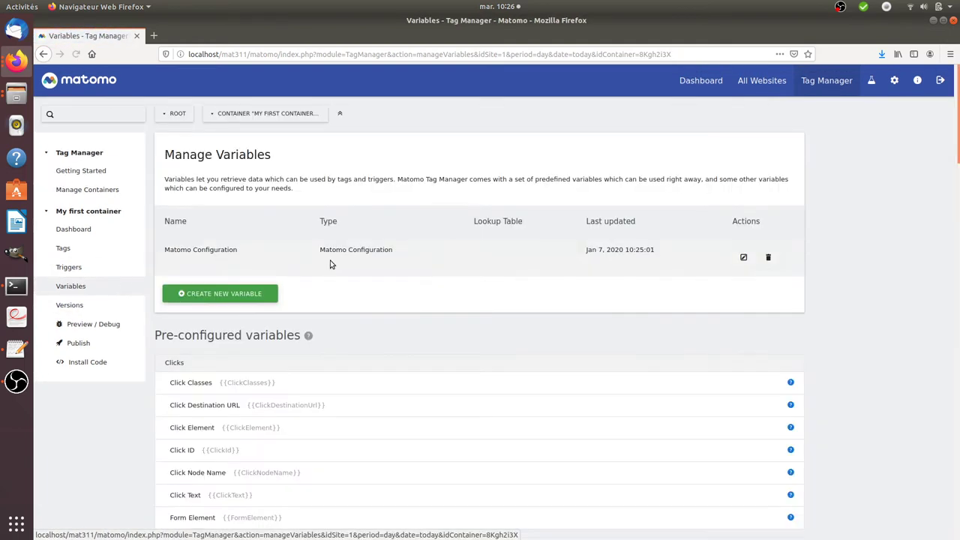
Start a new variable of type URL Parameter and name it id.
{"action": "left_click", "coordinate": [252, 292]}
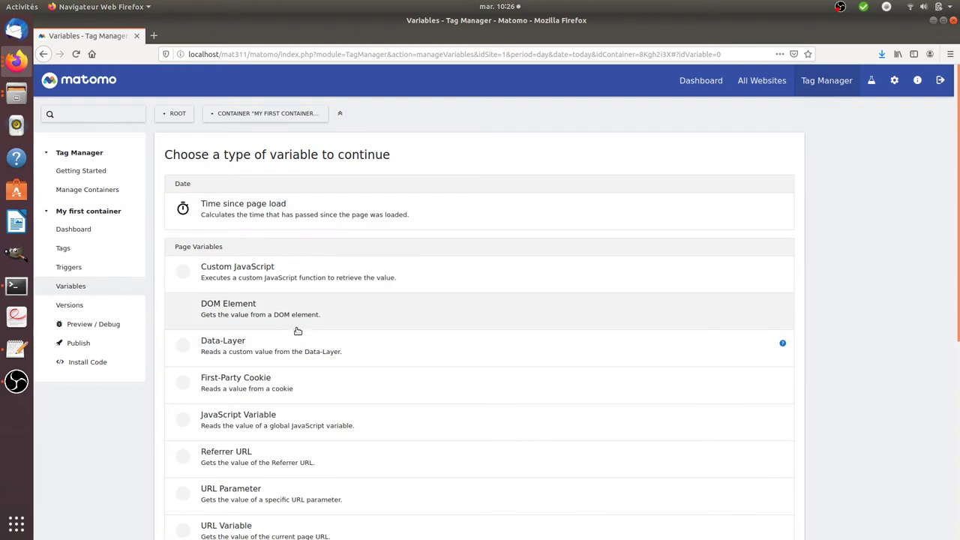
{"action": "scroll", "coordinate": [297, 330], "scroll_direction": "down", "scroll_amount": 4}
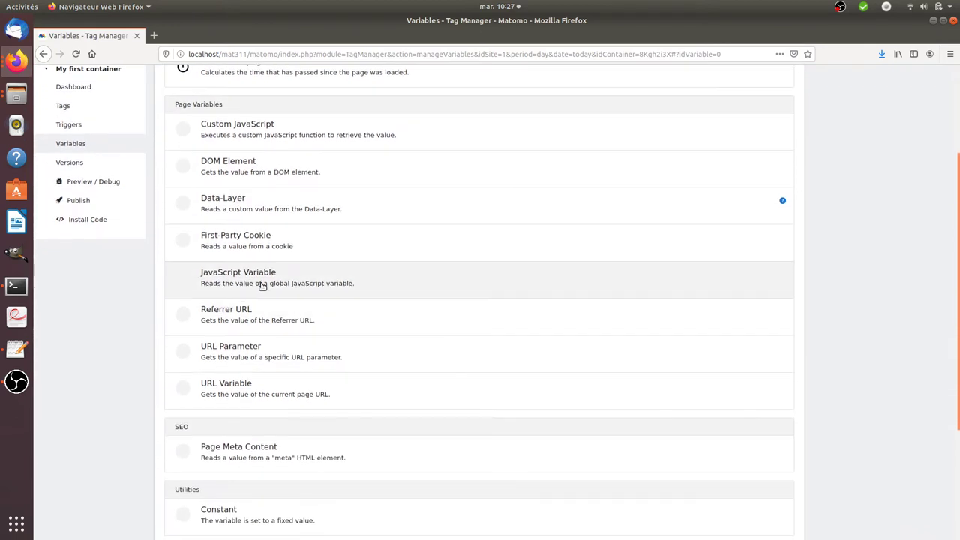
{"action": "scroll", "coordinate": [285, 321], "scroll_direction": "down", "scroll_amount": 2}
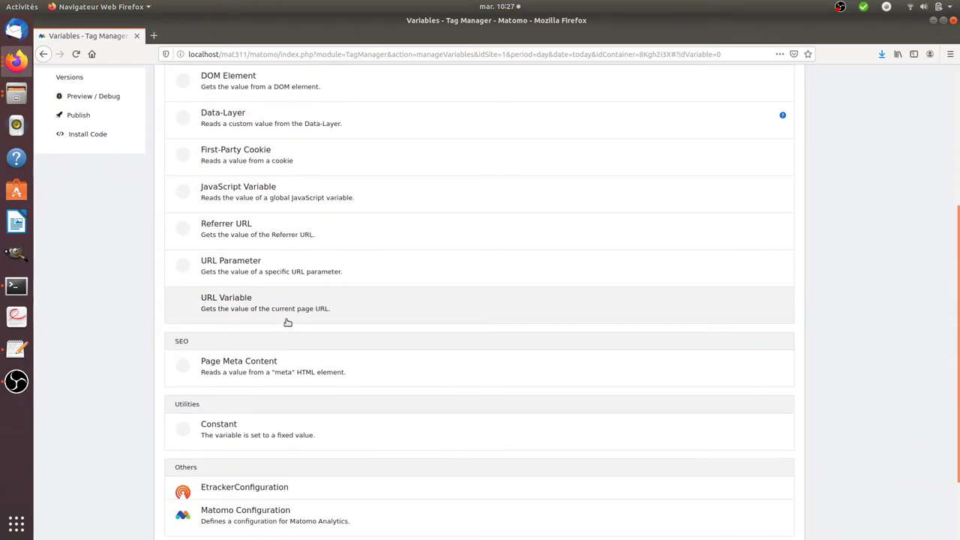
{"action": "left_click", "coordinate": [240, 273]}
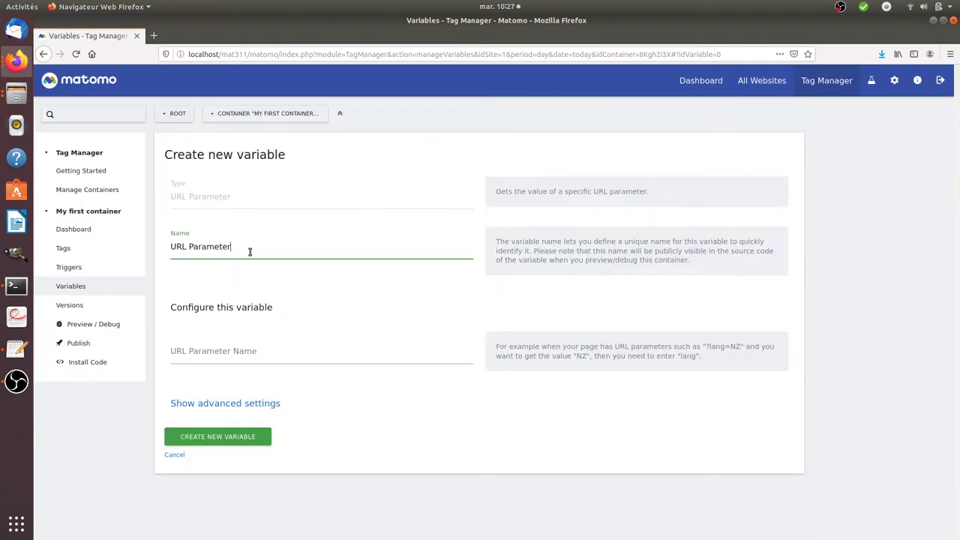
{"action": "left_click_drag", "start_coordinate": [250, 251], "coordinate": [173, 246]}
{"action": "left_click", "coordinate": [174, 247]}
{"action": "left_click_drag", "start_coordinate": [250, 252], "coordinate": [161, 246]}
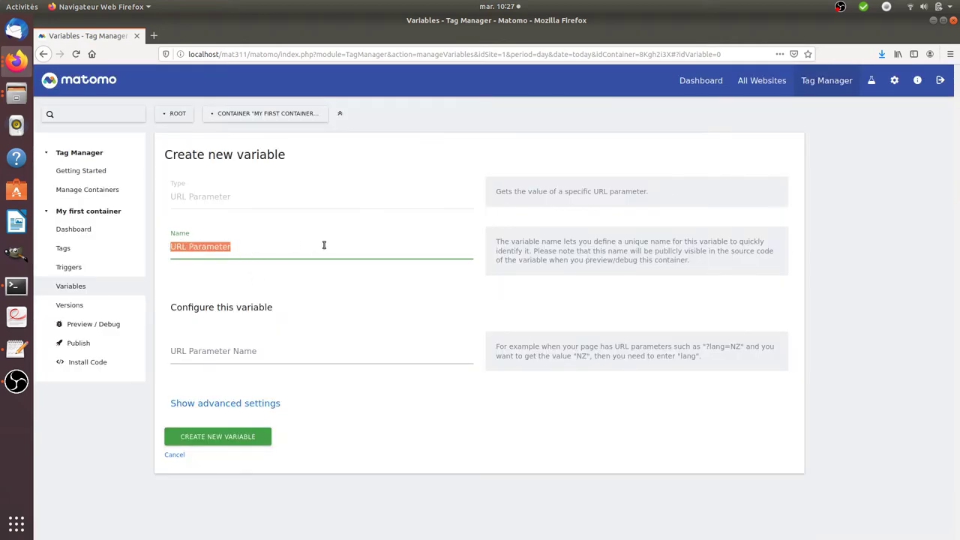
{"action": "key", "text": "BackSpace"}
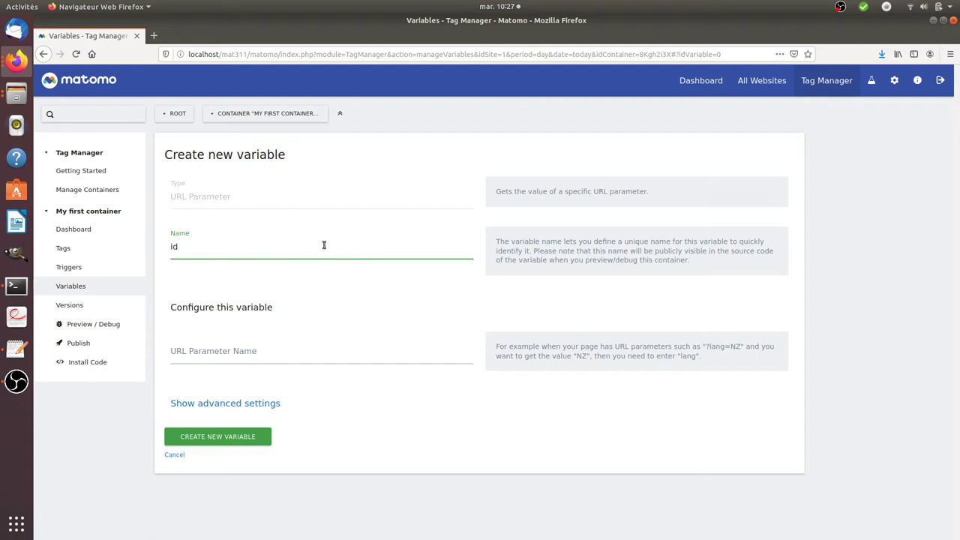
Set the variable's URL Parameter Name to id and create the variable.
{"action": "left_click", "coordinate": [234, 351]}
{"action": "type", "text": "i"}
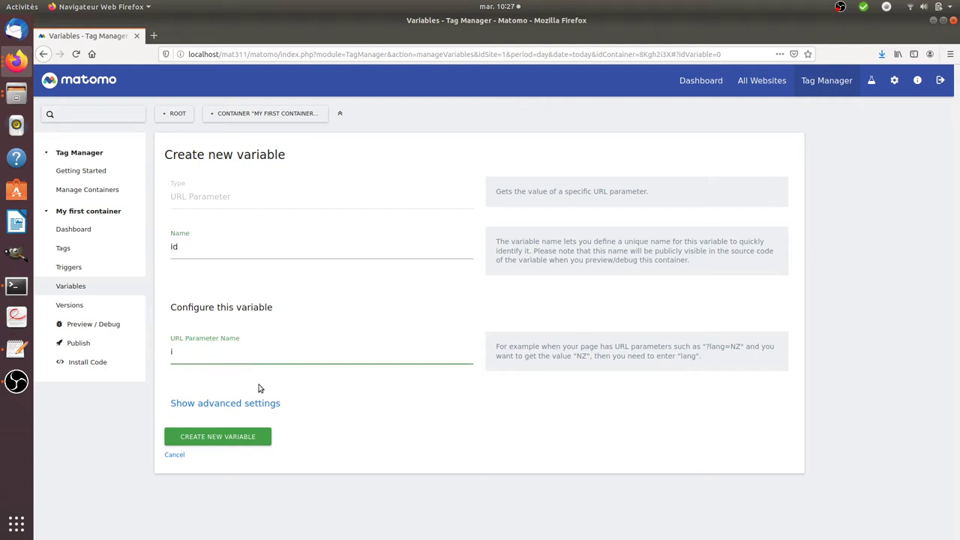
{"action": "type", "text": "d"}
{"action": "left_click", "coordinate": [225, 441]}
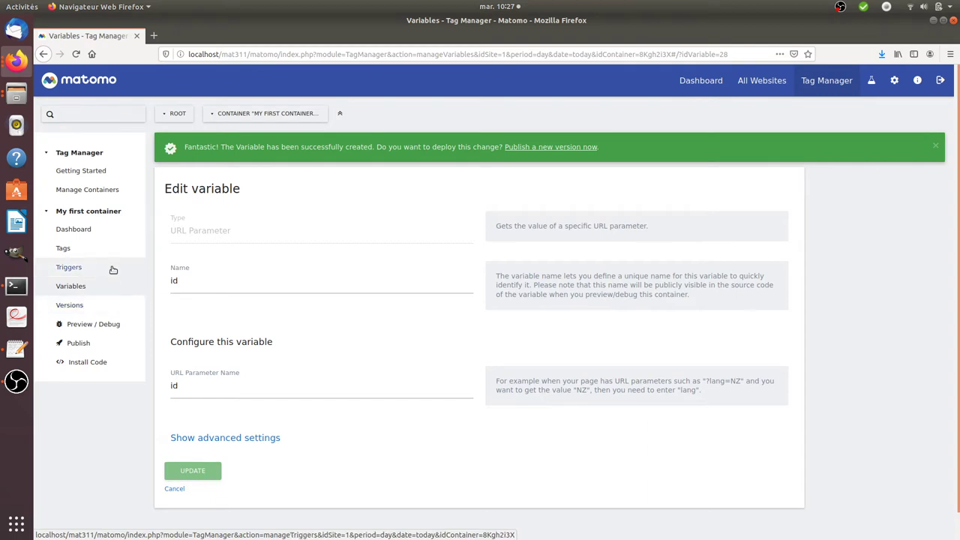
Start another variable of type URL Parameter and name it nationality.
{"action": "left_click", "coordinate": [105, 288]}
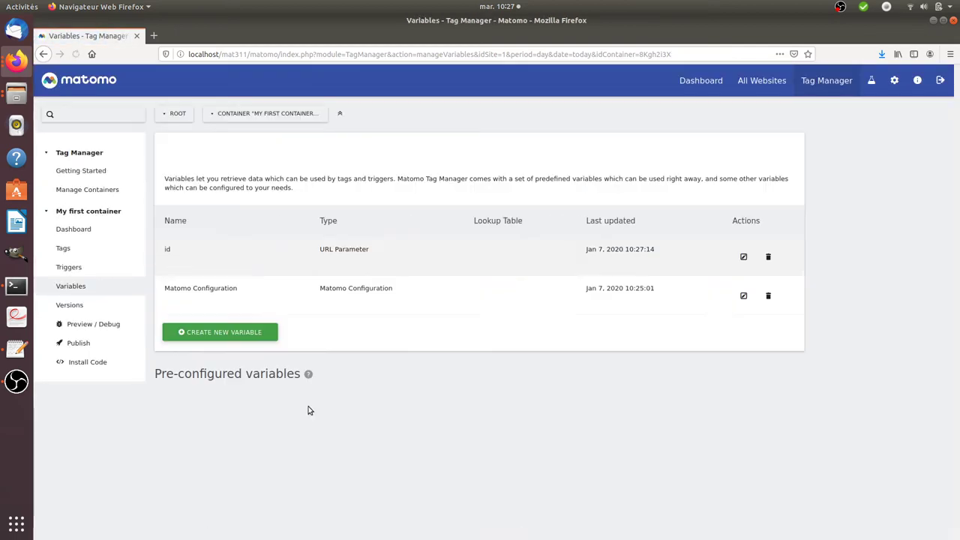
{"action": "left_click", "coordinate": [247, 335]}
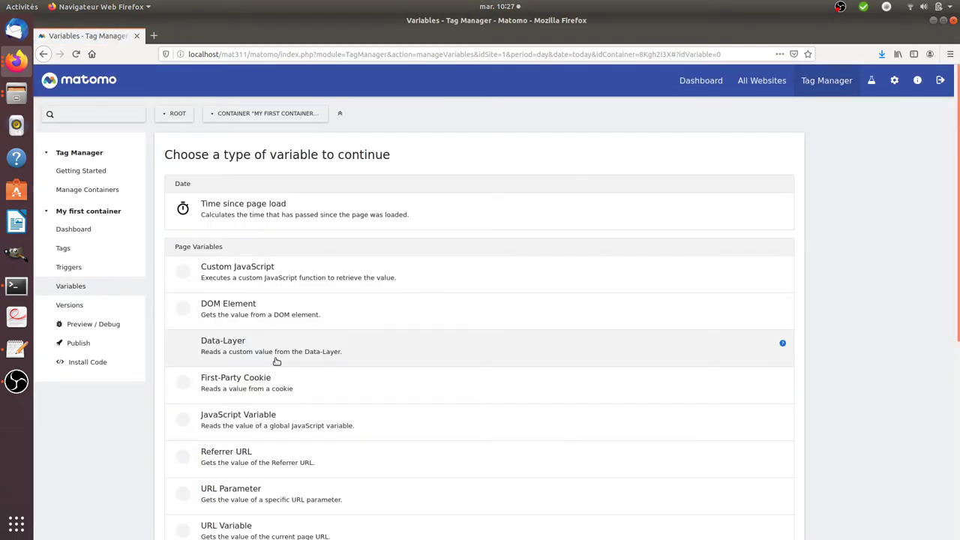
{"action": "scroll", "coordinate": [287, 459], "scroll_direction": "down", "scroll_amount": 3}
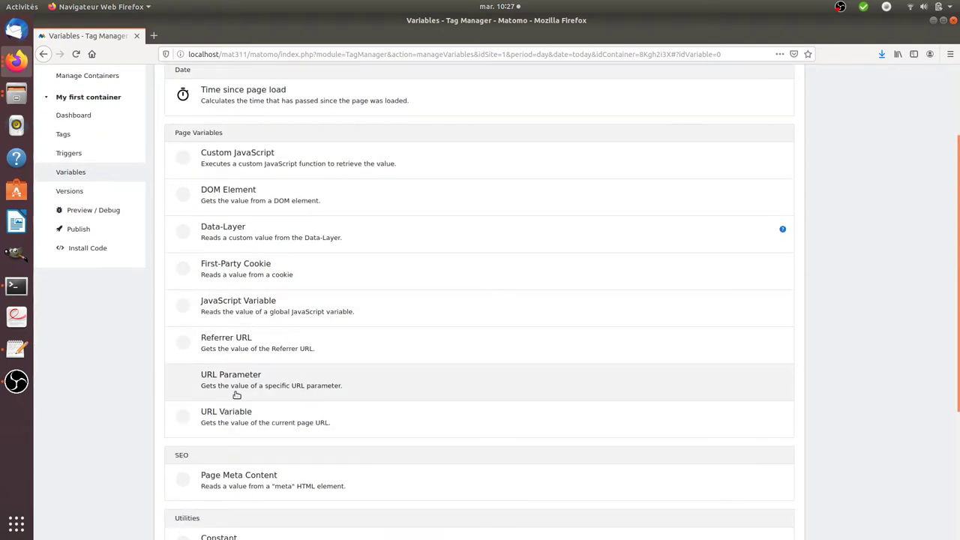
{"action": "left_click", "coordinate": [250, 383]}
{"action": "left_click_drag", "start_coordinate": [257, 248], "coordinate": [148, 254]}
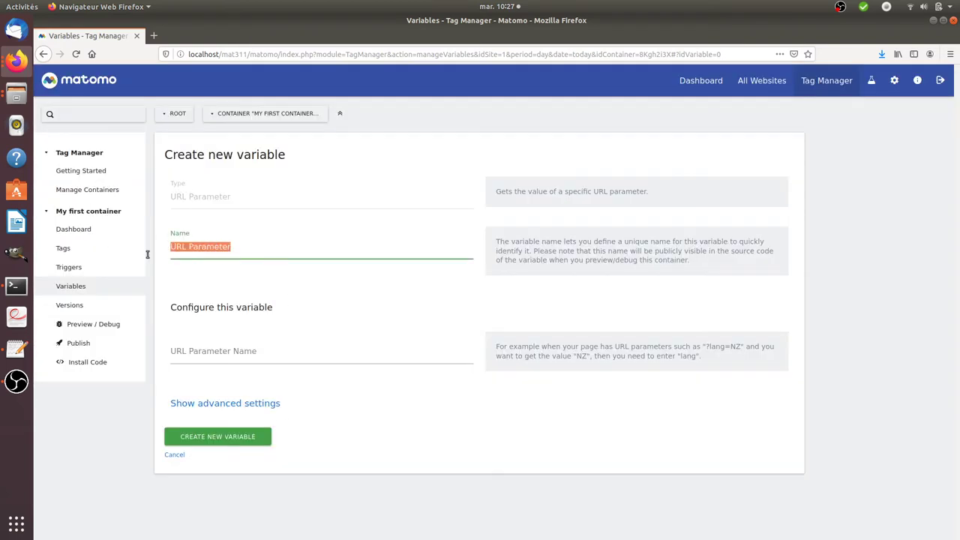
{"action": "type", "text": "nat"}
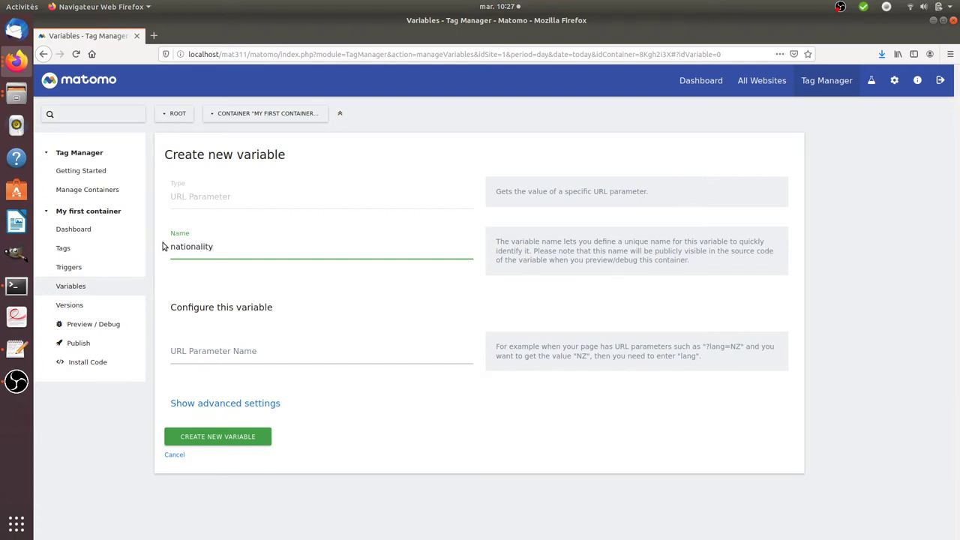
{"action": "type", "text": "ionality"}
Copy the variable's name nationality into its URL Parameter Name.
{"action": "key", "text": "ctrl+a"}
{"action": "key", "text": "ctrl+c"}
{"action": "key", "text": "BackSpace"}
{"action": "key", "text": "ctrl+v"}
{"action": "key", "text": "Tab"}
{"action": "key", "text": "ctrl+v"}
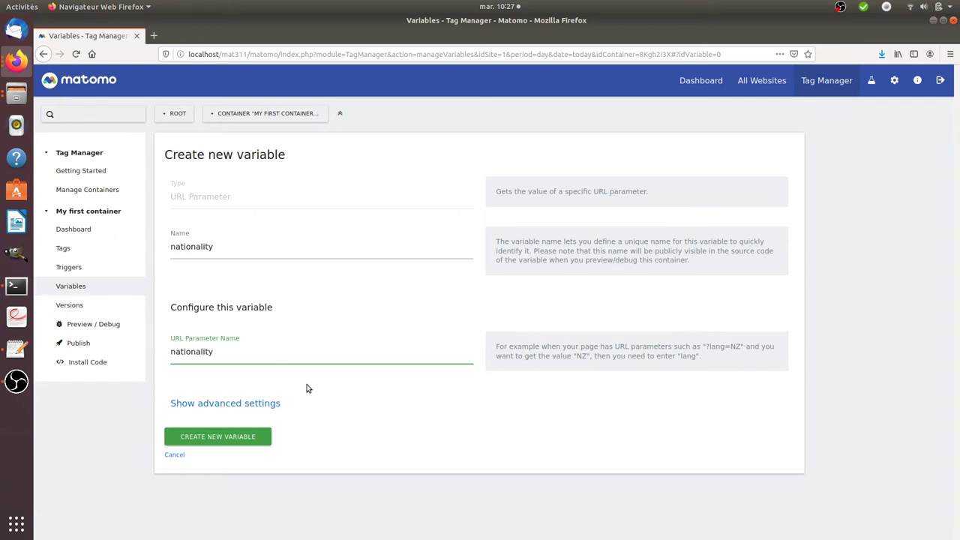
Check the parameter name against the sample URL in the text editor, return to Matomo and create the nationality variable.
{"action": "left_click_drag", "start_coordinate": [222, 337], "coordinate": [171, 338]}
{"action": "left_click", "coordinate": [210, 337]}
{"action": "triple_click", "coordinate": [238, 339]}
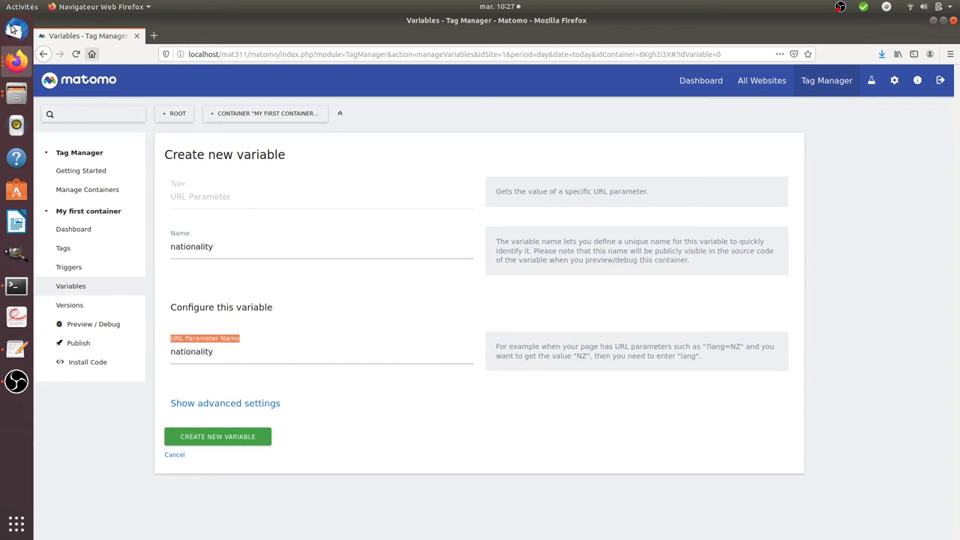
{"action": "left_click", "coordinate": [17, 348]}
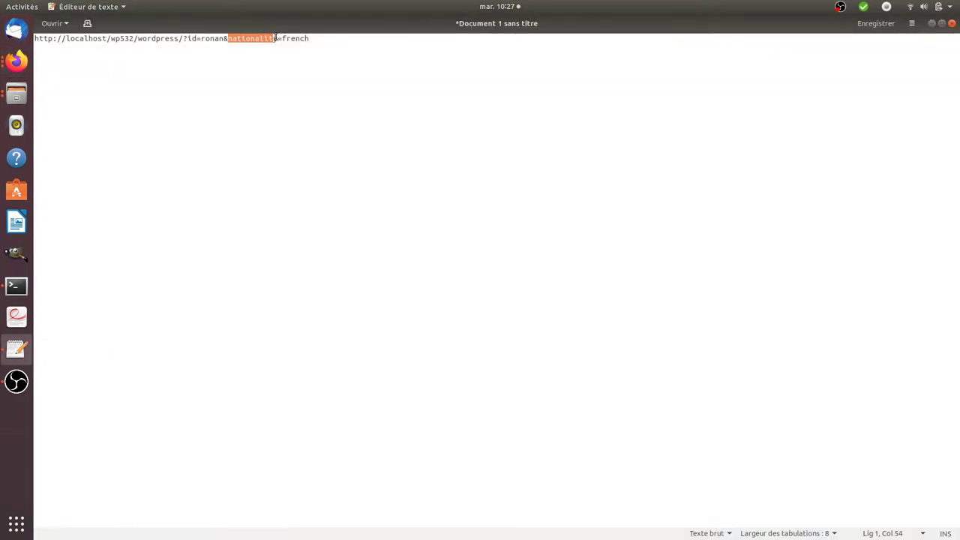
{"action": "left_click", "coordinate": [17, 60]}
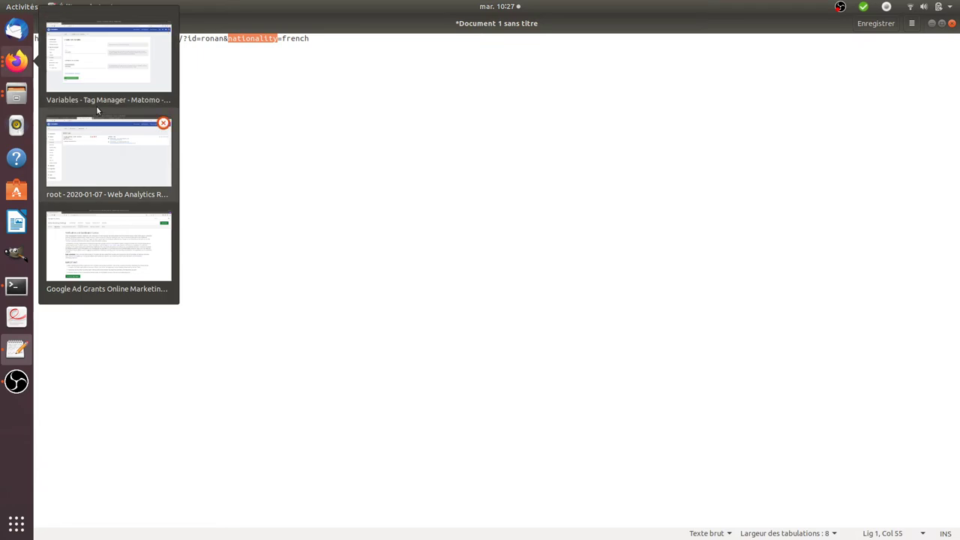
{"action": "left_click", "coordinate": [113, 79]}
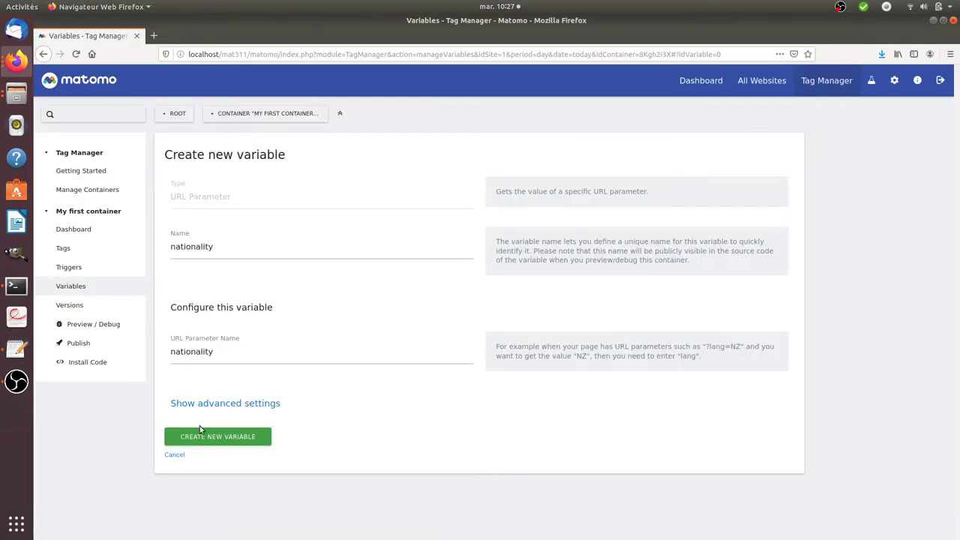
{"action": "left_click", "coordinate": [201, 436]}
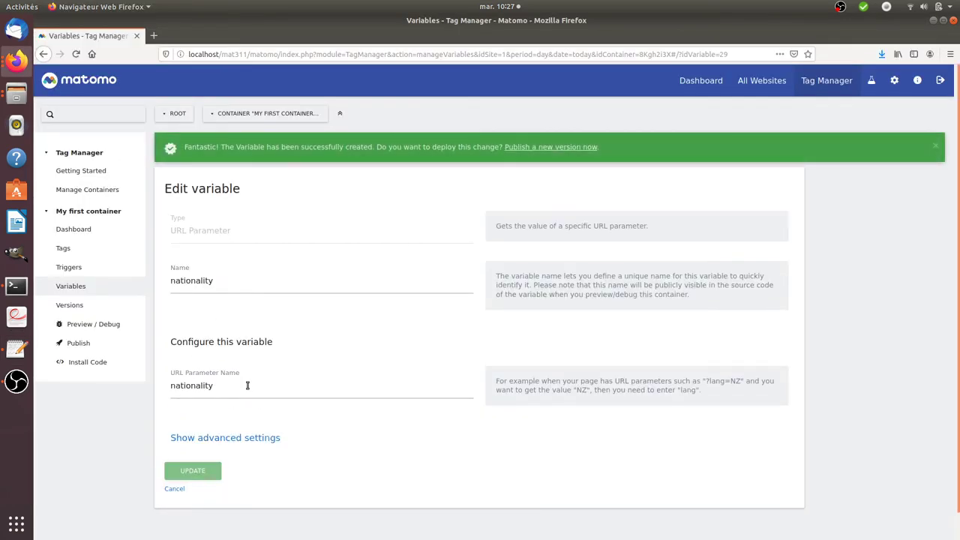
Open the Matomo Analytics tag of the container for editing and review which Matomo configuration it uses.
{"action": "left_click", "coordinate": [90, 248]}
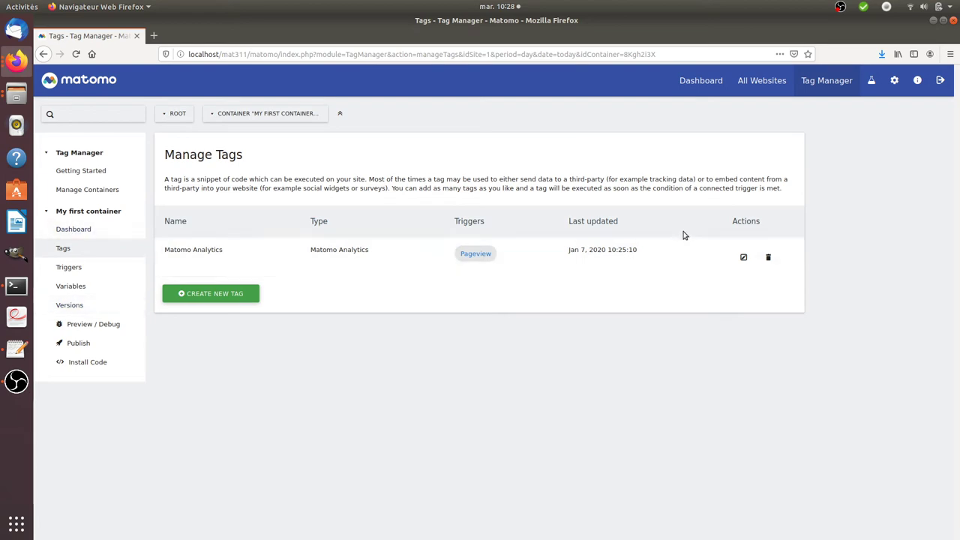
{"action": "left_click", "coordinate": [744, 257]}
{"action": "scroll", "coordinate": [378, 313], "scroll_direction": "down", "scroll_amount": 5}
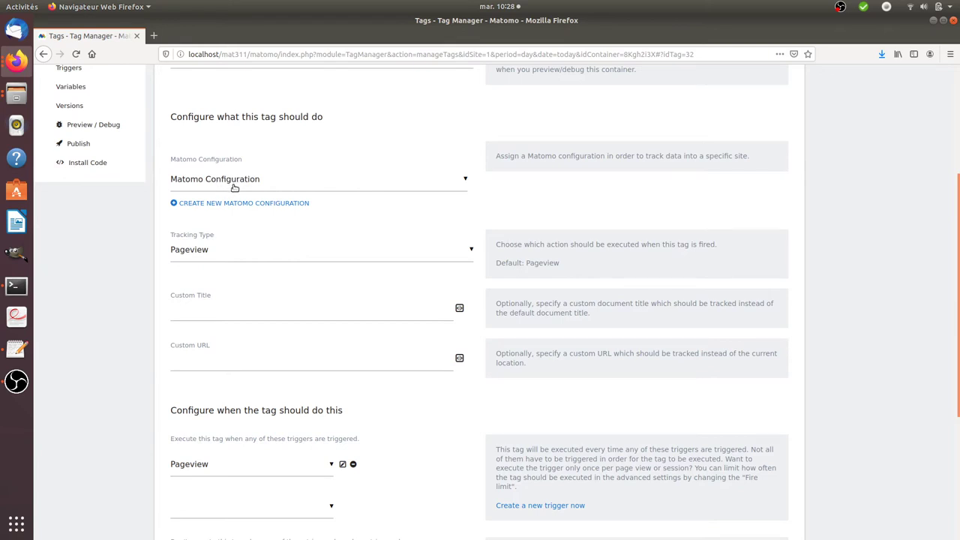
{"action": "scroll", "coordinate": [473, 137], "scroll_direction": "up", "scroll_amount": 3}
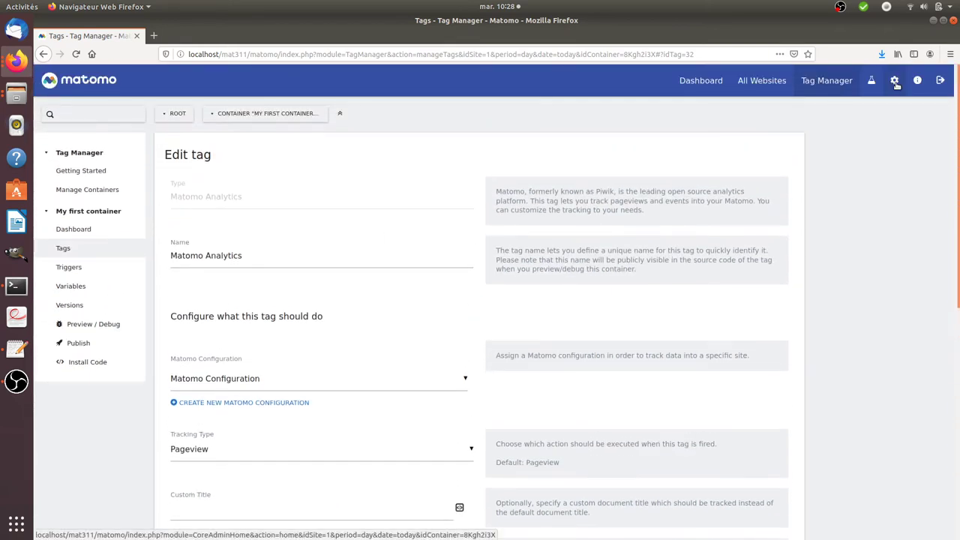
Open the Matomo administration in a new browser tab and go to the Tracking Code page for websites.
{"action": "right_click", "coordinate": [895, 80]}
{"action": "left_click", "coordinate": [870, 90]}
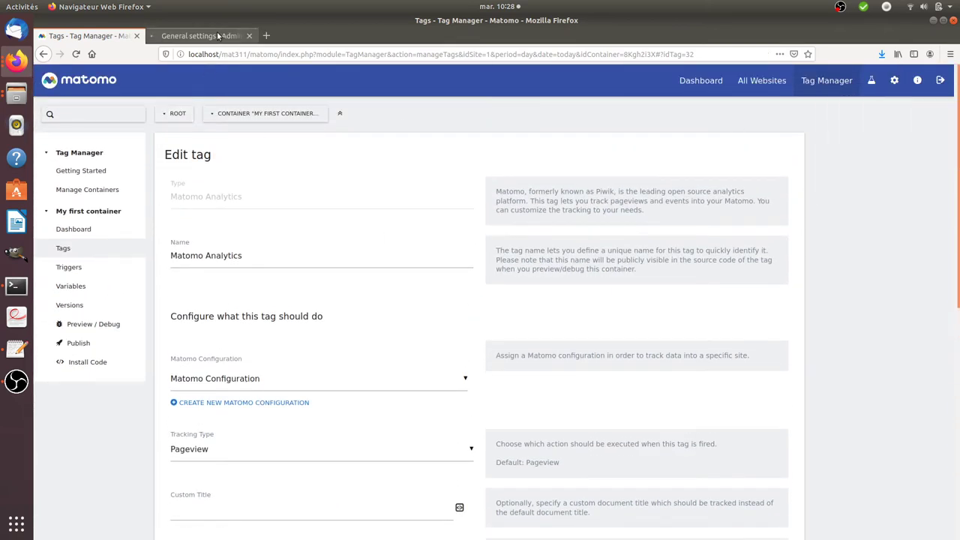
{"action": "left_click", "coordinate": [196, 36]}
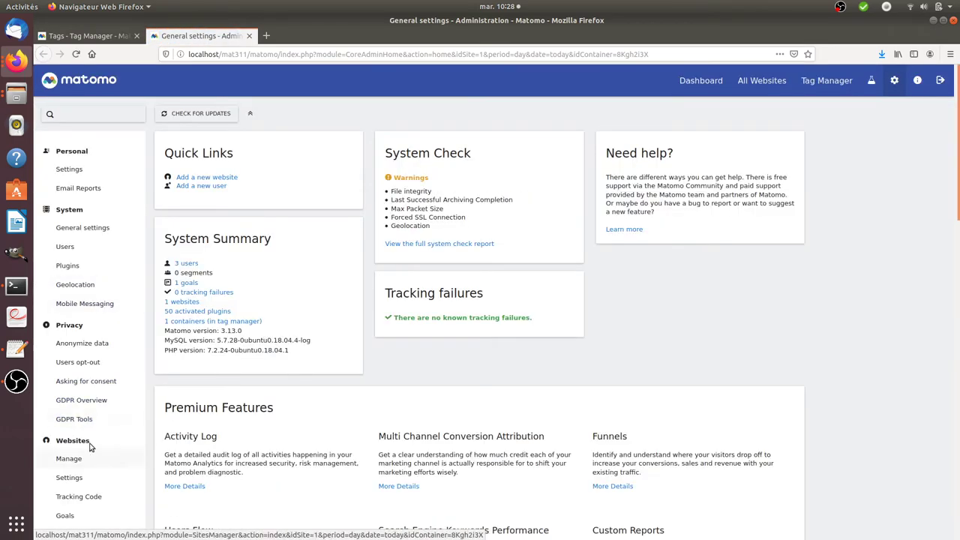
{"action": "scroll", "coordinate": [107, 379], "scroll_direction": "down", "scroll_amount": 3}
{"action": "left_click", "coordinate": [103, 399]}
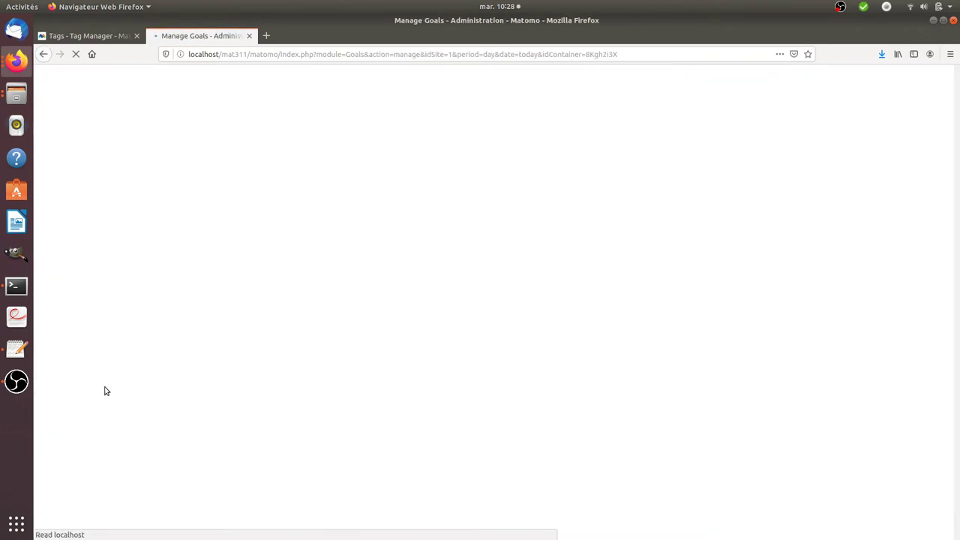
{"action": "scroll", "coordinate": [105, 450], "scroll_direction": "down", "scroll_amount": 2}
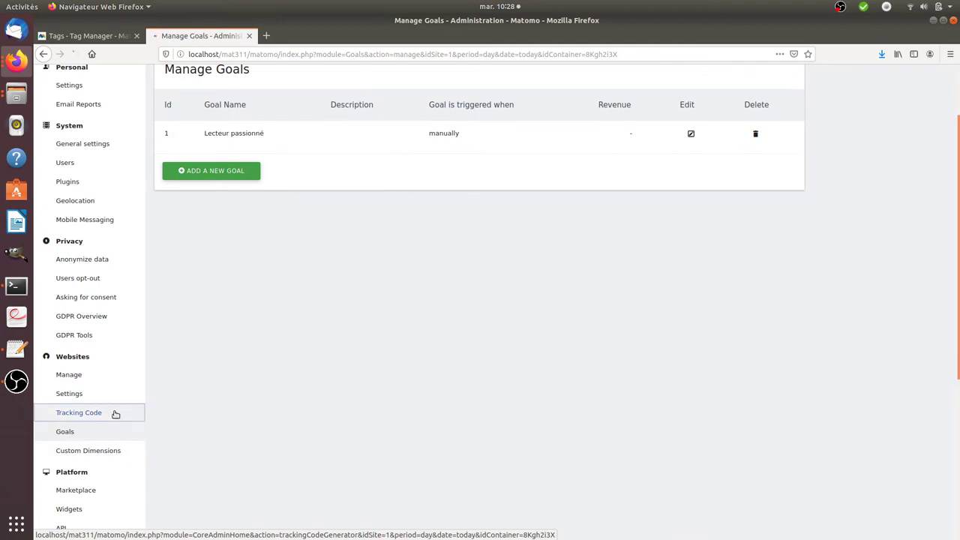
{"action": "left_click", "coordinate": [118, 413]}
{"action": "scroll", "coordinate": [387, 390], "scroll_direction": "down", "scroll_amount": 6}
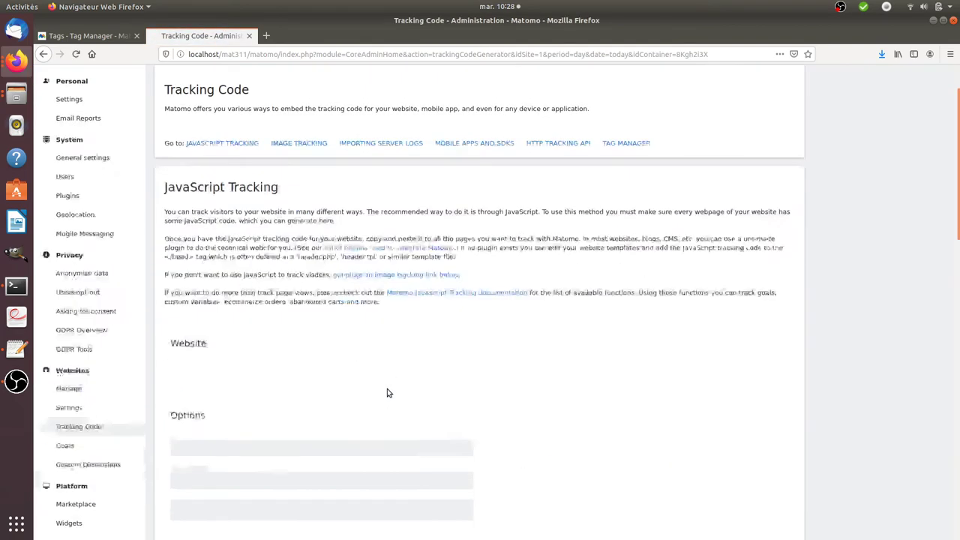
Enable the subdomain, site domain title, outlinks alias and disabled-JavaScript tracking options, and review the generated JavaScript tracking code.
{"action": "scroll", "coordinate": [388, 391], "scroll_direction": "down", "scroll_amount": 7}
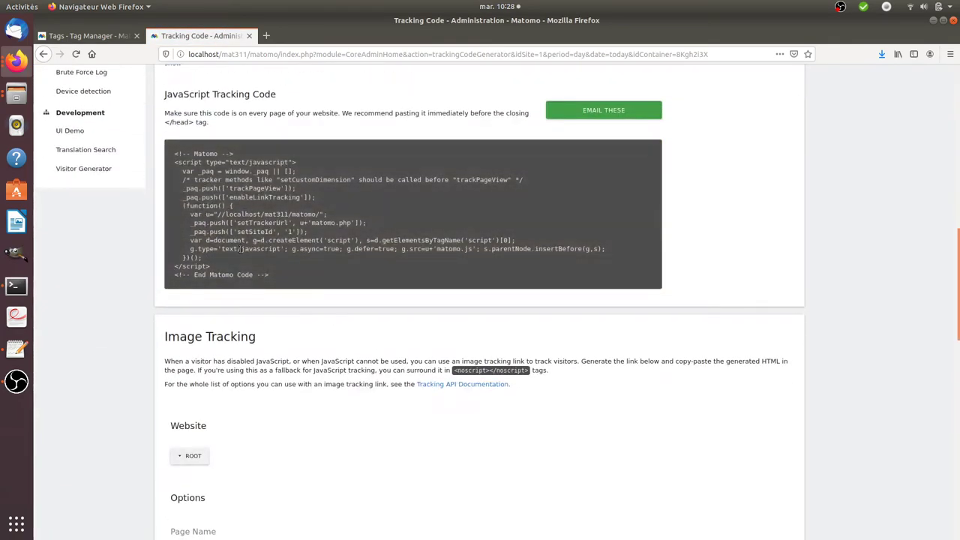
{"action": "scroll", "coordinate": [244, 233], "scroll_direction": "up", "scroll_amount": 1}
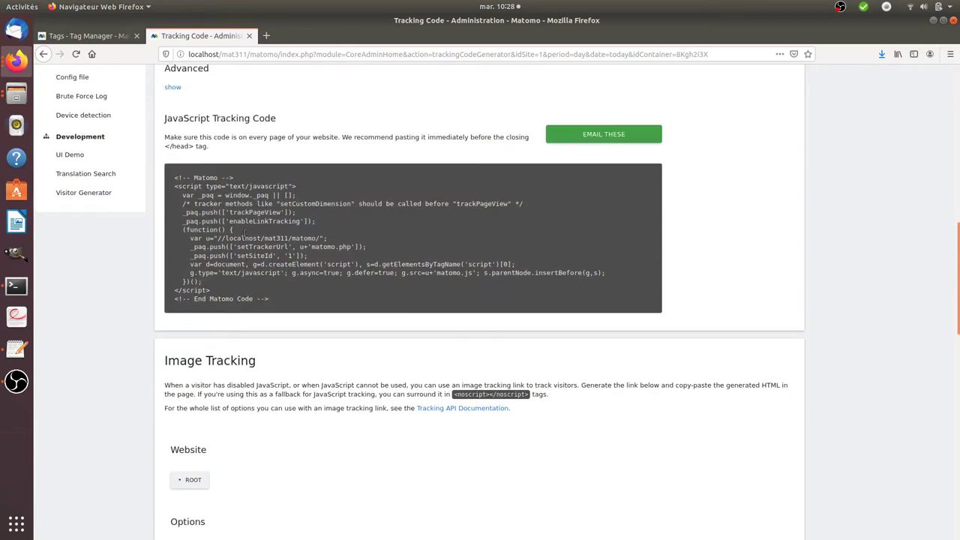
{"action": "scroll", "coordinate": [251, 292], "scroll_direction": "up", "scroll_amount": 3}
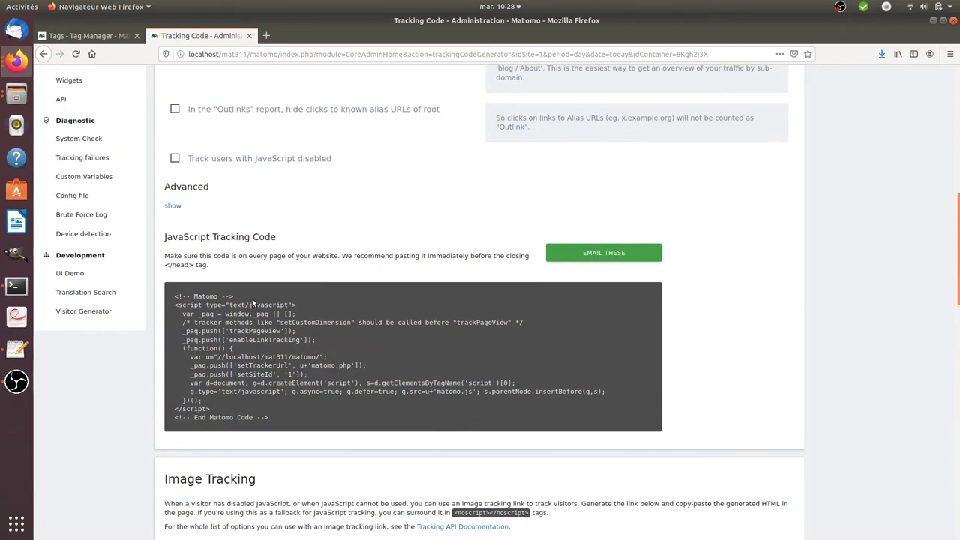
{"action": "scroll", "coordinate": [243, 365], "scroll_direction": "up", "scroll_amount": 3}
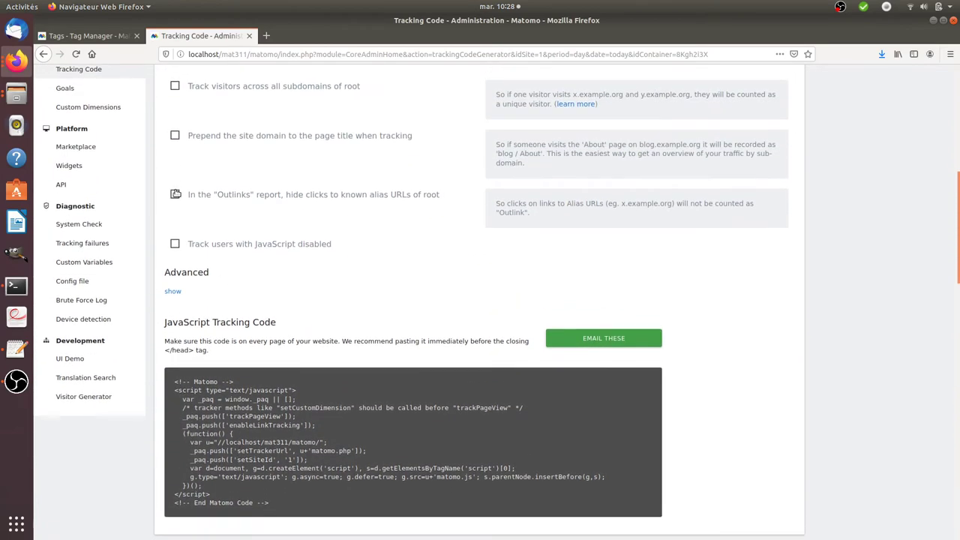
{"action": "left_click", "coordinate": [175, 194]}
{"action": "left_click", "coordinate": [175, 136]}
{"action": "left_click", "coordinate": [175, 87]}
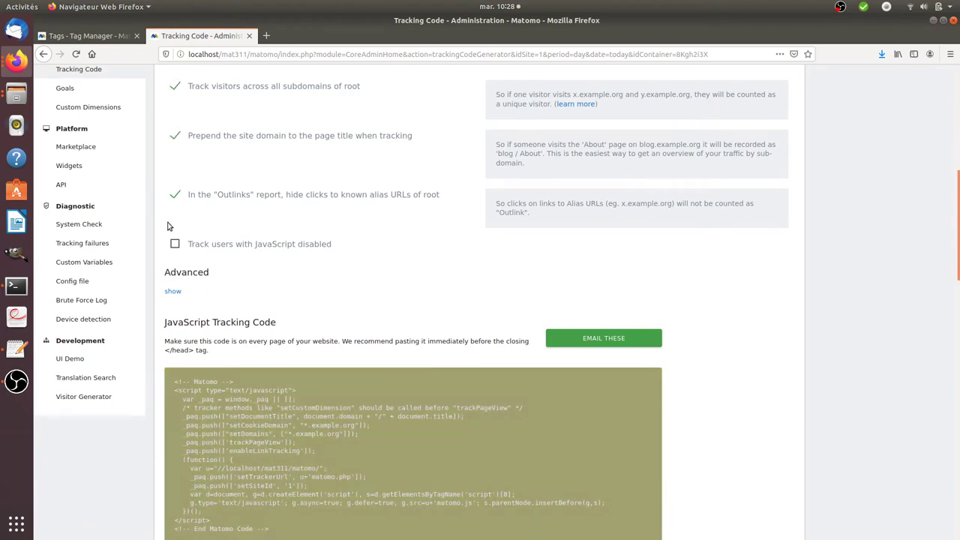
{"action": "left_click", "coordinate": [175, 244]}
{"action": "scroll", "coordinate": [244, 401], "scroll_direction": "down", "scroll_amount": 3}
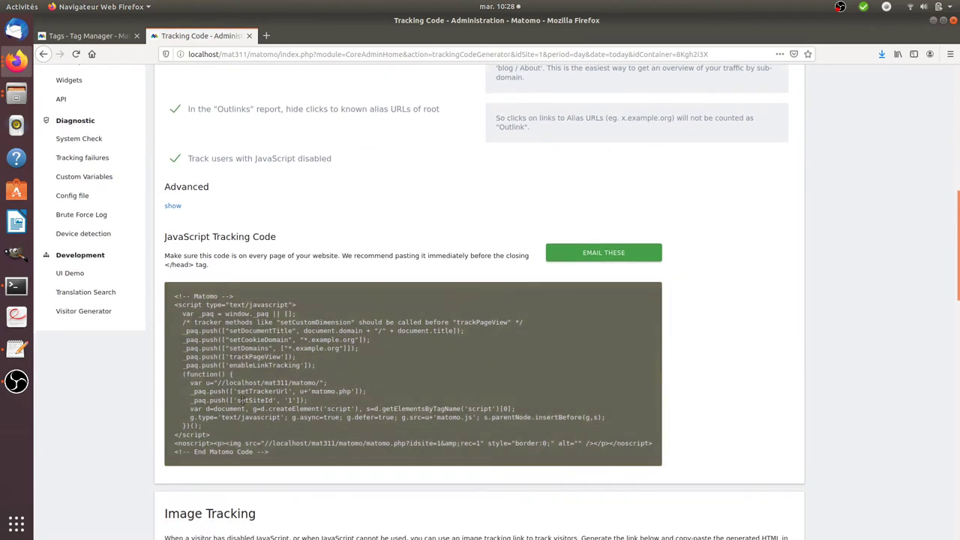
{"action": "scroll", "coordinate": [244, 401], "scroll_direction": "up", "scroll_amount": 9}
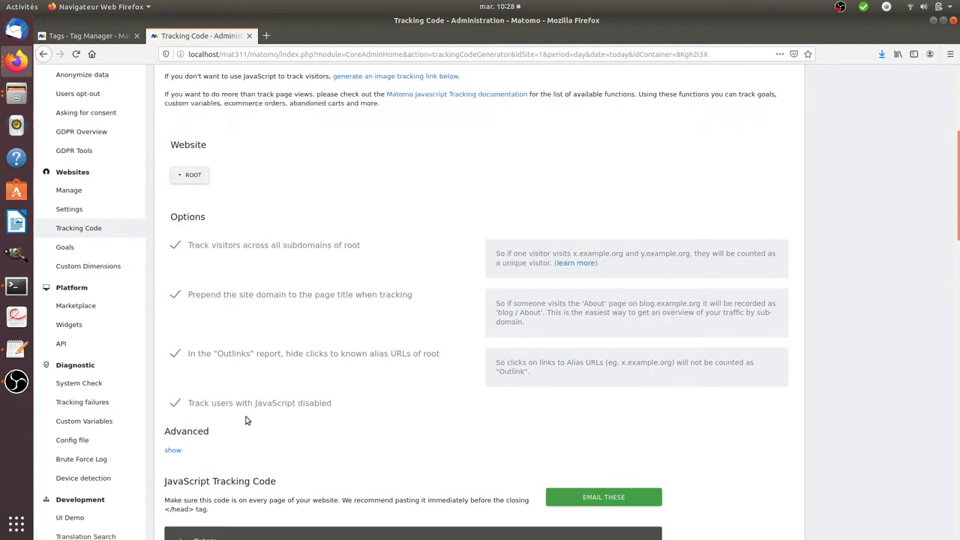
{"action": "scroll", "coordinate": [246, 420], "scroll_direction": "down", "scroll_amount": 12}
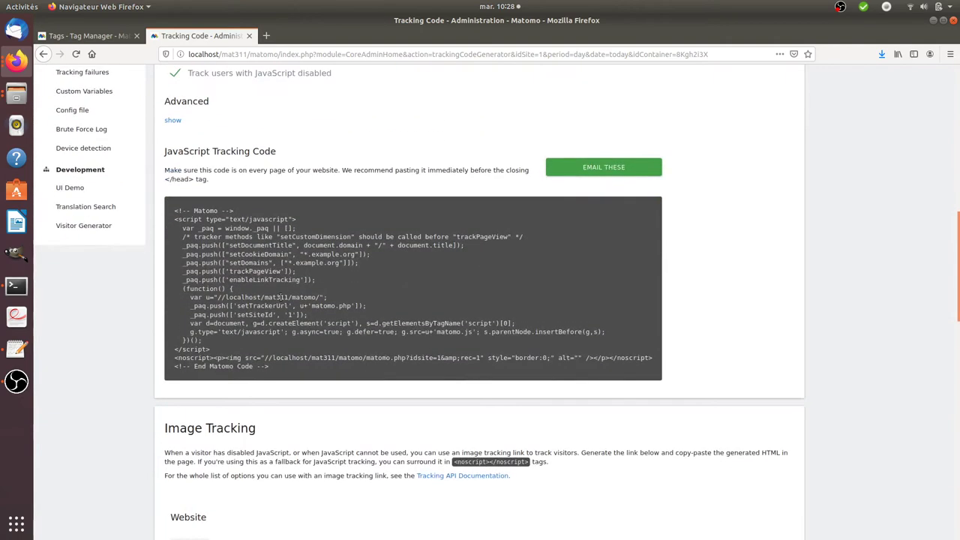
Open the container's variables in a separate browser tab from the tag's page and open the Matomo Configuration variable for editing.
{"action": "left_click", "coordinate": [112, 41]}
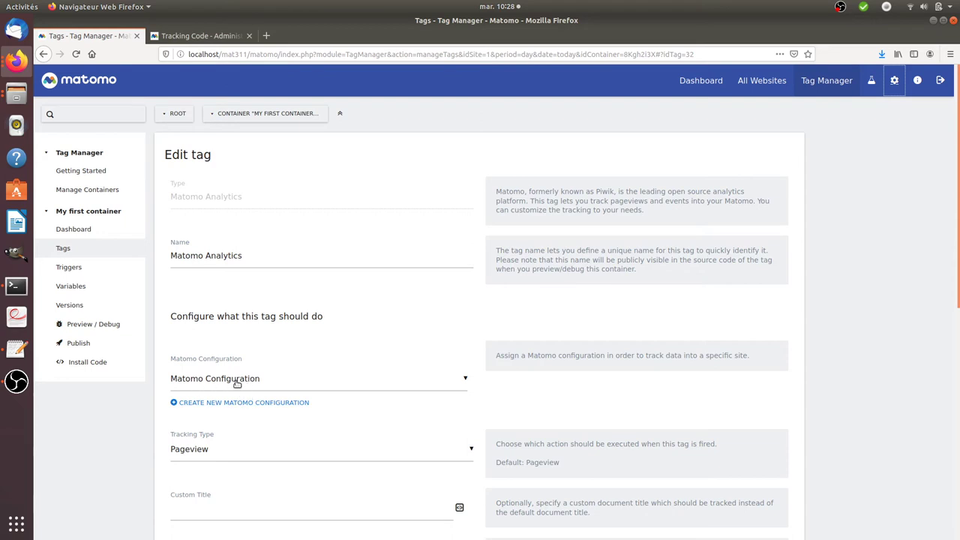
{"action": "right_click", "coordinate": [91, 289]}
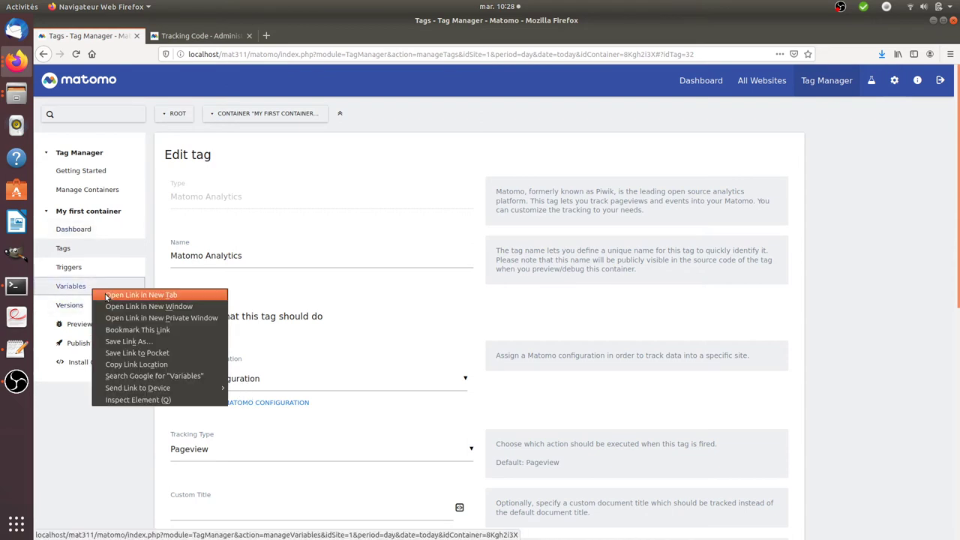
{"action": "left_click", "coordinate": [109, 296]}
{"action": "left_click", "coordinate": [204, 41]}
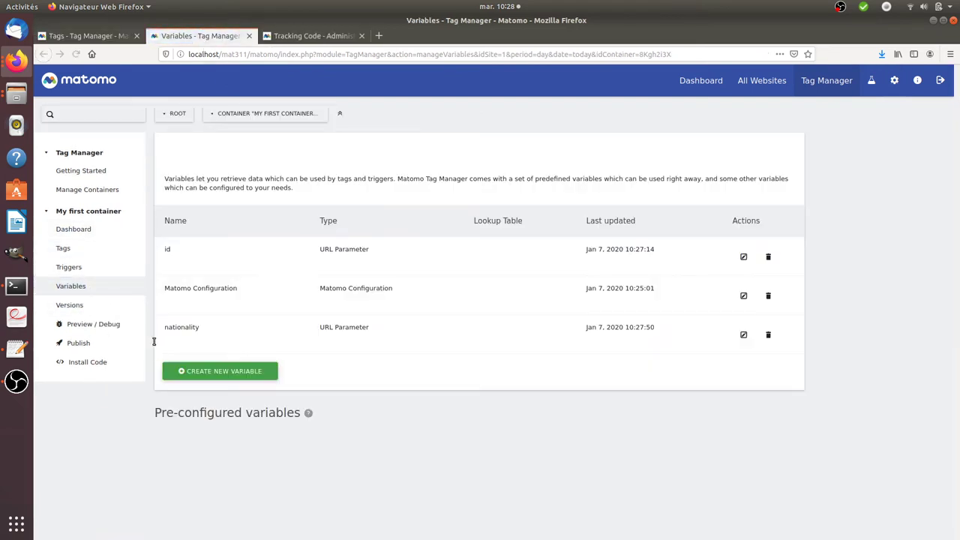
{"action": "triple_click", "coordinate": [167, 298]}
{"action": "left_click", "coordinate": [86, 35]}
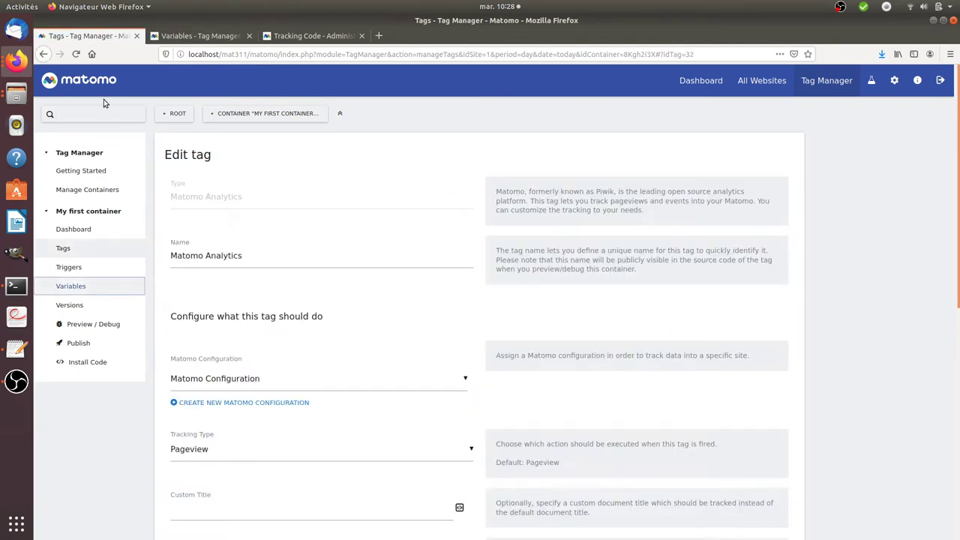
{"action": "left_click", "coordinate": [196, 35]}
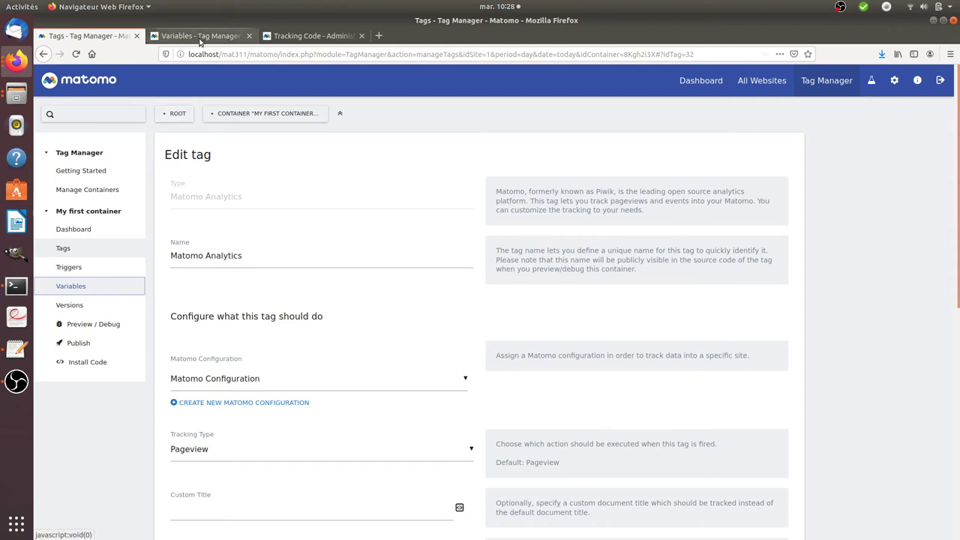
{"action": "left_click", "coordinate": [744, 298]}
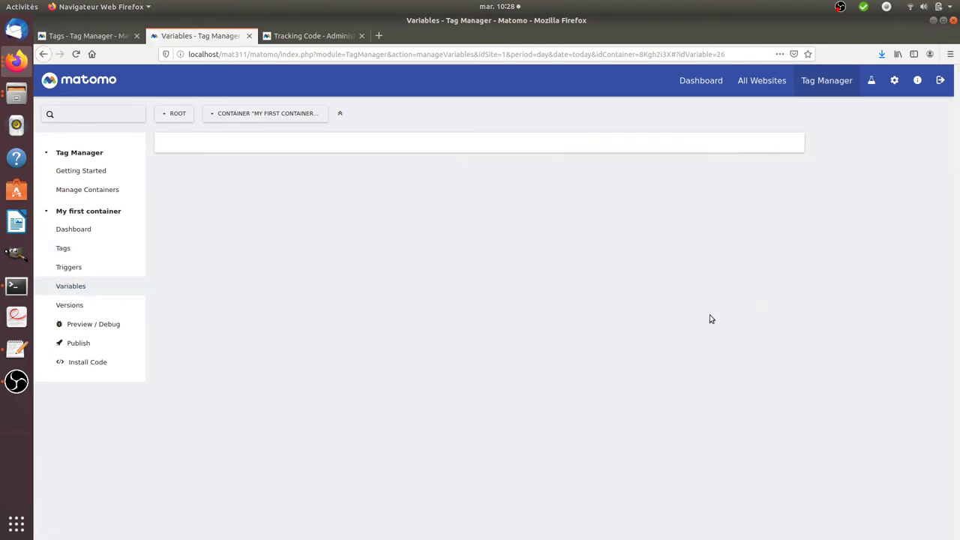
Set the User ID of the Matomo Configuration to the custom variable id.
{"action": "scroll", "coordinate": [323, 439], "scroll_direction": "down", "scroll_amount": 3}
{"action": "scroll", "coordinate": [324, 439], "scroll_direction": "down", "scroll_amount": 10}
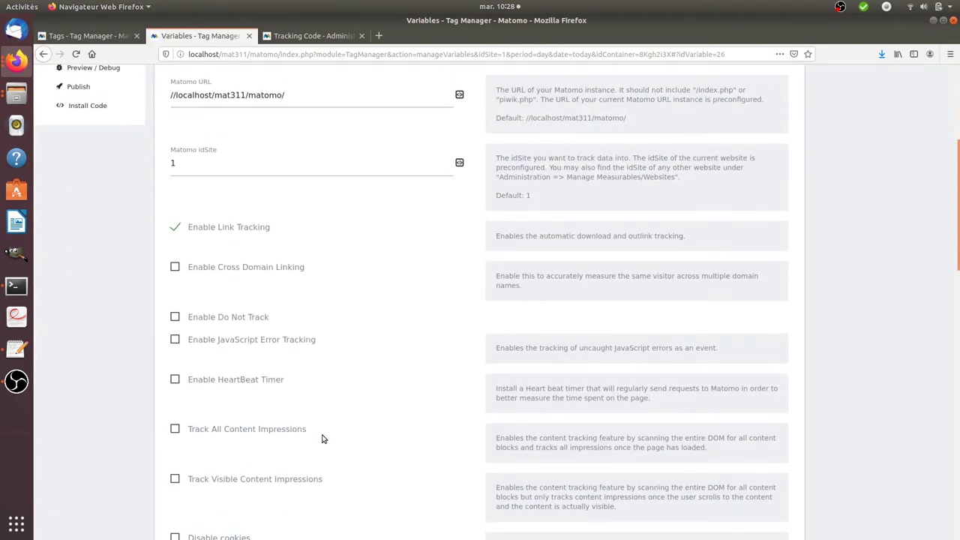
{"action": "scroll", "coordinate": [324, 429], "scroll_direction": "down", "scroll_amount": 1}
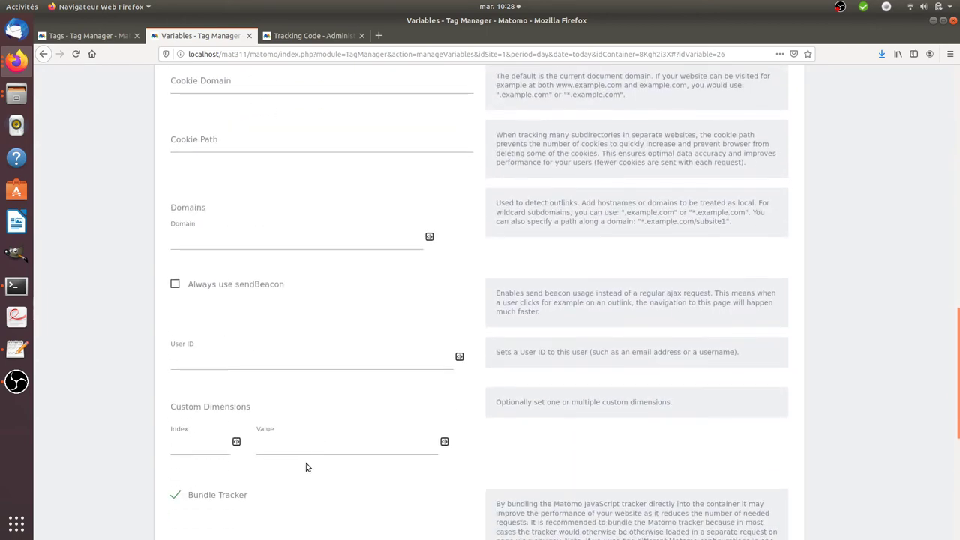
{"action": "left_click", "coordinate": [396, 356]}
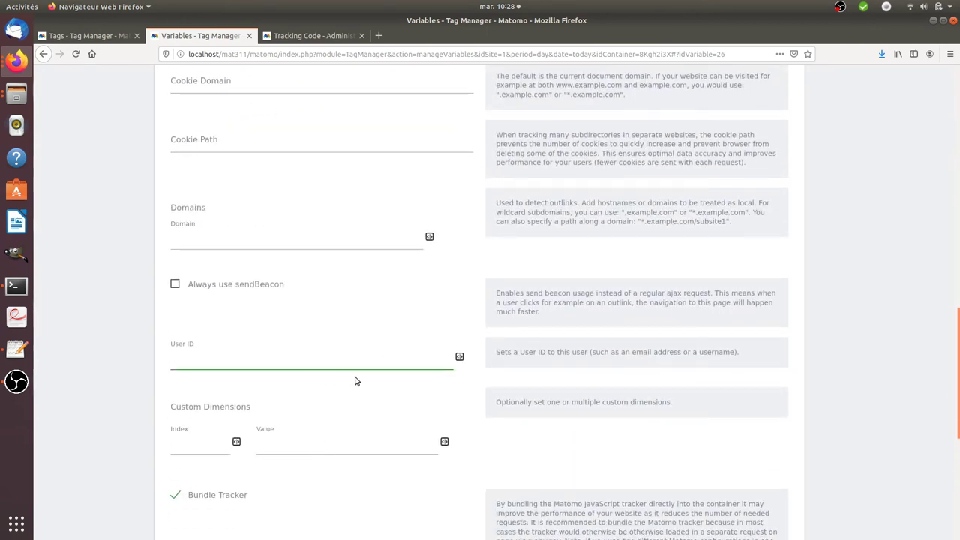
{"action": "left_click", "coordinate": [460, 359]}
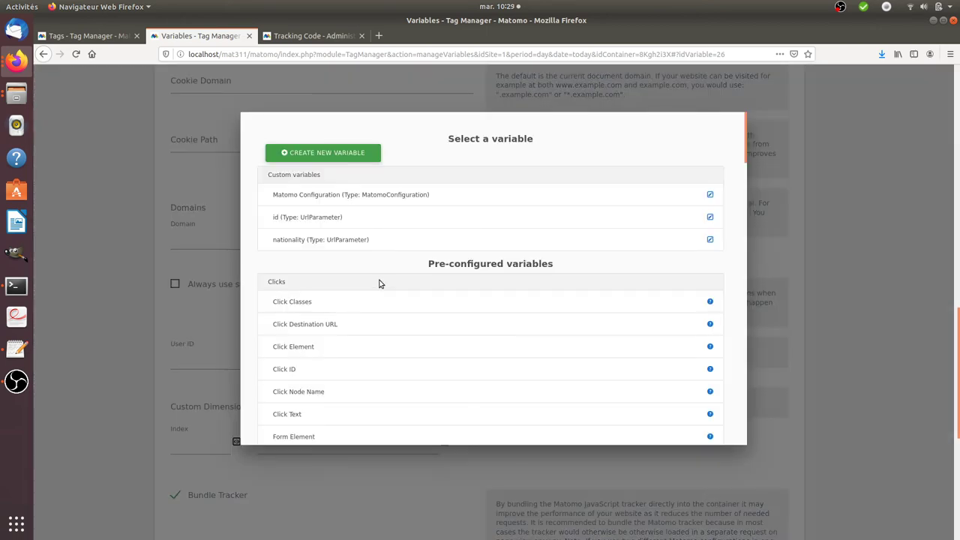
{"action": "left_click", "coordinate": [306, 219]}
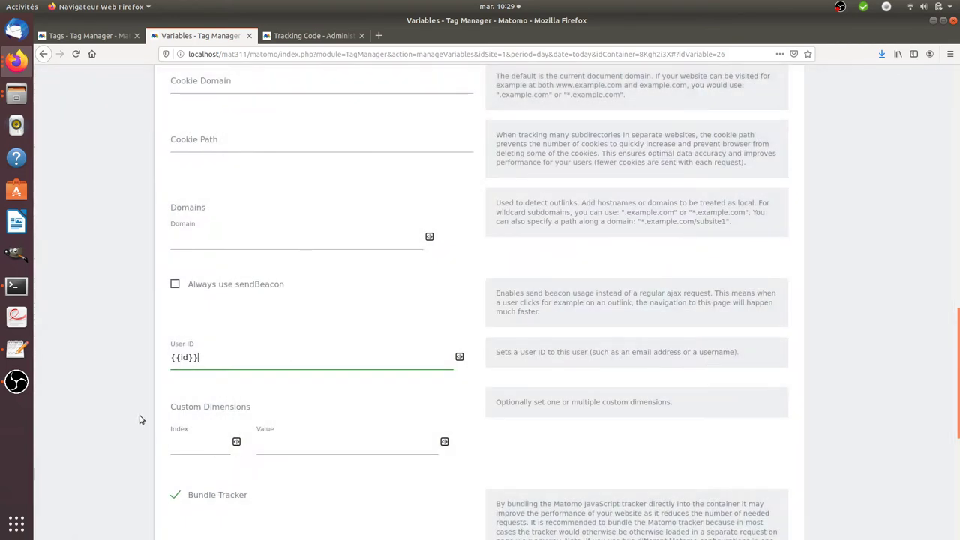
Open the Matomo administration from the tag's page in a new browser tab and go to the Custom Dimensions page for websites.
{"action": "scroll", "coordinate": [139, 419], "scroll_direction": "down", "scroll_amount": 3}
{"action": "left_click", "coordinate": [203, 303]}
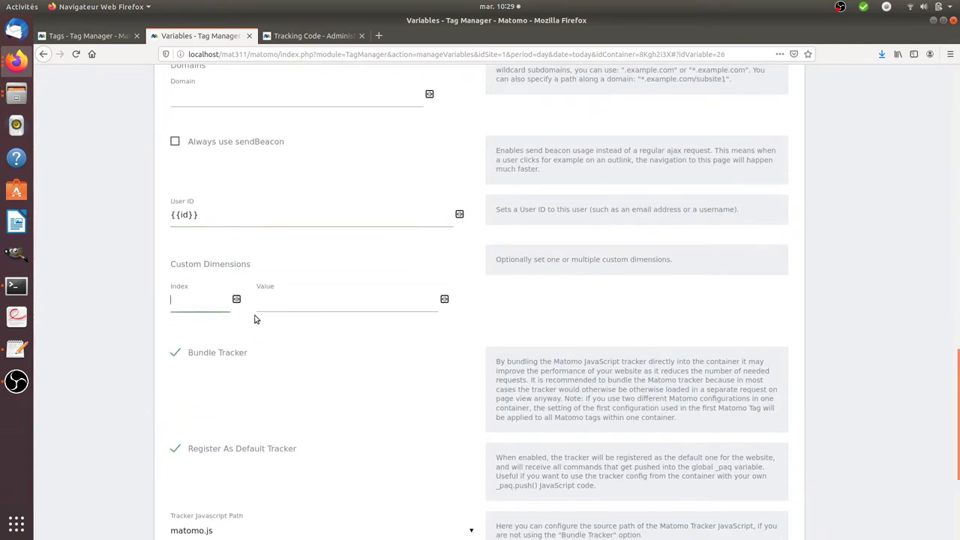
{"action": "left_click", "coordinate": [109, 38]}
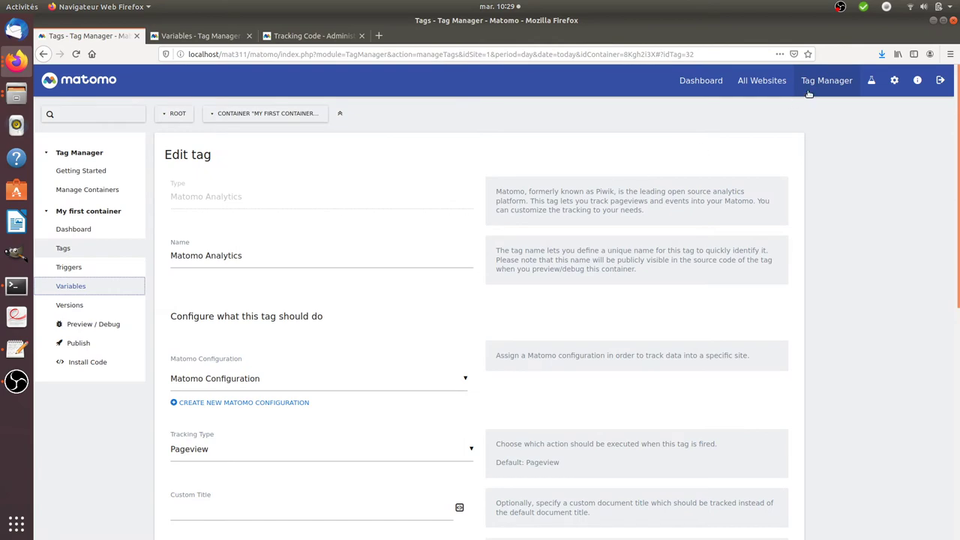
{"action": "right_click", "coordinate": [895, 80]}
{"action": "left_click", "coordinate": [891, 98]}
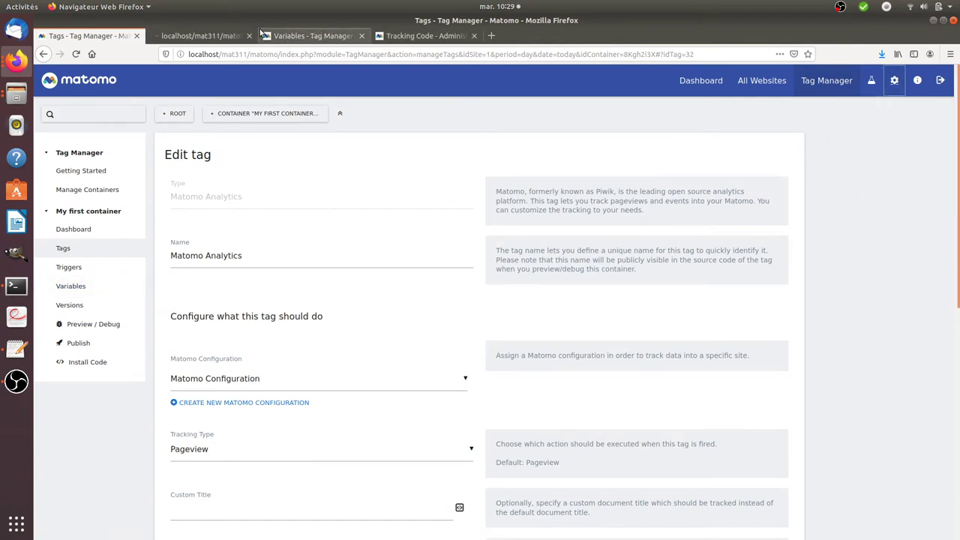
{"action": "left_click", "coordinate": [215, 34]}
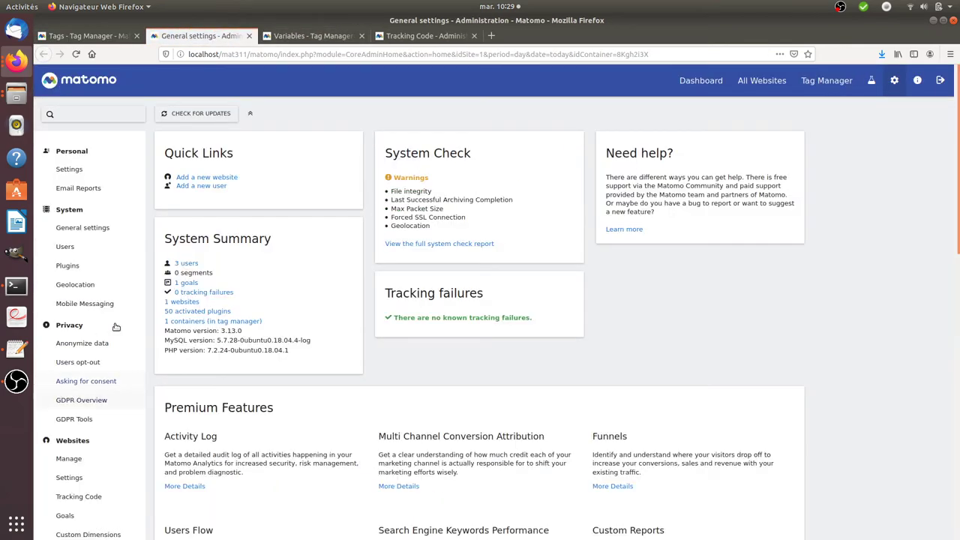
{"action": "scroll", "coordinate": [116, 326], "scroll_direction": "down", "scroll_amount": 4}
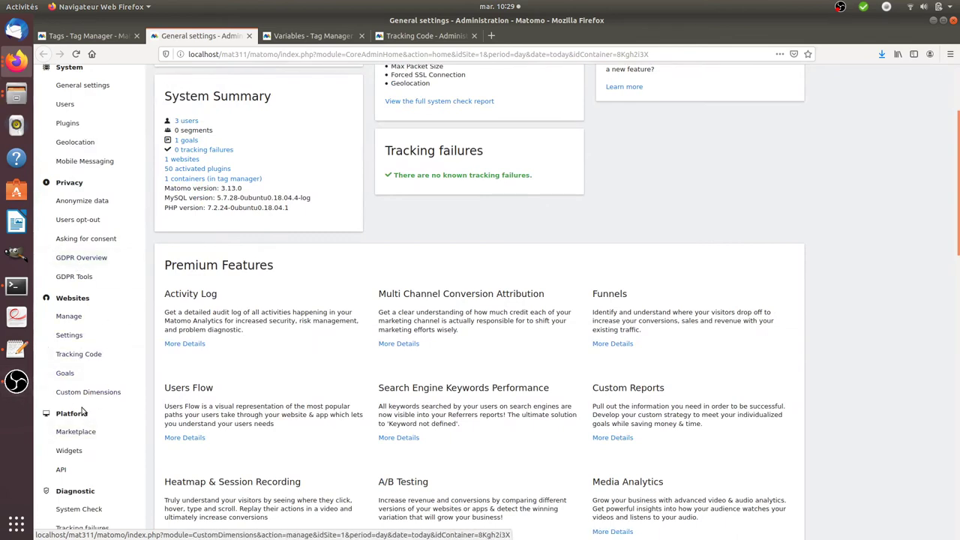
{"action": "left_click", "coordinate": [88, 391]}
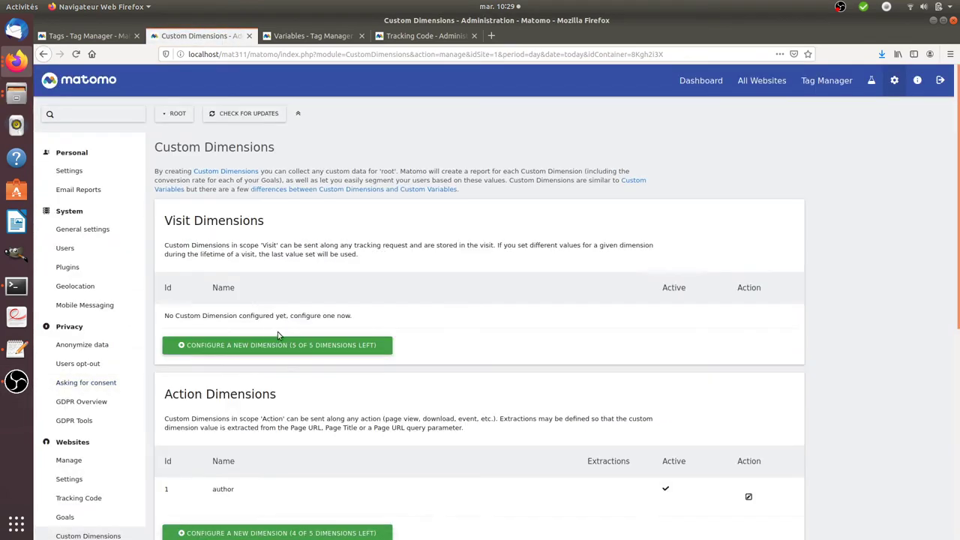
Compare the visit and action dimension sections, and create an active visit custom dimension named nationality.
{"action": "scroll", "coordinate": [278, 332], "scroll_direction": "down", "scroll_amount": 3}
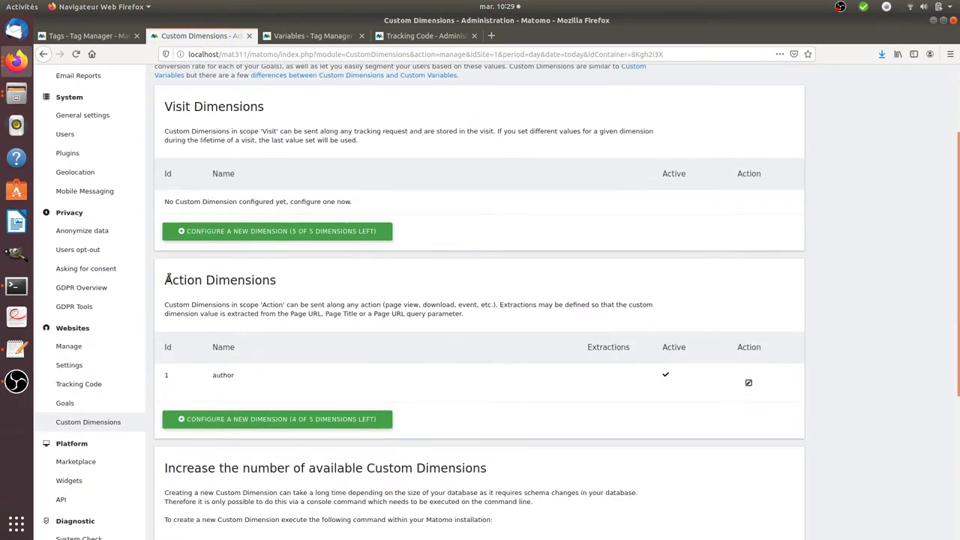
{"action": "left_click_drag", "start_coordinate": [166, 279], "coordinate": [295, 279]}
{"action": "left_click_drag", "start_coordinate": [267, 106], "coordinate": [164, 106]}
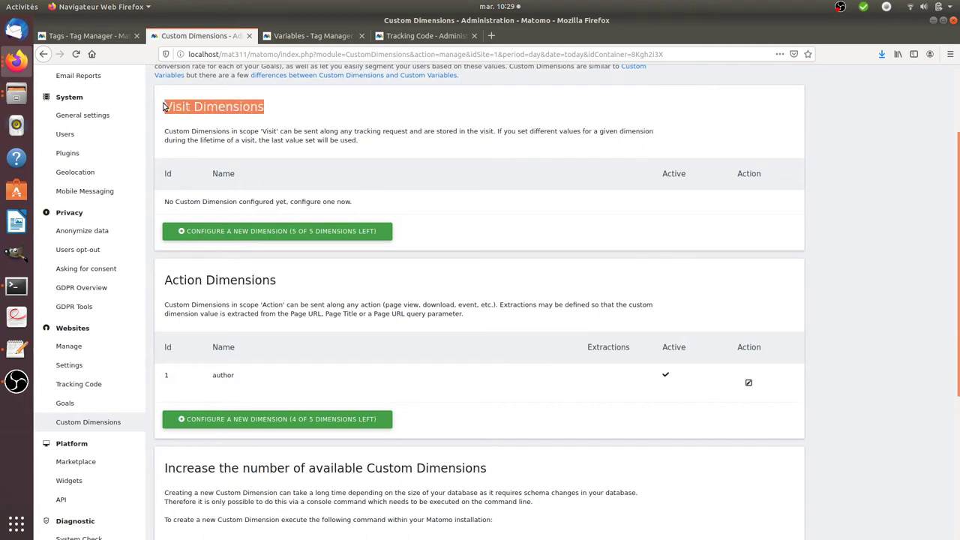
{"action": "scroll", "coordinate": [293, 272], "scroll_direction": "up", "scroll_amount": 3}
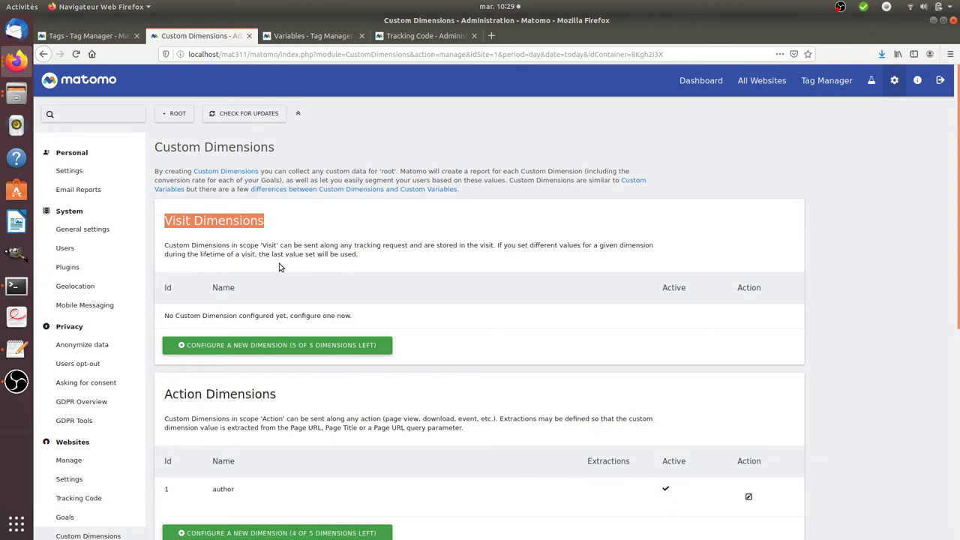
{"action": "left_click_drag", "start_coordinate": [277, 394], "coordinate": [148, 405]}
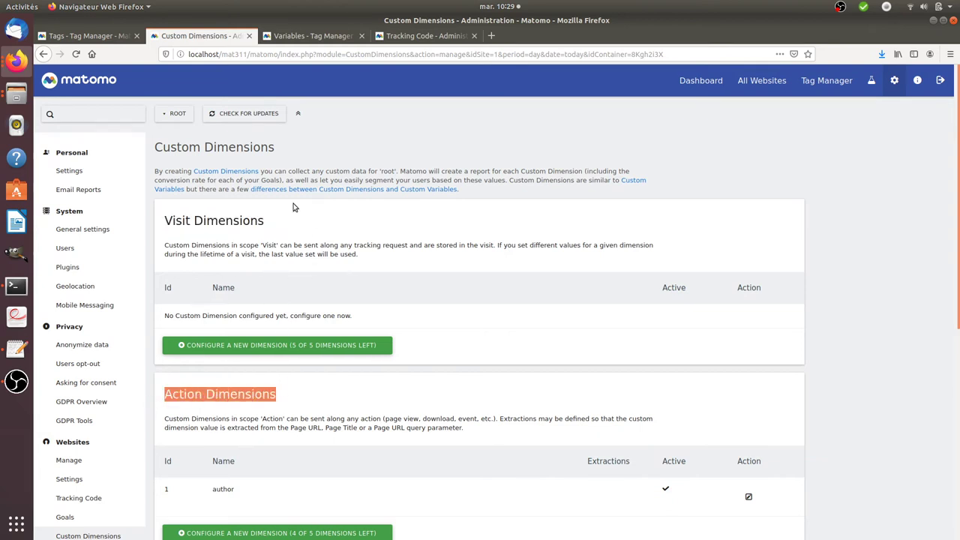
{"action": "left_click_drag", "start_coordinate": [269, 221], "coordinate": [162, 221]}
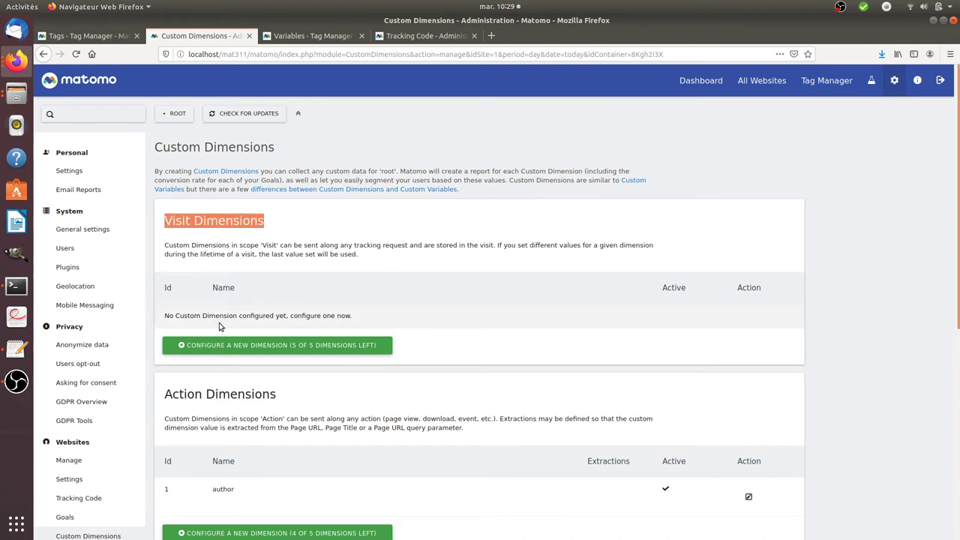
{"action": "left_click", "coordinate": [223, 346]}
{"action": "left_click", "coordinate": [218, 200]}
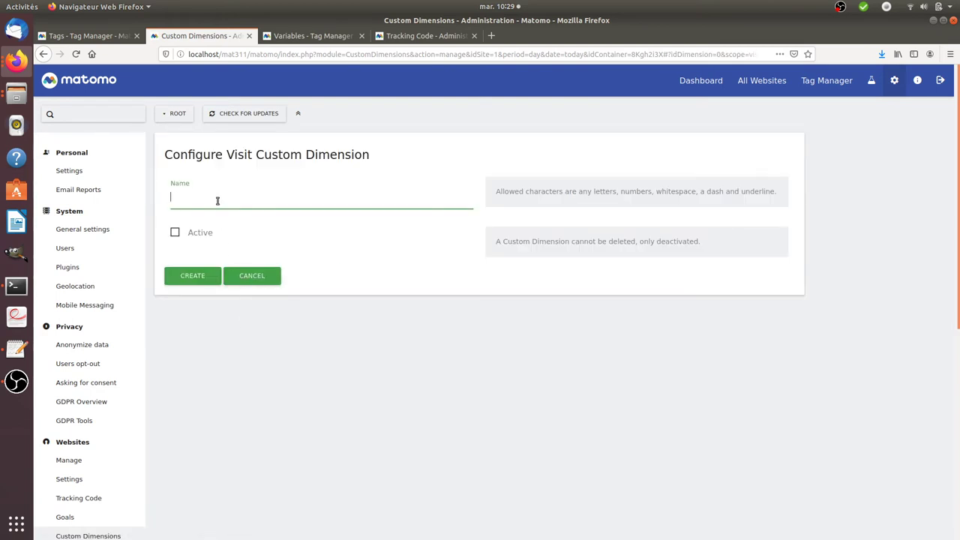
{"action": "type", "text": "nationality"}
{"action": "left_click", "coordinate": [177, 232]}
{"action": "left_click", "coordinate": [174, 277]}
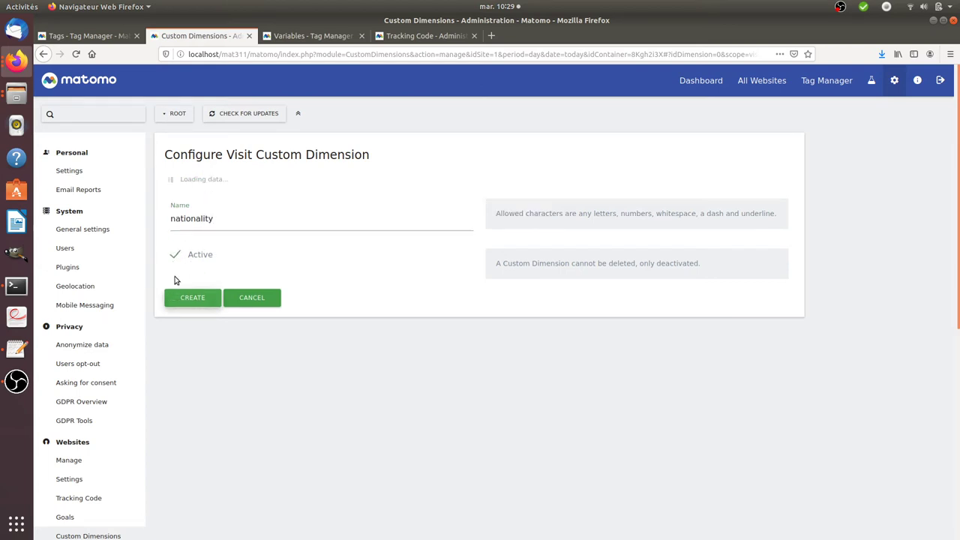
{"action": "scroll", "coordinate": [293, 346], "scroll_direction": "down", "scroll_amount": 1}
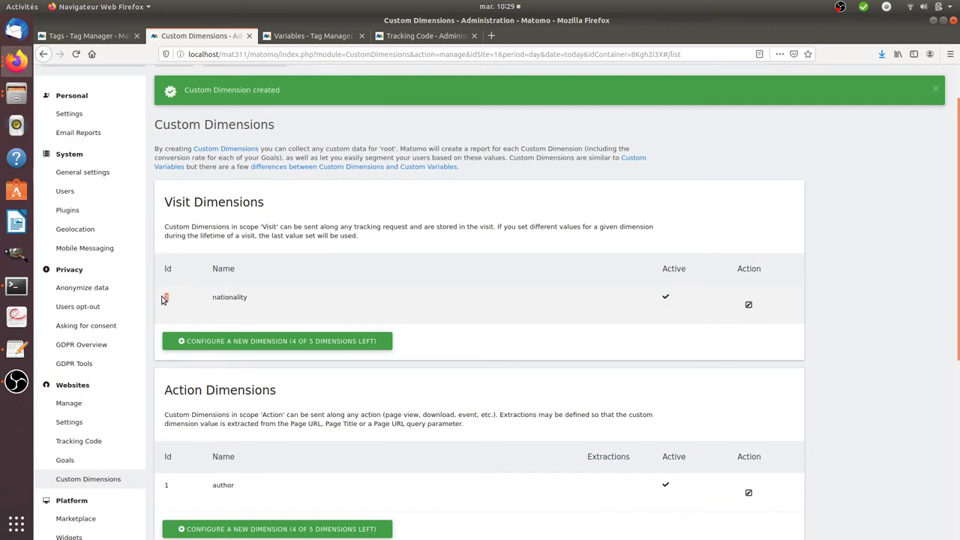
Add a custom dimension with index 2 and the nationality variable as value to the Matomo Configuration variable, and save it.
{"action": "left_click", "coordinate": [116, 39]}
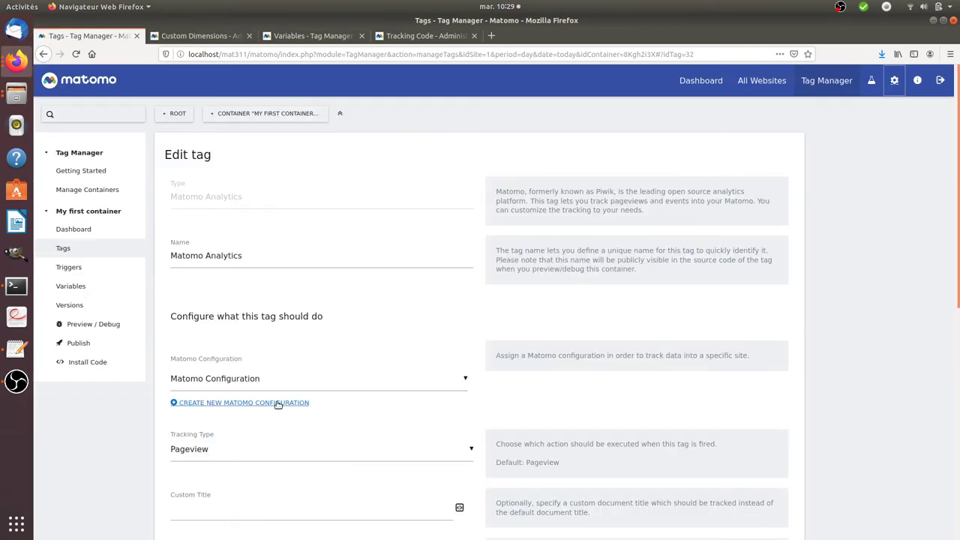
{"action": "left_click", "coordinate": [291, 36]}
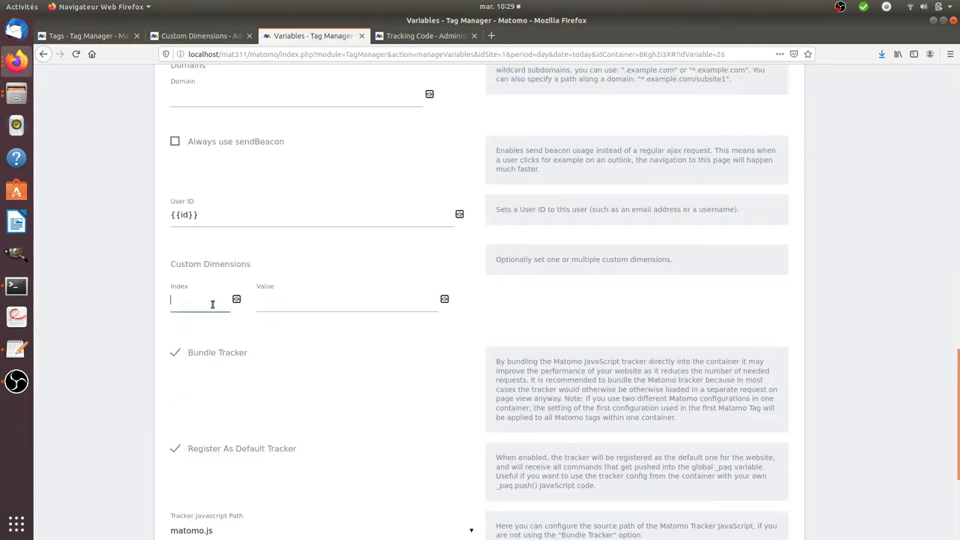
{"action": "type", "text": "2"}
{"action": "left_click", "coordinate": [403, 312]}
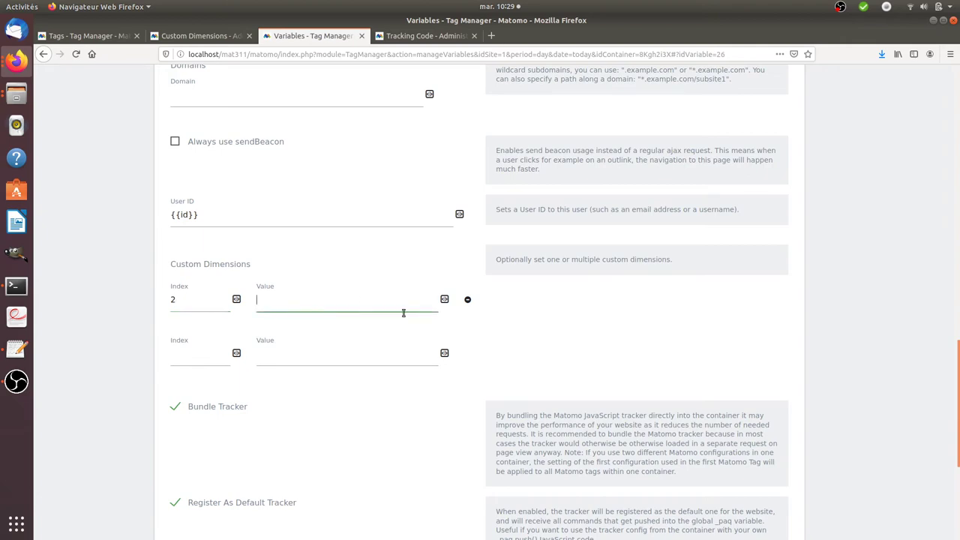
{"action": "left_click", "coordinate": [445, 299]}
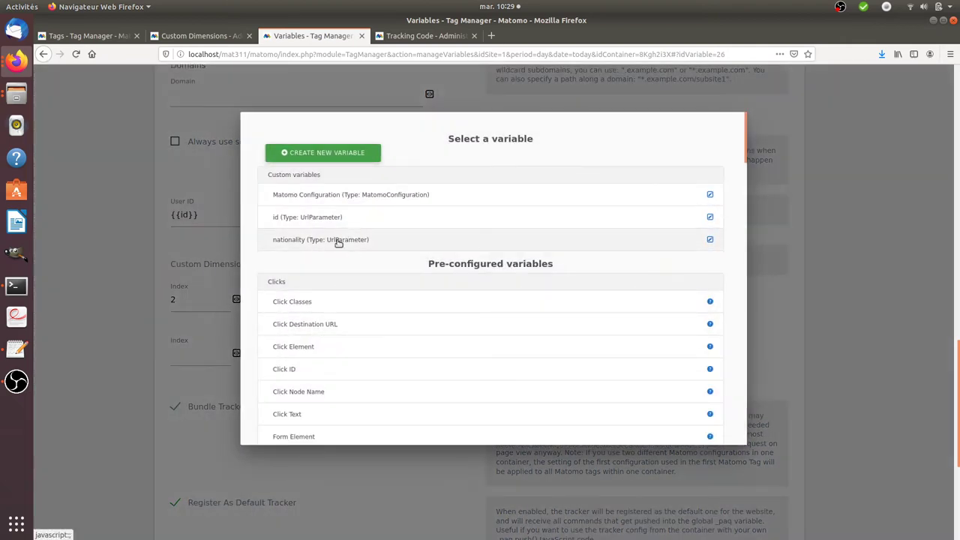
{"action": "left_click", "coordinate": [324, 242]}
{"action": "scroll", "coordinate": [236, 387], "scroll_direction": "down", "scroll_amount": 5}
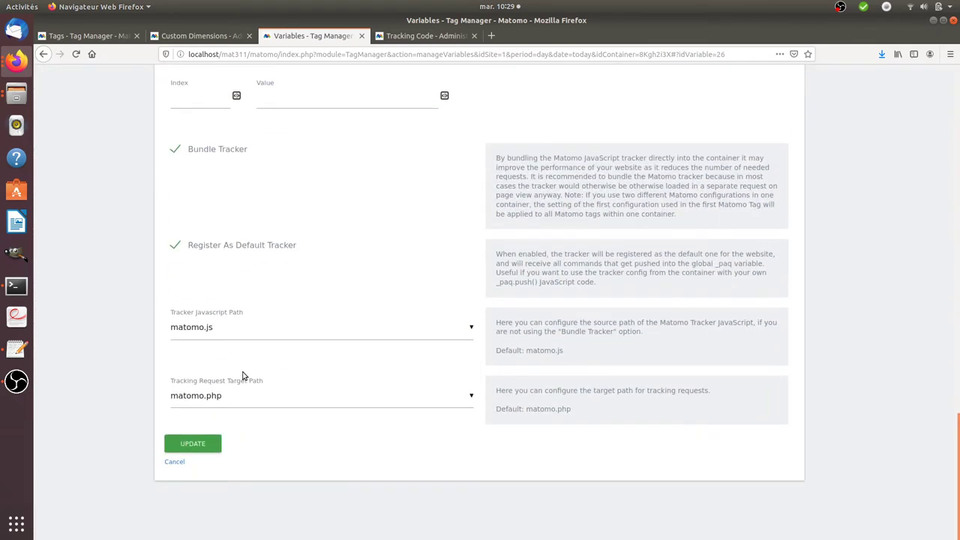
{"action": "left_click", "coordinate": [193, 445]}
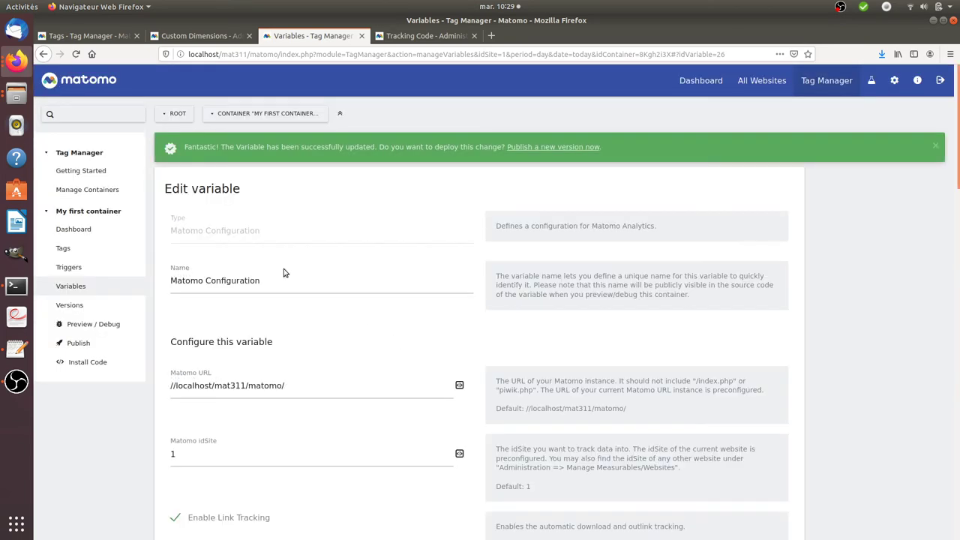
Save the Matomo Configuration variable again and review its User ID and custom dimension settings.
{"action": "scroll", "coordinate": [523, 378], "scroll_direction": "down", "scroll_amount": 15}
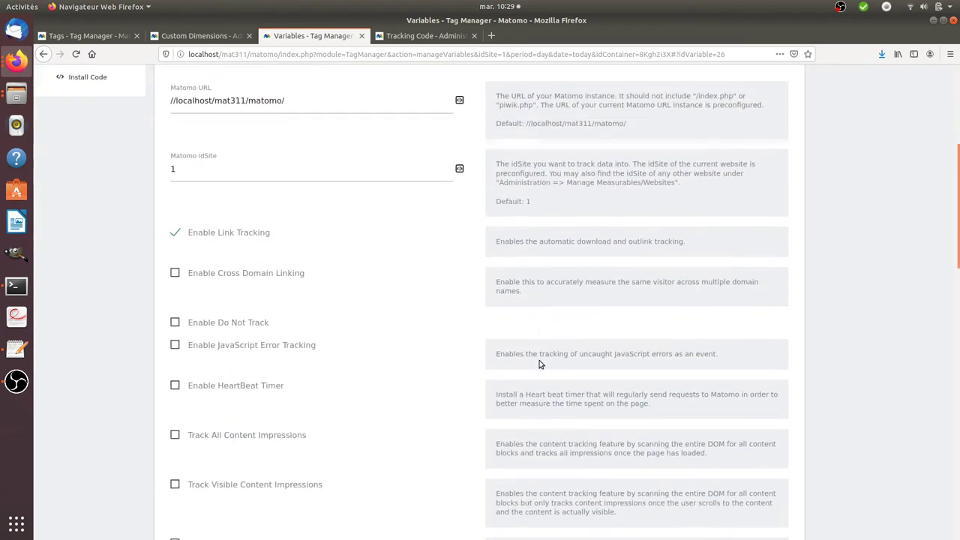
{"action": "scroll", "coordinate": [523, 360], "scroll_direction": "down", "scroll_amount": 16}
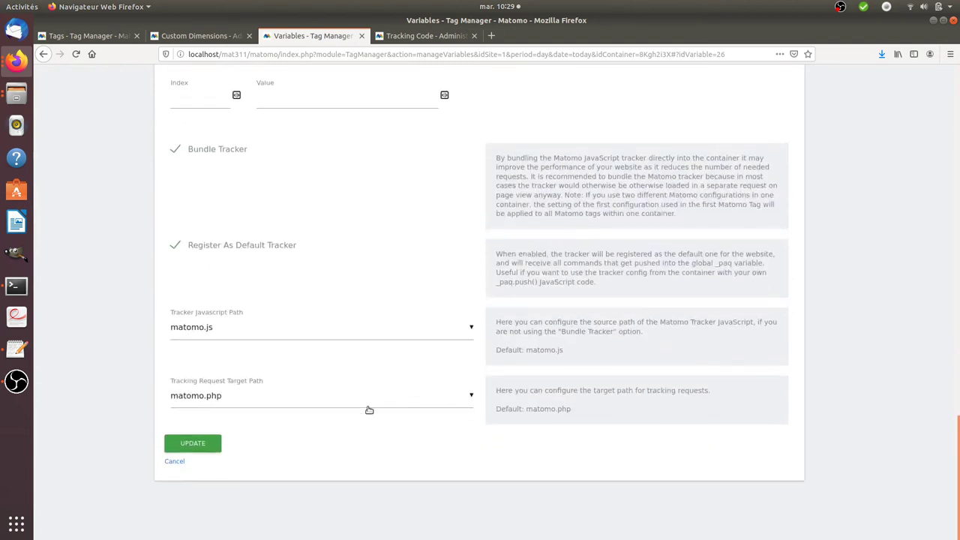
{"action": "left_click", "coordinate": [197, 444]}
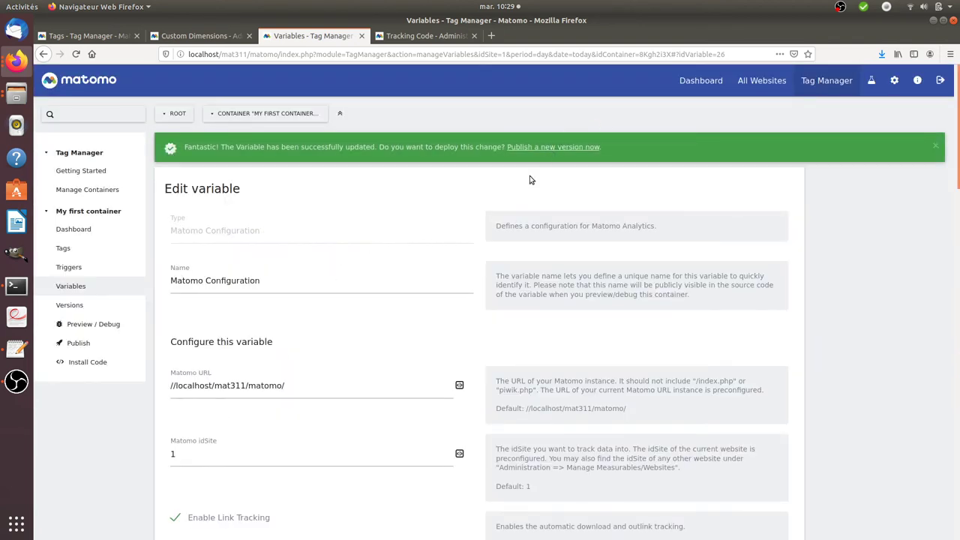
{"action": "scroll", "coordinate": [394, 277], "scroll_direction": "down", "scroll_amount": 19}
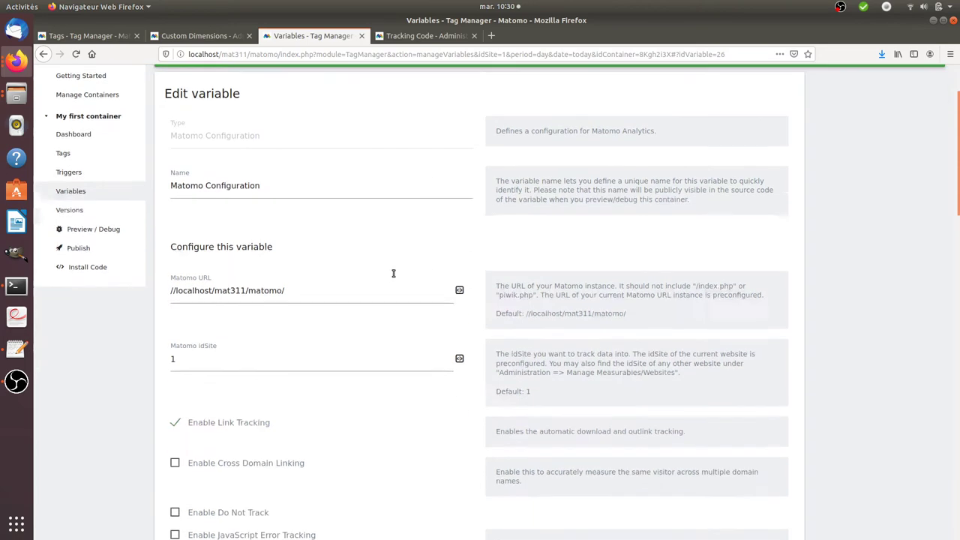
{"action": "scroll", "coordinate": [396, 281], "scroll_direction": "down", "scroll_amount": 13}
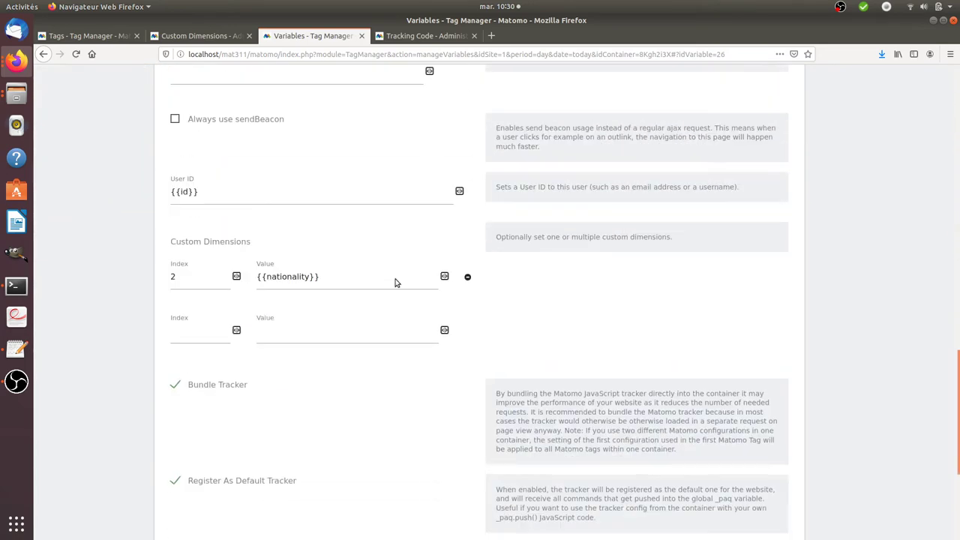
{"action": "scroll", "coordinate": [383, 259], "scroll_direction": "up", "scroll_amount": 20}
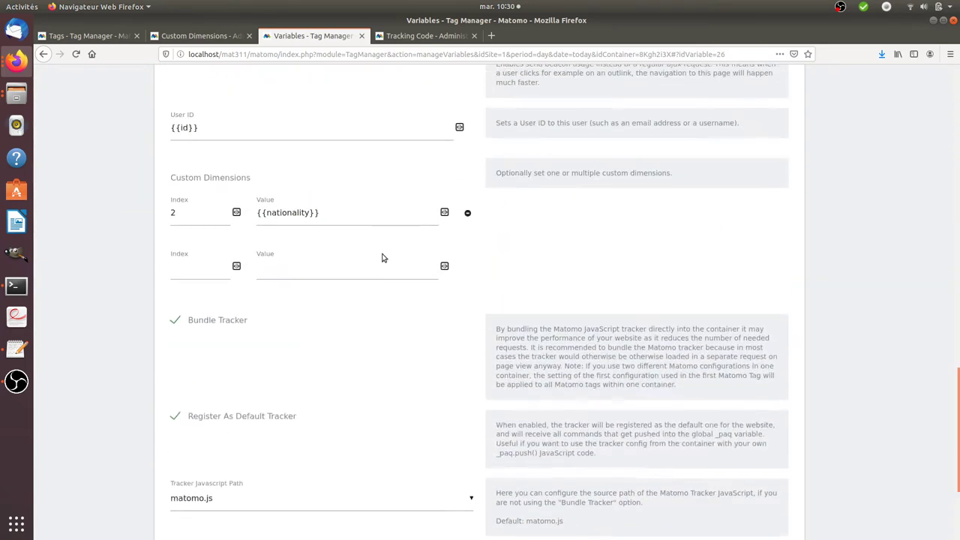
{"action": "scroll", "coordinate": [384, 238], "scroll_direction": "up", "scroll_amount": 4}
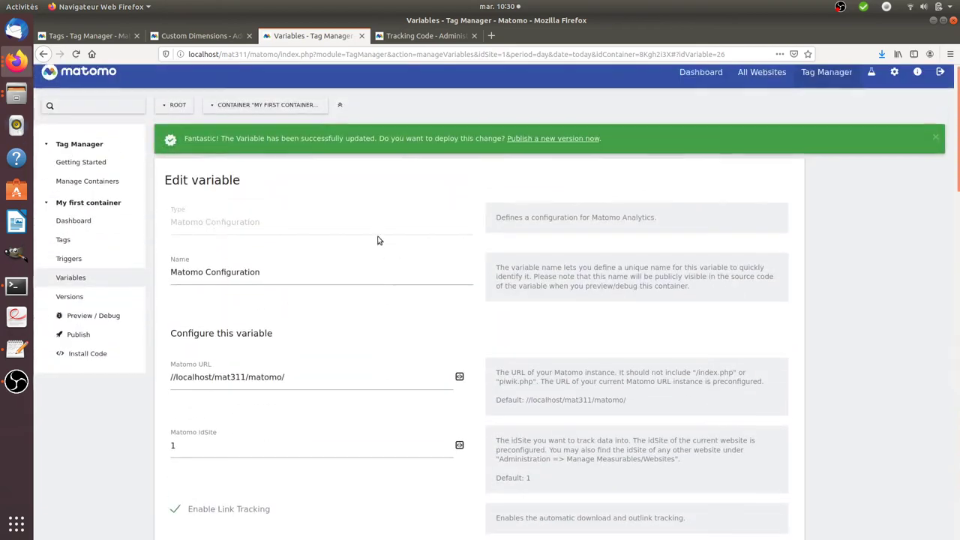
Open the container's Pageview trigger for editing and rename it as "Pageview with id and nationality parameters".
{"action": "left_click", "coordinate": [105, 261]}
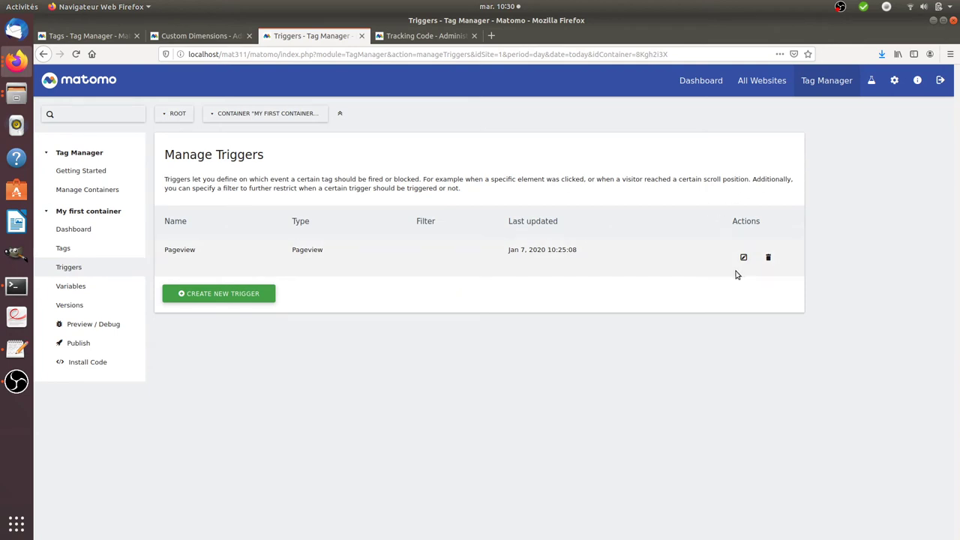
{"action": "left_click", "coordinate": [744, 259]}
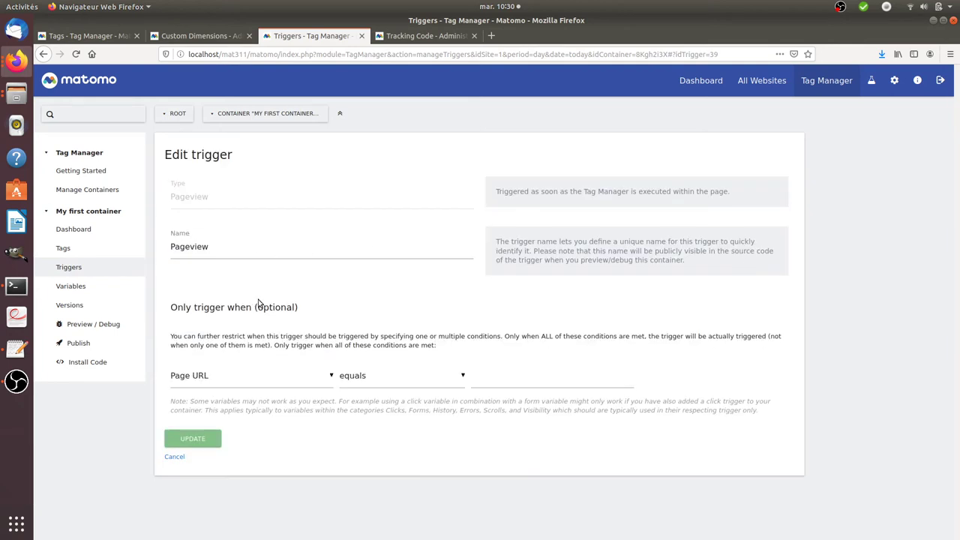
{"action": "left_click", "coordinate": [252, 246]}
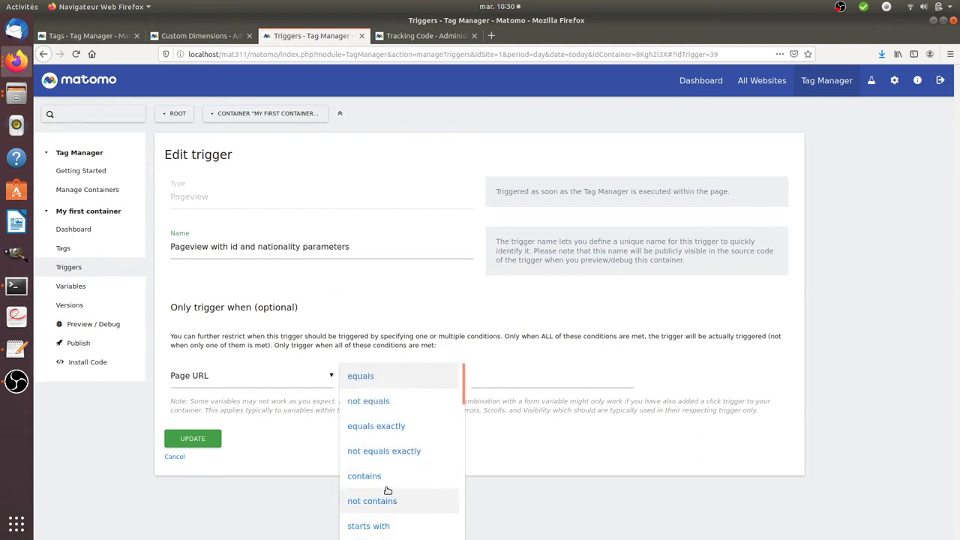
Set the comparison of the trigger's Page URL condition to "matches the regular expression".
{"action": "left_click", "coordinate": [383, 480]}
{"action": "left_click", "coordinate": [412, 378]}
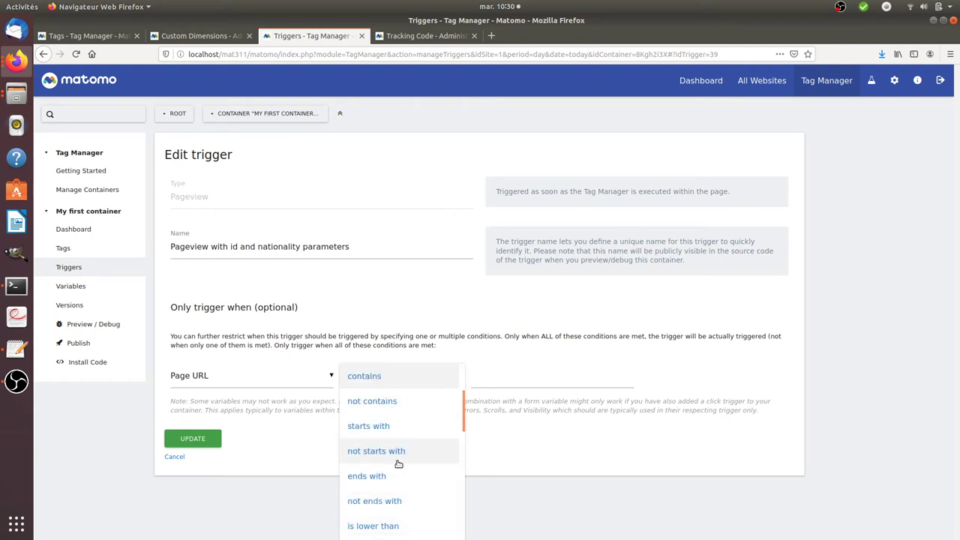
{"action": "scroll", "coordinate": [402, 456], "scroll_direction": "down", "scroll_amount": 4}
{"action": "scroll", "coordinate": [414, 461], "scroll_direction": "down", "scroll_amount": 3}
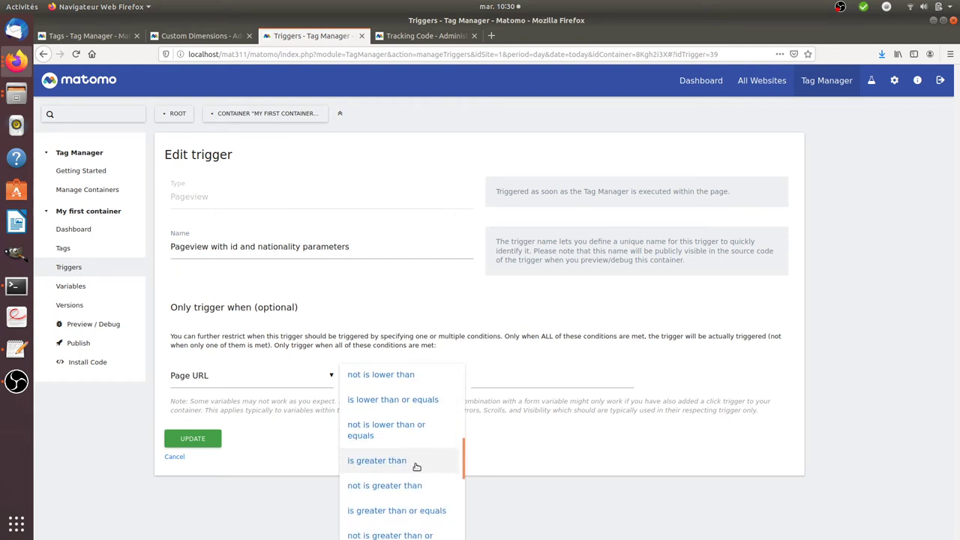
{"action": "scroll", "coordinate": [398, 481], "scroll_direction": "up", "scroll_amount": 1}
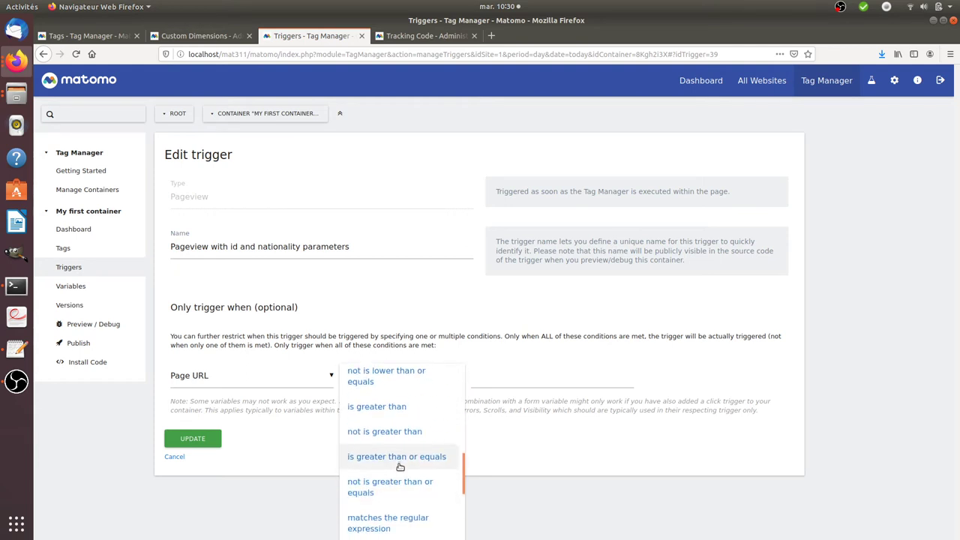
{"action": "scroll", "coordinate": [398, 457], "scroll_direction": "down", "scroll_amount": 4}
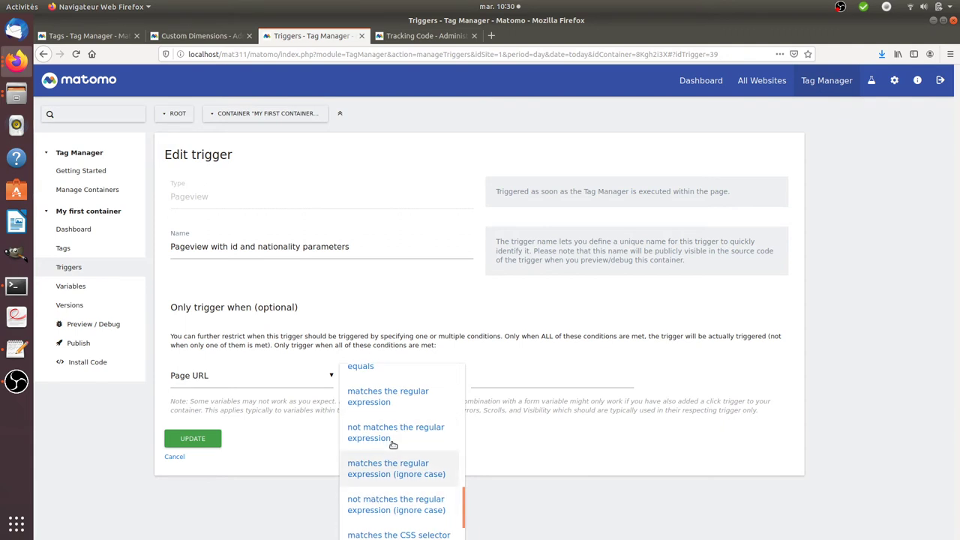
{"action": "scroll", "coordinate": [379, 431], "scroll_direction": "up", "scroll_amount": 1}
{"action": "scroll", "coordinate": [379, 431], "scroll_direction": "up", "scroll_amount": 1}
{"action": "left_click", "coordinate": [381, 430]}
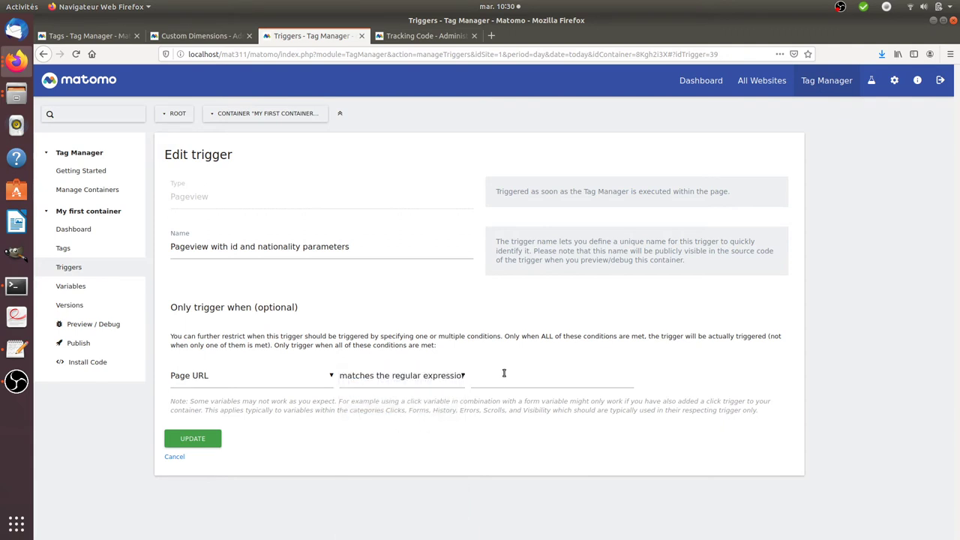
Set the pattern of the trigger's Page URL condition to id|nationality, update the trigger and view the container's tags.
{"action": "left_click", "coordinate": [504, 373]}
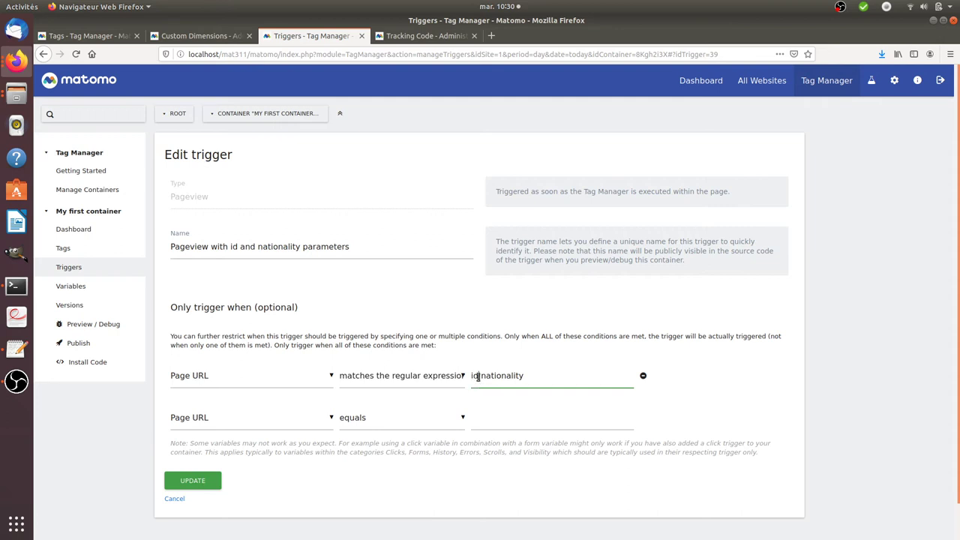
{"action": "left_click_drag", "start_coordinate": [531, 377], "coordinate": [490, 373]}
{"action": "left_click", "coordinate": [165, 485]}
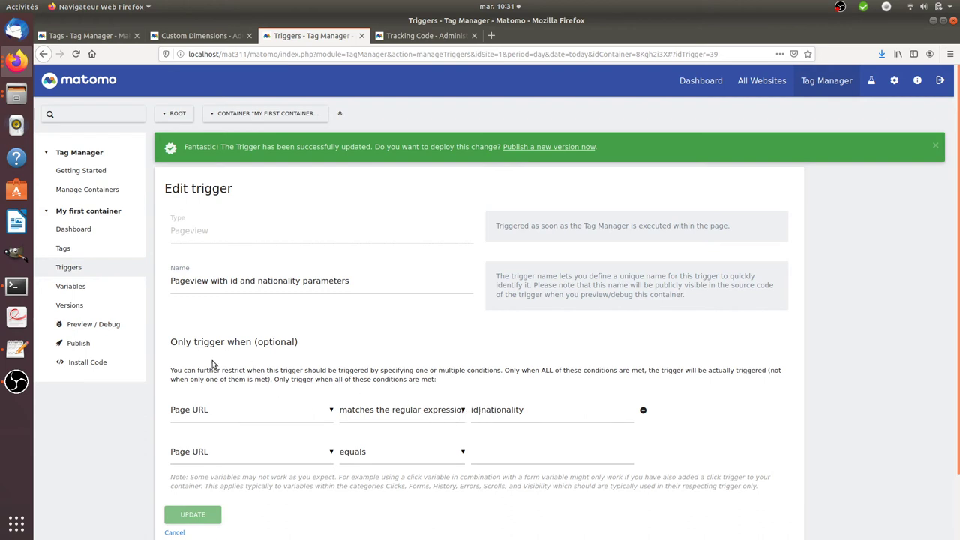
{"action": "left_click", "coordinate": [94, 248]}
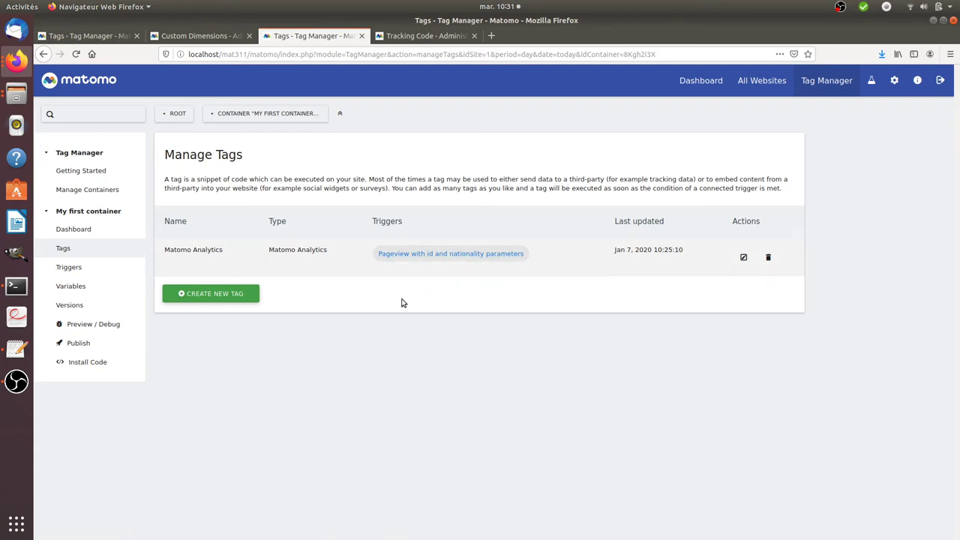
Switch to the text editor and select the WordPress test URL containing the id and nationality parameters.
{"action": "left_click", "coordinate": [214, 39]}
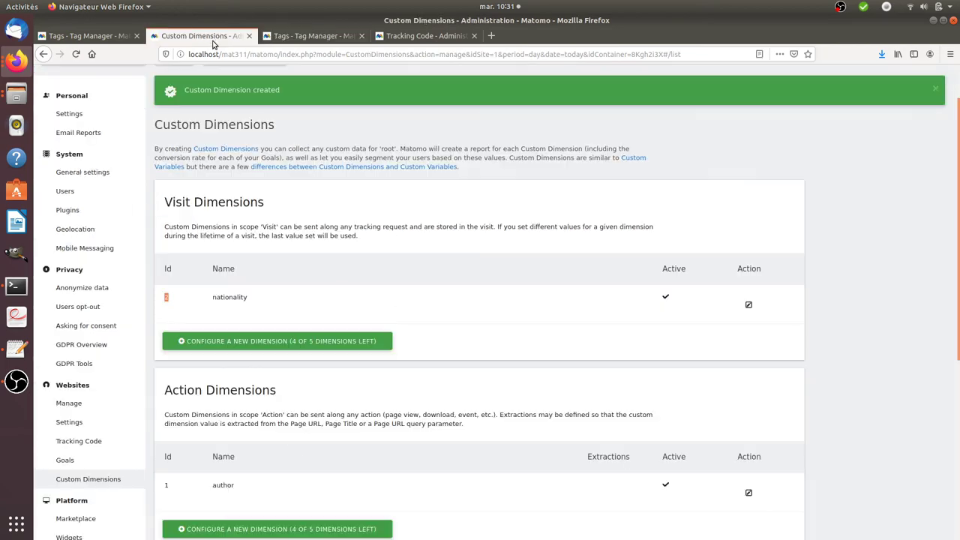
{"action": "left_click", "coordinate": [409, 35]}
{"action": "scroll", "coordinate": [440, 212], "scroll_direction": "up", "scroll_amount": 10}
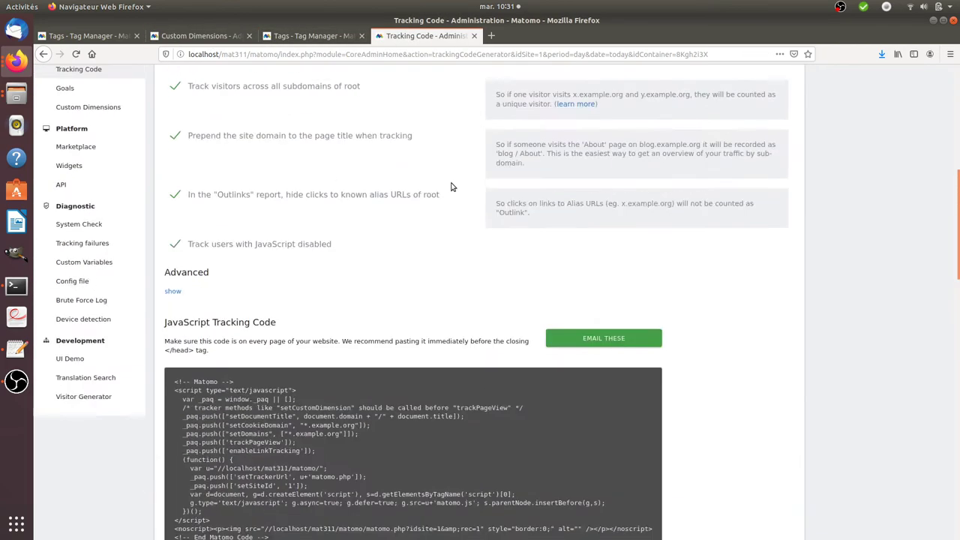
{"action": "left_click", "coordinate": [491, 36]}
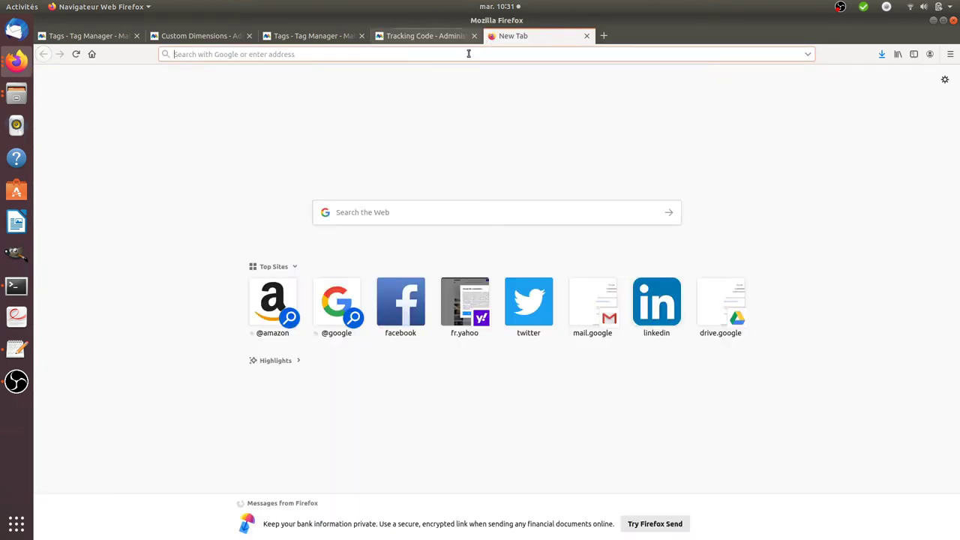
{"action": "left_click", "coordinate": [18, 351]}
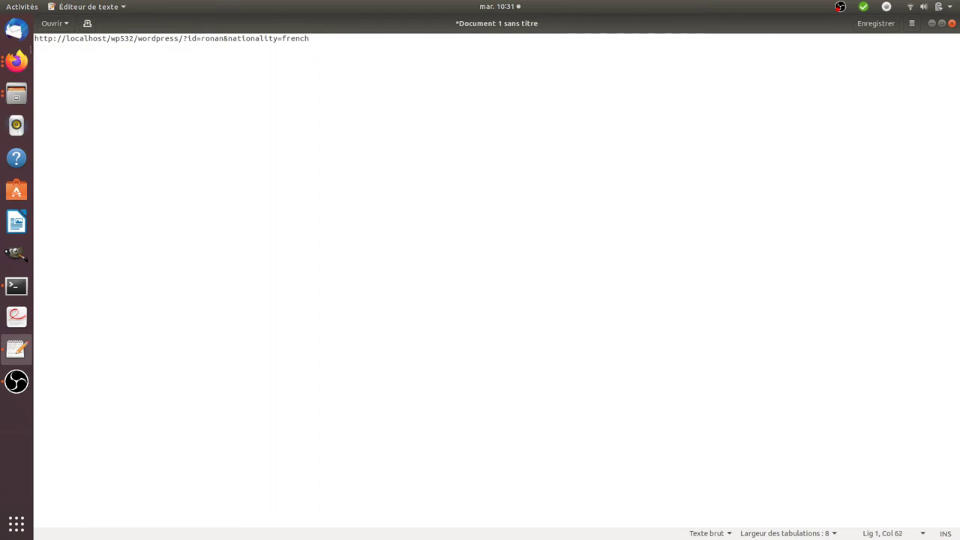
{"action": "key", "text": "ctrl+a"}
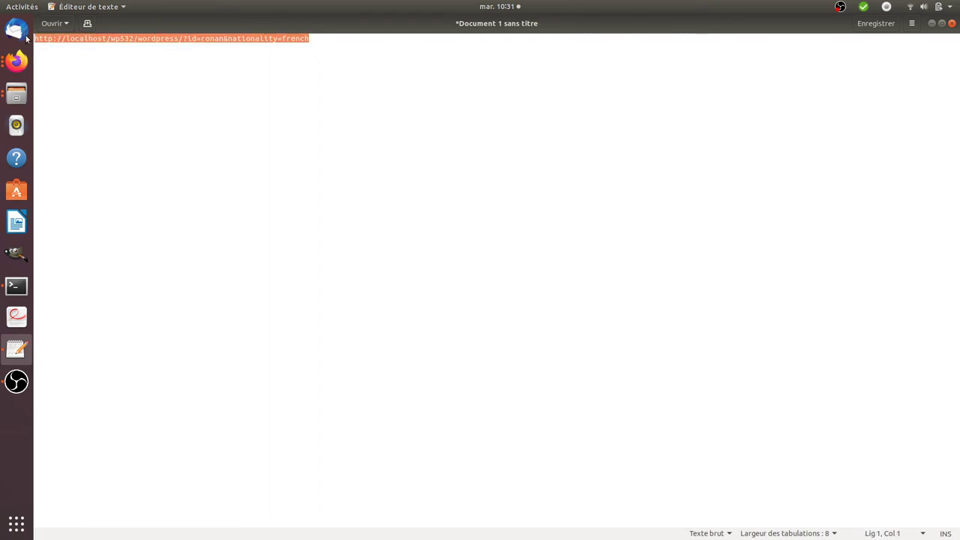
Switch to the browser window holding the WordPress site and open Matomo's Tag Manager there.
{"action": "left_click", "coordinate": [23, 64]}
{"action": "left_click", "coordinate": [124, 137]}
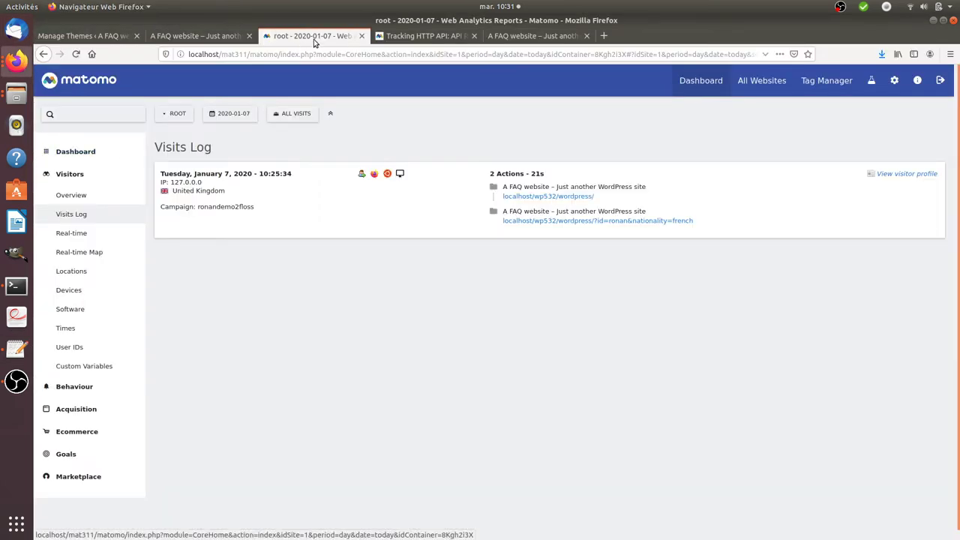
{"action": "left_click", "coordinate": [431, 37]}
{"action": "left_click", "coordinate": [196, 36]}
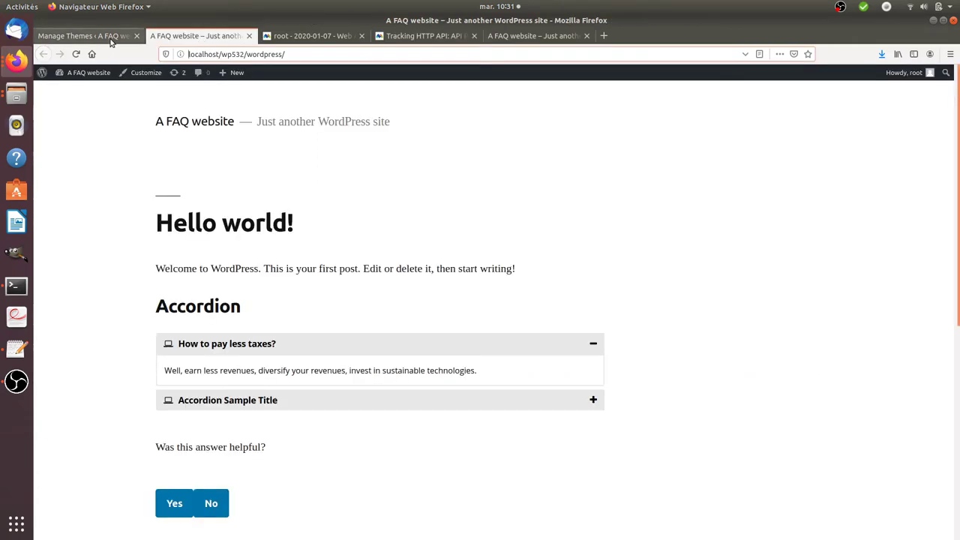
{"action": "left_click", "coordinate": [431, 36]}
{"action": "left_click", "coordinate": [535, 36]}
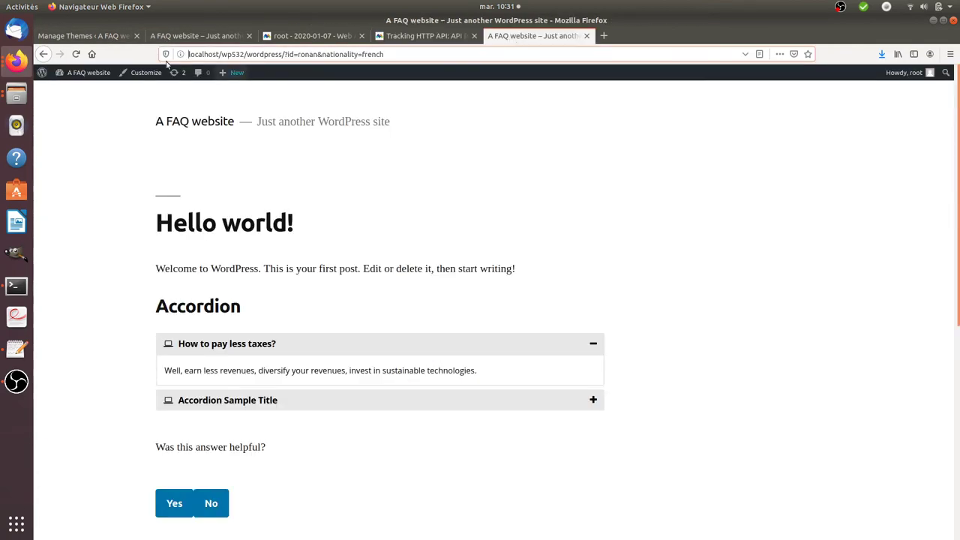
{"action": "left_click", "coordinate": [83, 36]}
{"action": "left_click", "coordinate": [204, 42]}
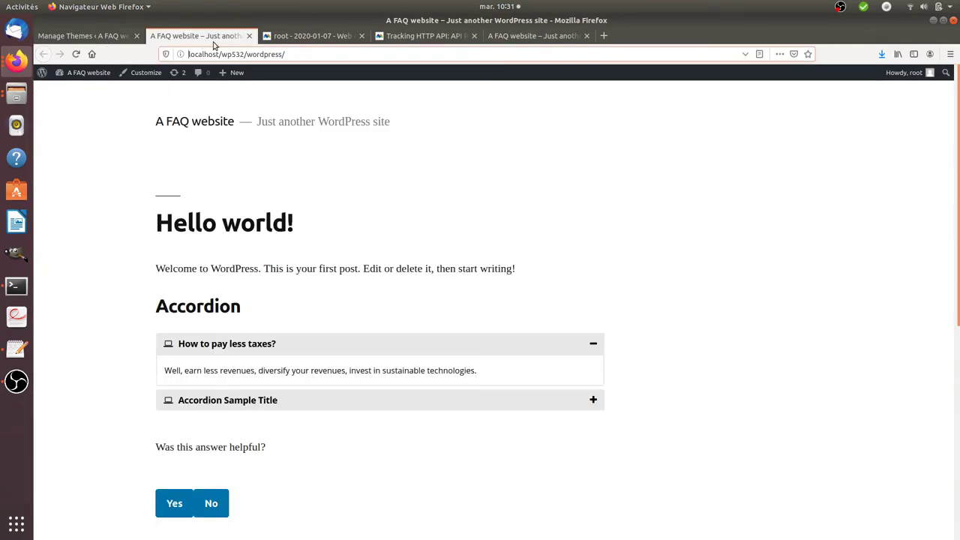
{"action": "left_click", "coordinate": [274, 41]}
{"action": "left_click", "coordinate": [818, 81]}
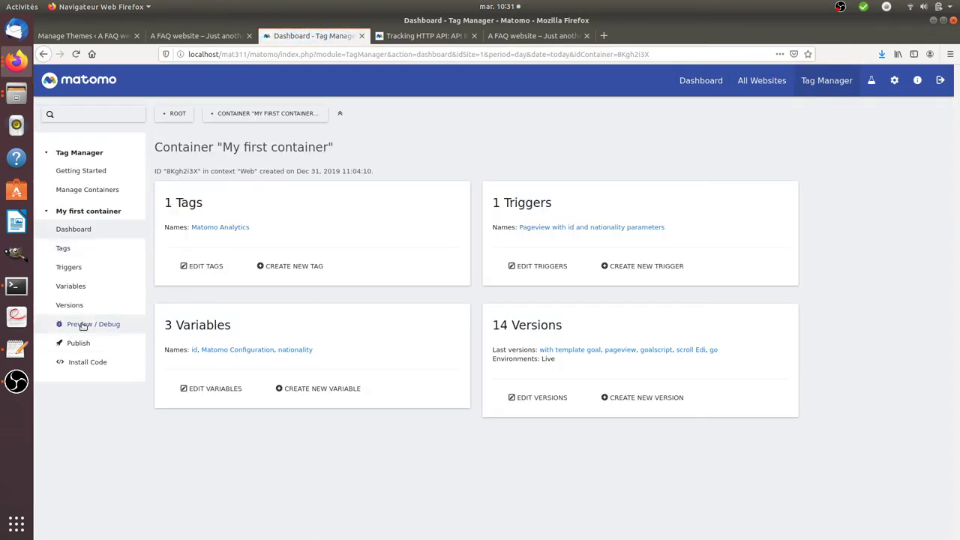
Create a new container version named "with ids" and publish it to the Live environment.
{"action": "left_click", "coordinate": [80, 342]}
{"action": "left_click", "coordinate": [316, 164]}
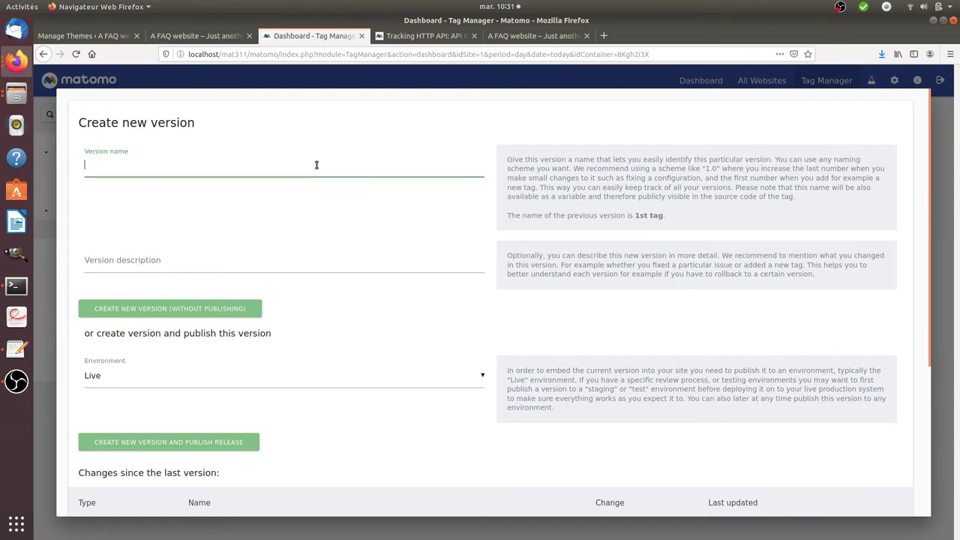
{"action": "type", "text": "with ids"}
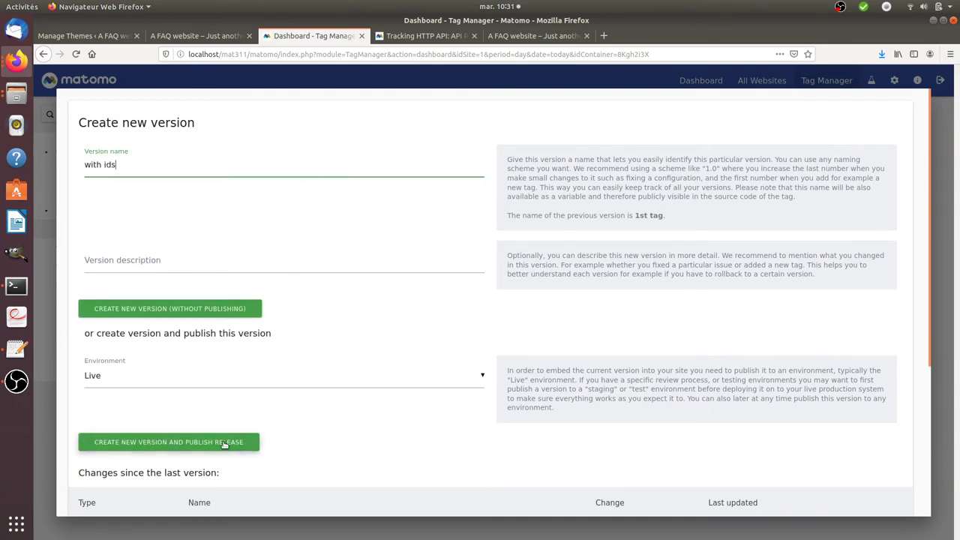
{"action": "left_click", "coordinate": [225, 442]}
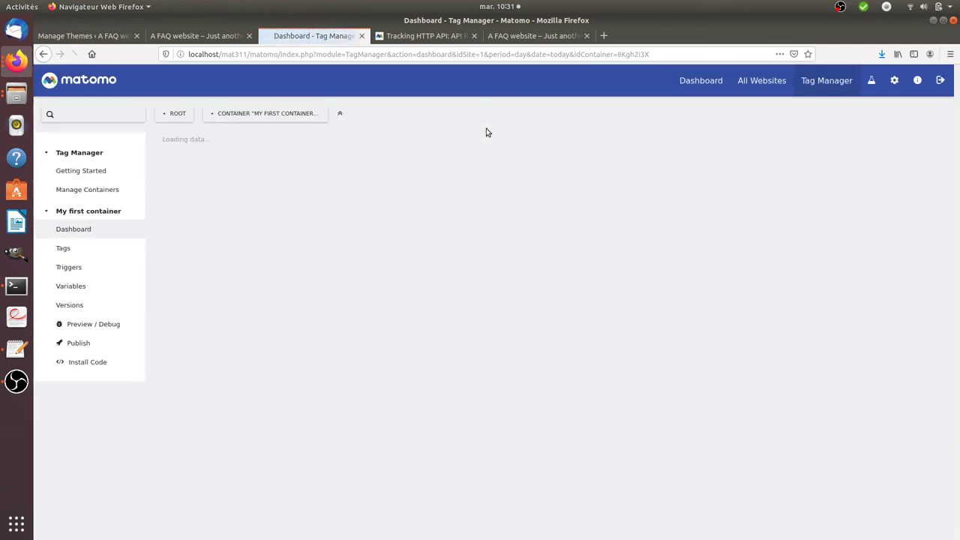
Load the WordPress page again with the id and nationality parameters in its URL.
{"action": "left_click", "coordinate": [528, 38]}
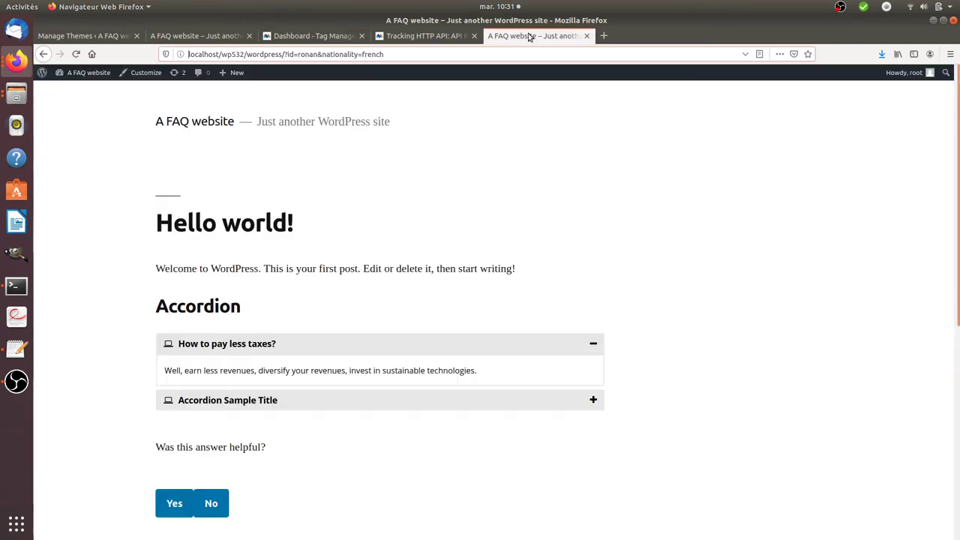
{"action": "left_click", "coordinate": [485, 55]}
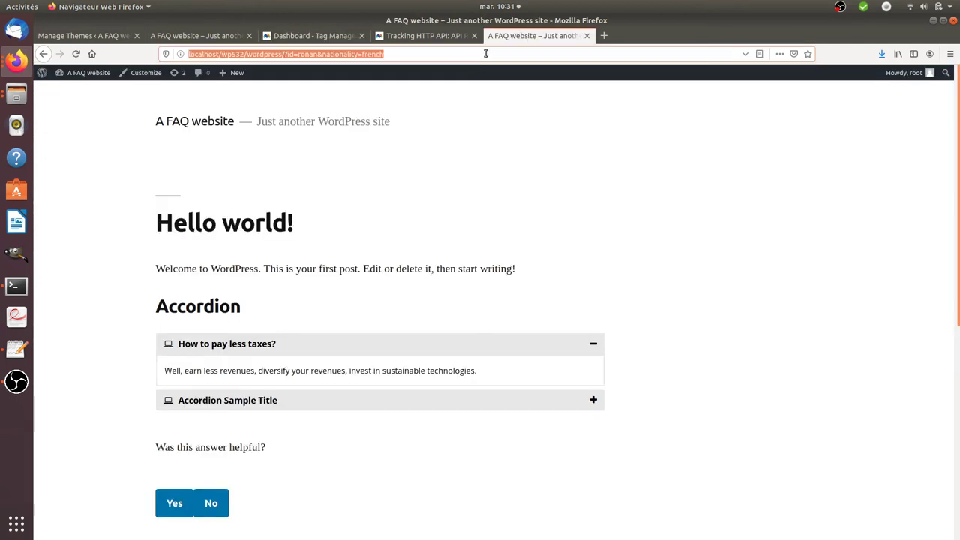
{"action": "key", "text": "Return"}
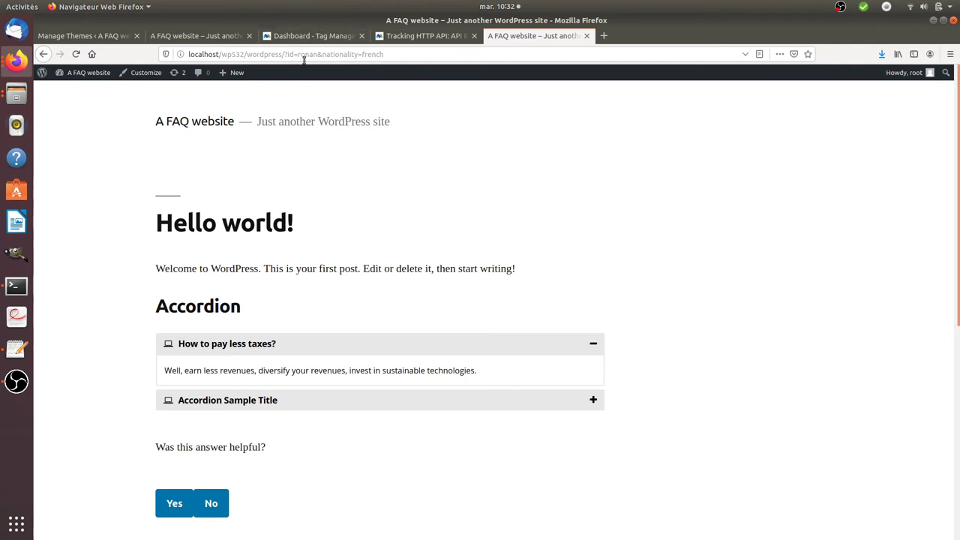
Open the Matomo dashboard in a new tab and check the Visits Log for the visitor's User ID and nationality.
{"action": "left_click", "coordinate": [332, 39]}
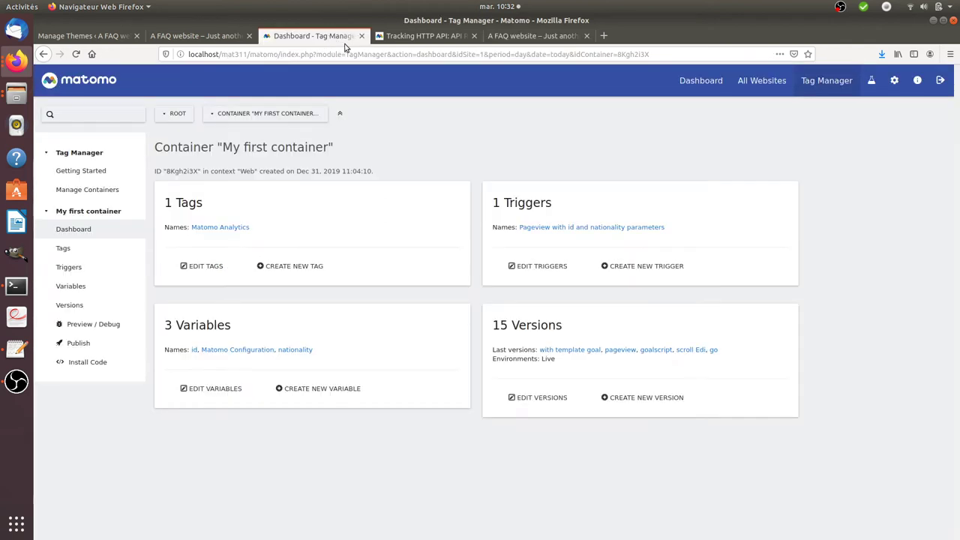
{"action": "right_click", "coordinate": [705, 93]}
{"action": "left_click", "coordinate": [707, 101]}
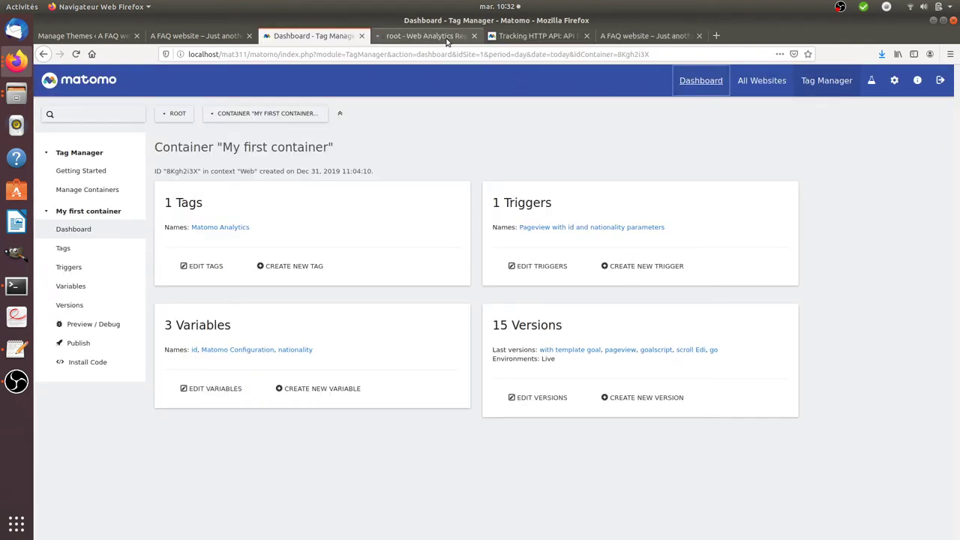
{"action": "left_click", "coordinate": [447, 39]}
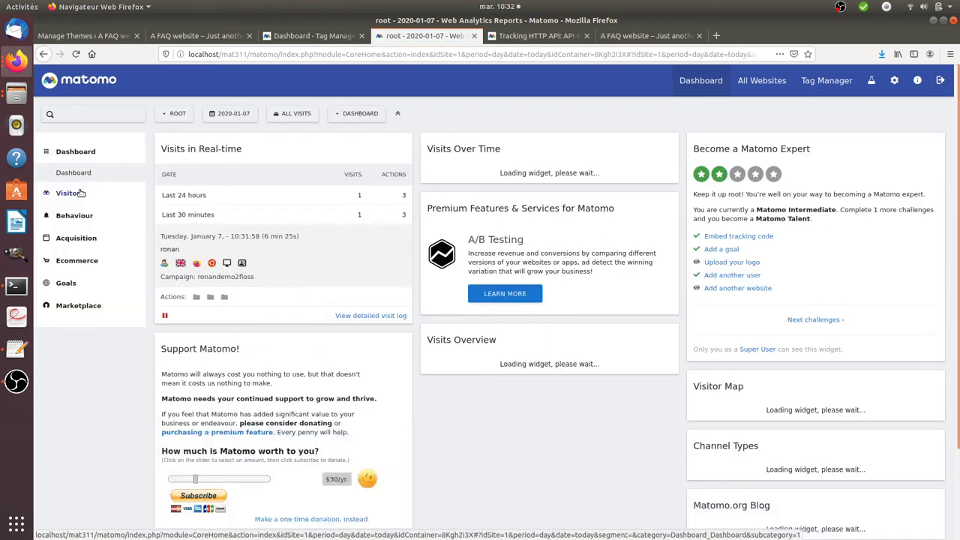
{"action": "left_click", "coordinate": [75, 193]}
{"action": "left_click", "coordinate": [78, 214]}
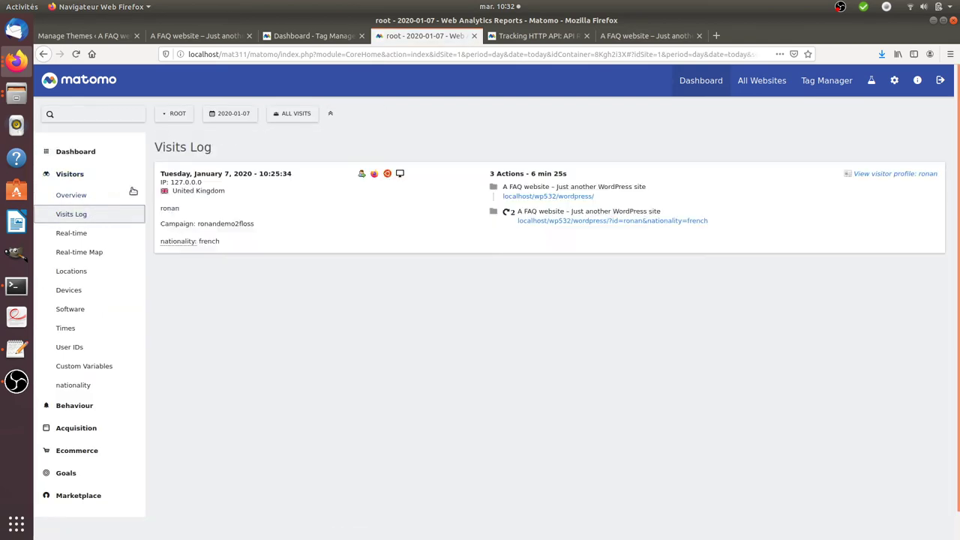
{"action": "left_click_drag", "start_coordinate": [188, 210], "coordinate": [160, 209]}
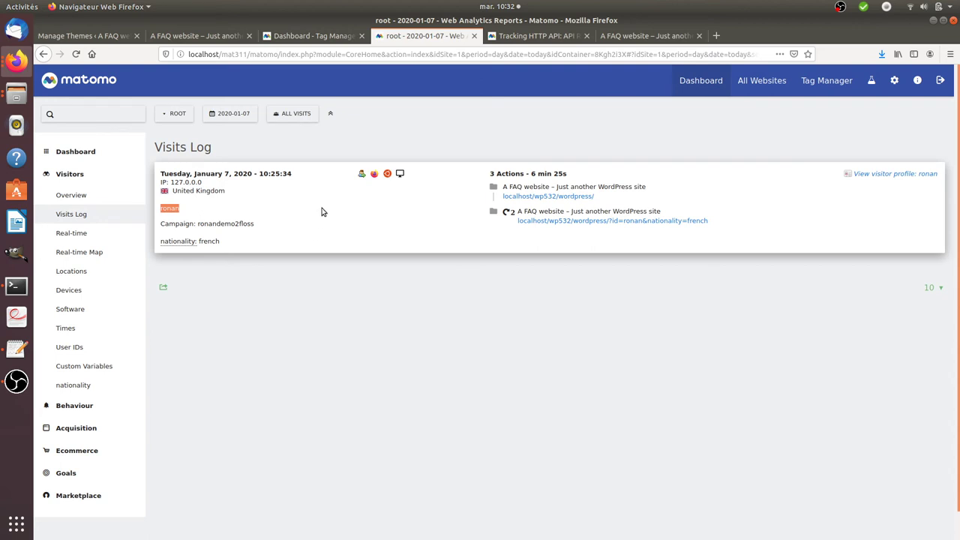
Visit the "Hello world!" post from the WordPress site's recent posts, without the id and nationality parameters.
{"action": "key", "text": "ctrl+Tab"}
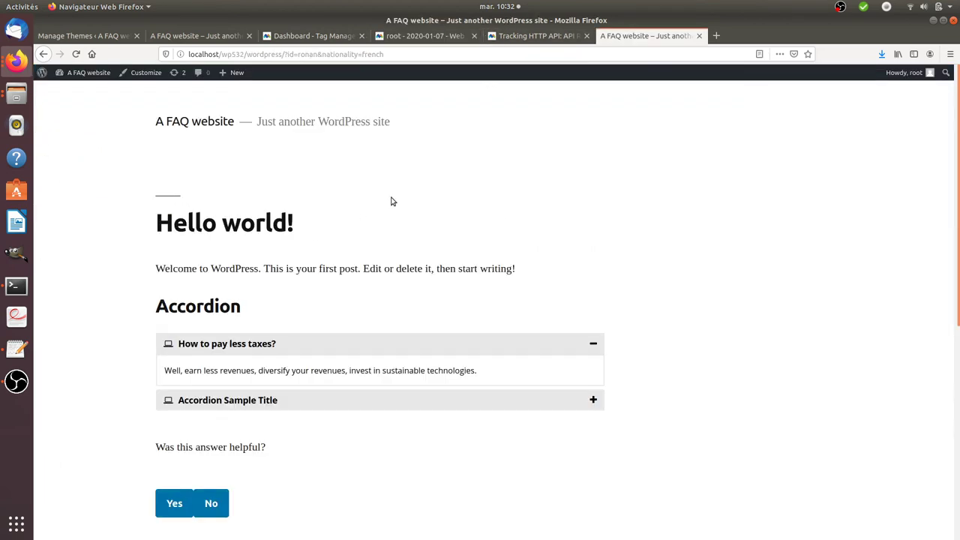
{"action": "scroll", "coordinate": [304, 298], "scroll_direction": "down", "scroll_amount": 8}
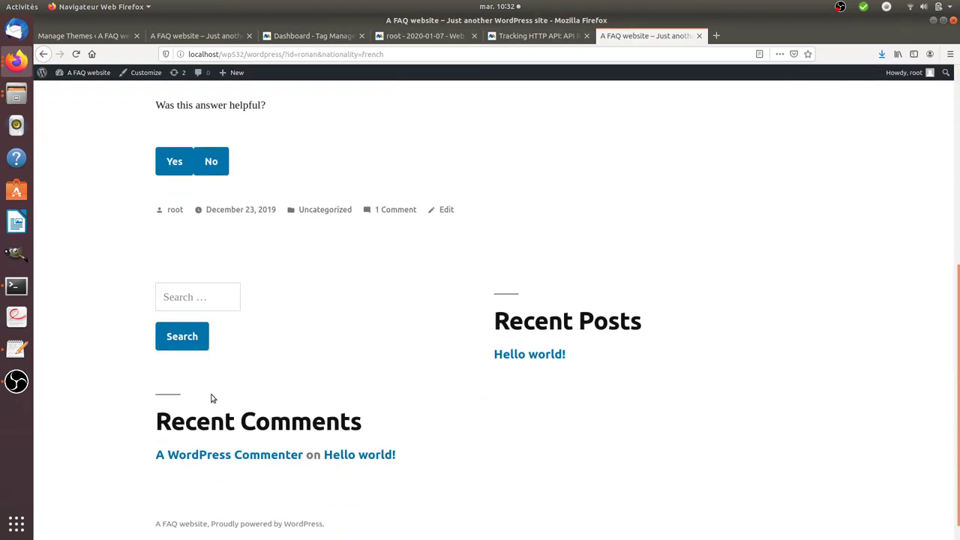
{"action": "left_click", "coordinate": [511, 356]}
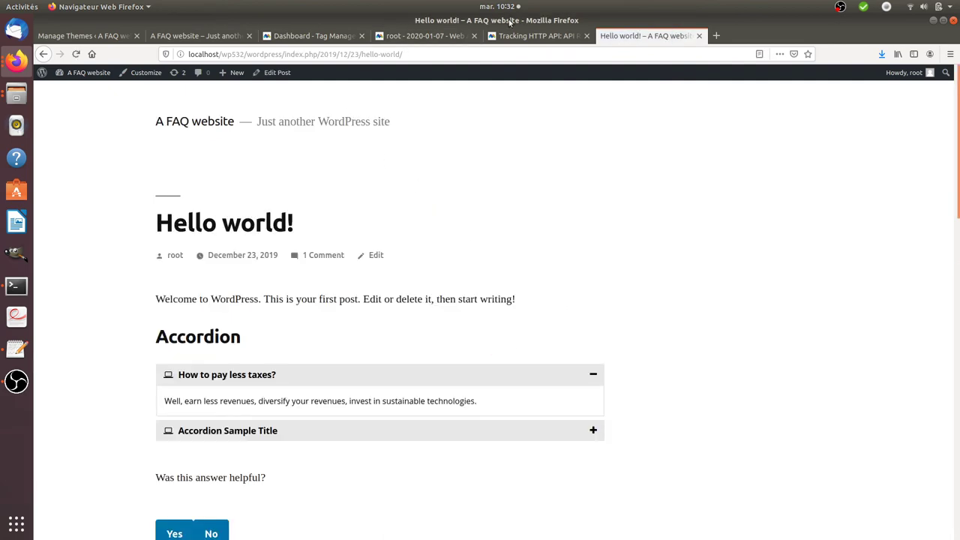
Reload the Visits Log and check whether the visit to the "Hello world!" post is recorded.
{"action": "left_click", "coordinate": [536, 35]}
{"action": "left_click", "coordinate": [375, 37]}
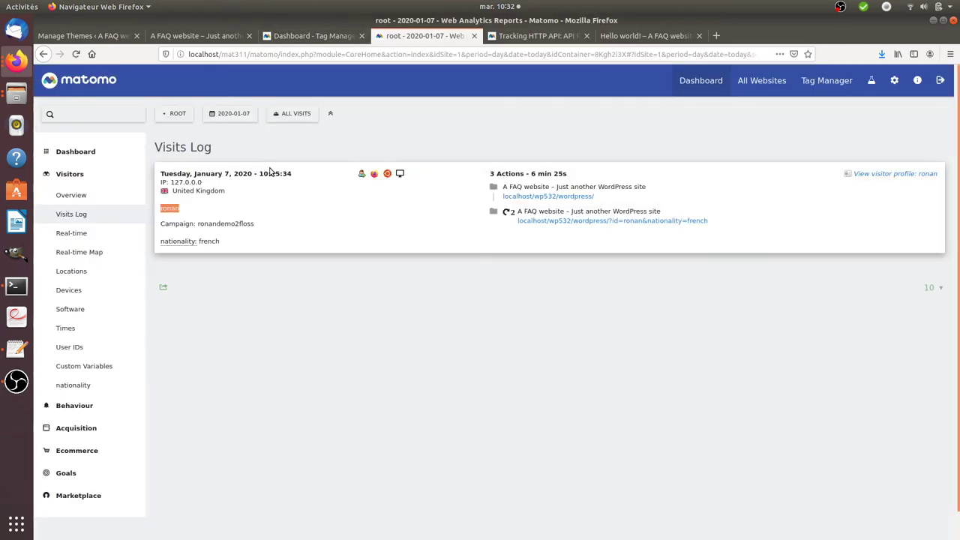
{"action": "key", "text": "F5"}
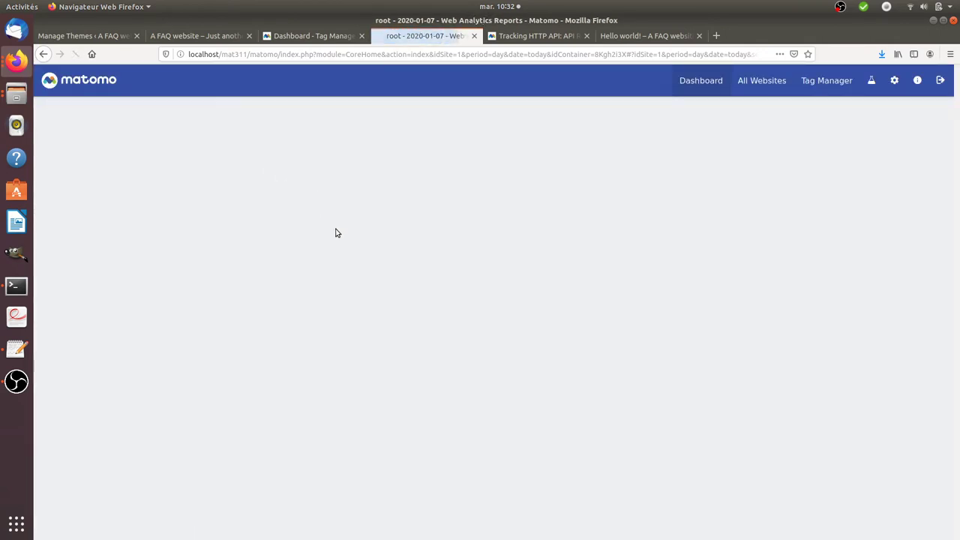
{"action": "triple_click", "coordinate": [512, 248]}
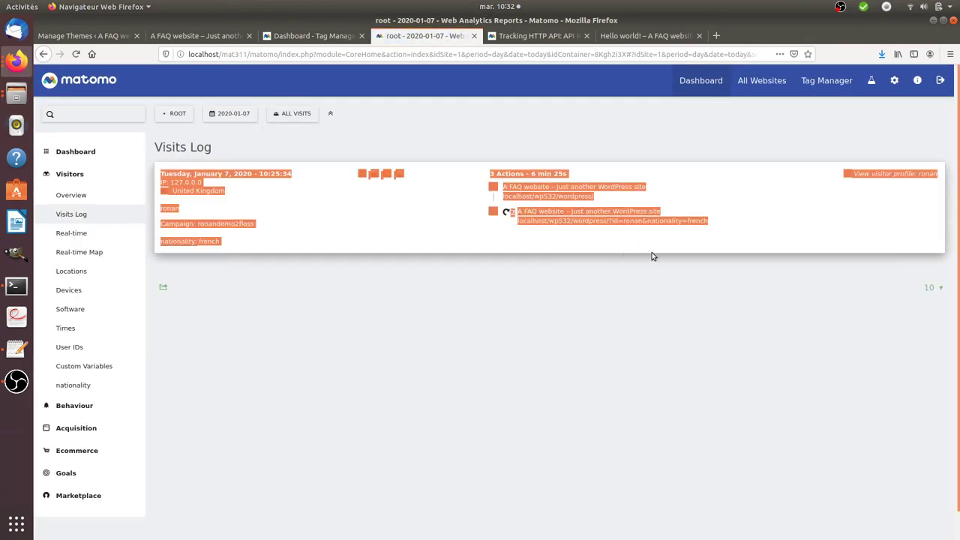
{"action": "left_click", "coordinate": [483, 93]}
{"action": "left_click", "coordinate": [630, 35]}
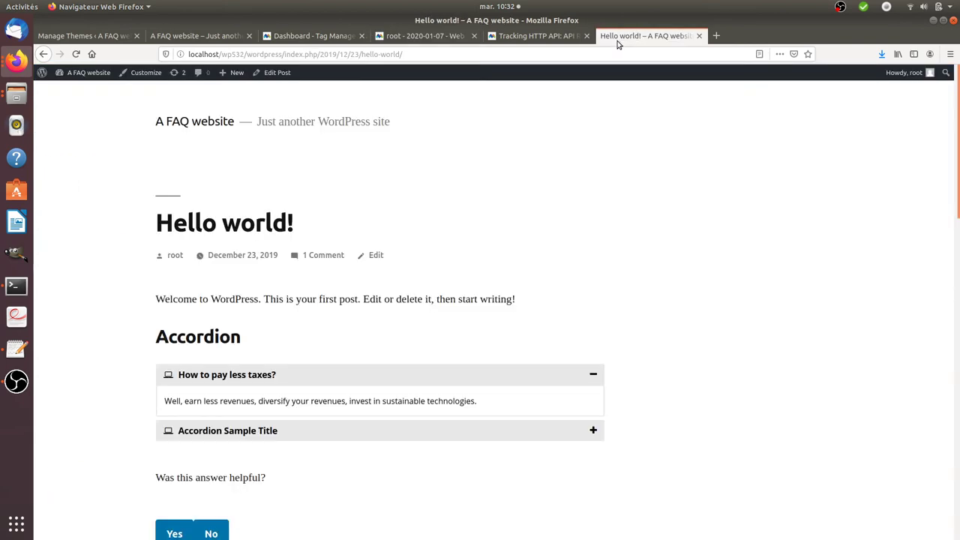
{"action": "left_click", "coordinate": [536, 35]}
Start a new Matomo Analytics tag in the "My first container" container, keeping the Pageview tracking type.
{"action": "left_click", "coordinate": [306, 30]}
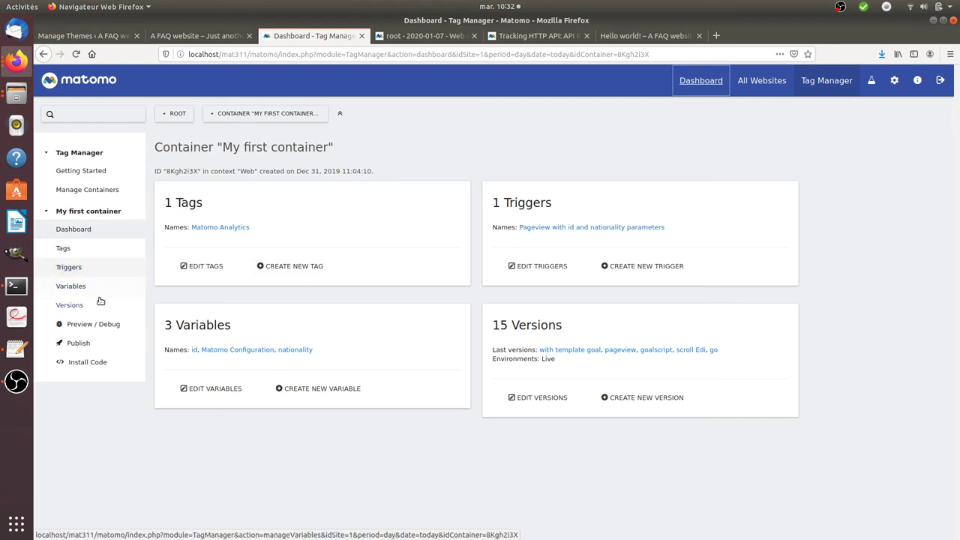
{"action": "left_click", "coordinate": [276, 272]}
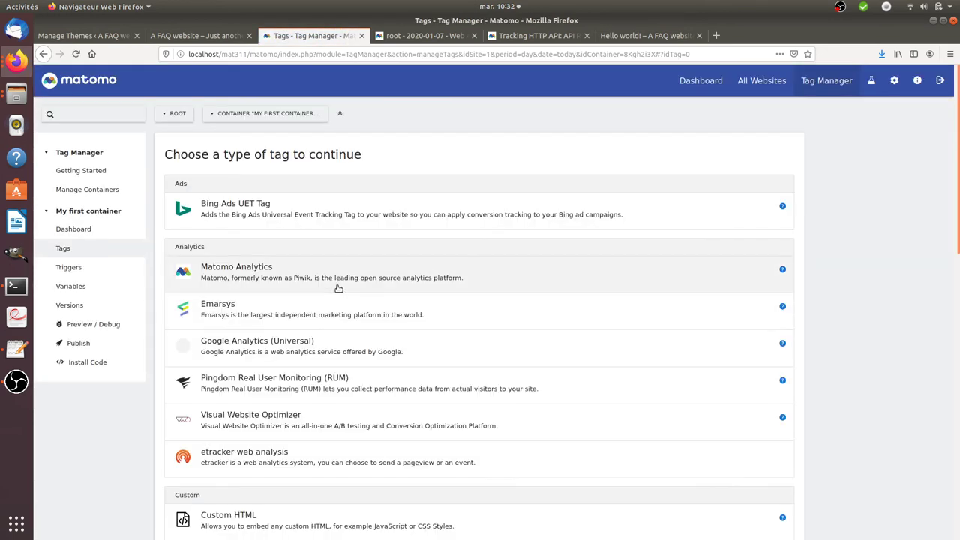
{"action": "left_click", "coordinate": [335, 285]}
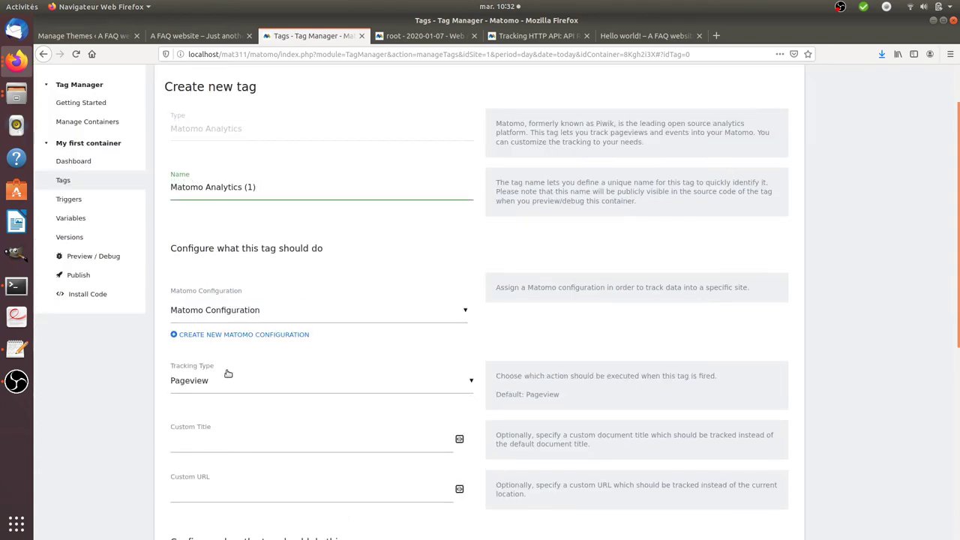
{"action": "scroll", "coordinate": [243, 373], "scroll_direction": "down", "scroll_amount": 3}
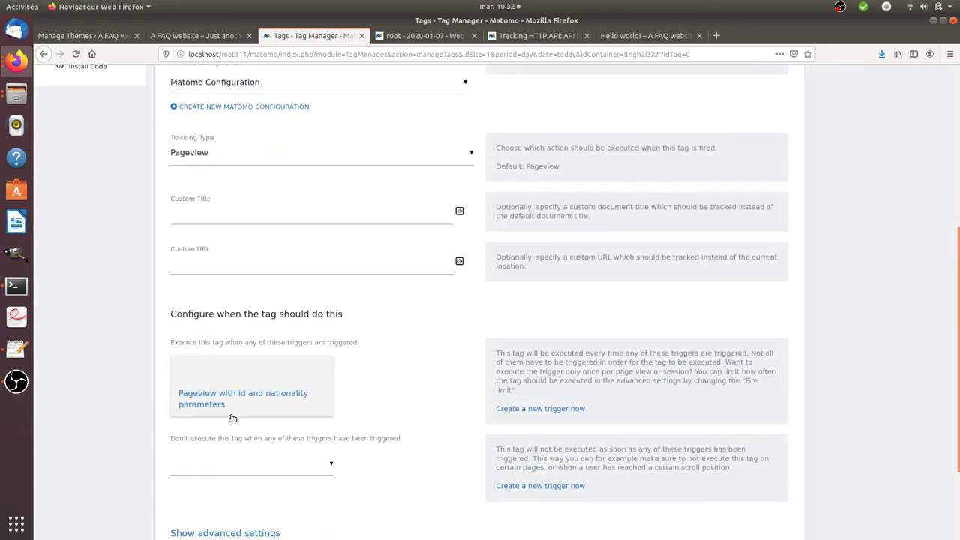
Add a new Pageview trigger to the tag with the condition Page URL not matches the regular expression id|nationality.
{"action": "left_click", "coordinate": [512, 408]}
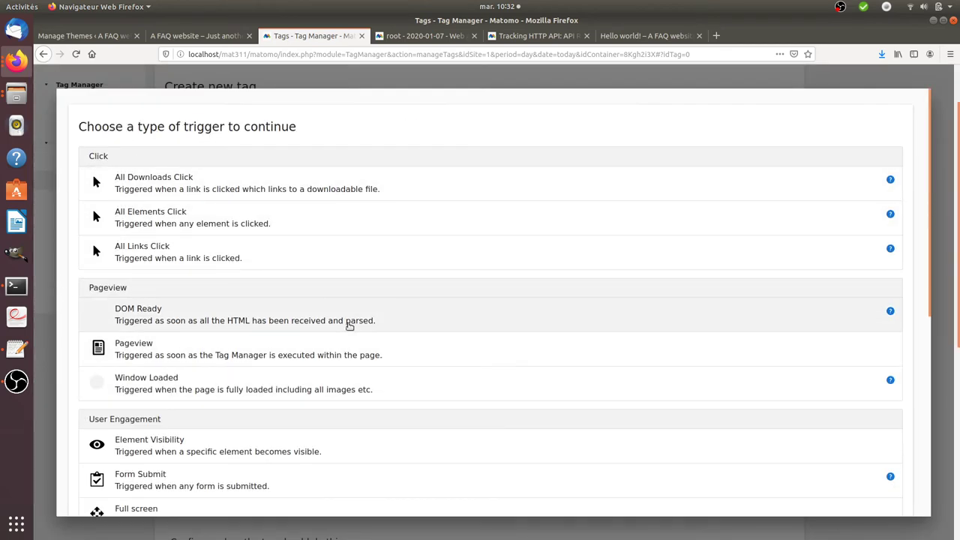
{"action": "scroll", "coordinate": [349, 323], "scroll_direction": "down", "scroll_amount": 2}
{"action": "left_click", "coordinate": [161, 212]}
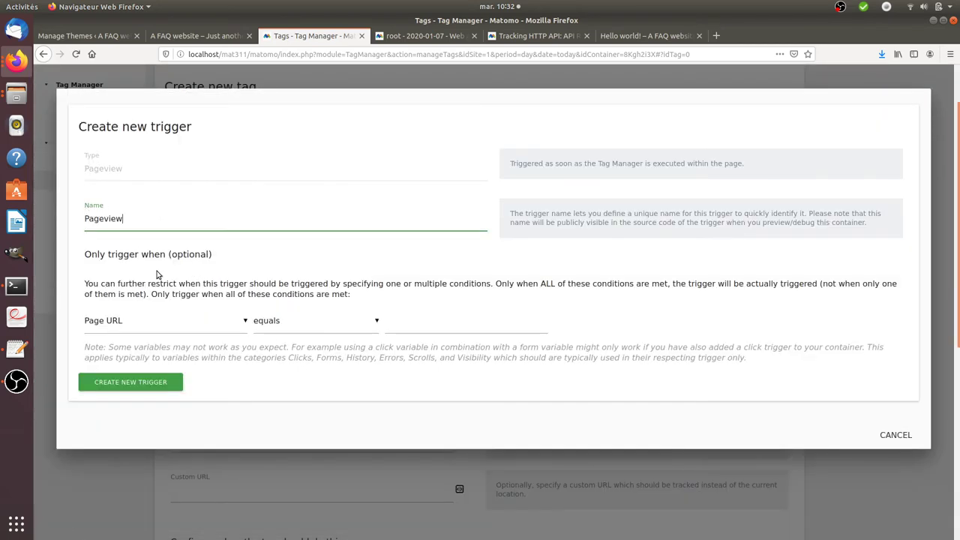
{"action": "left_click", "coordinate": [297, 329]}
{"action": "scroll", "coordinate": [313, 382], "scroll_direction": "down", "scroll_amount": 5}
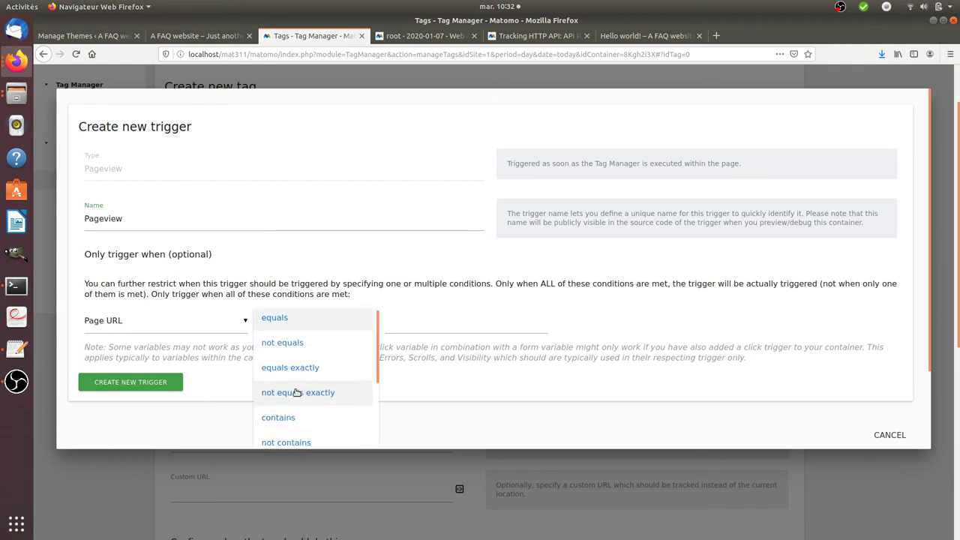
{"action": "scroll", "coordinate": [315, 383], "scroll_direction": "down", "scroll_amount": 3}
{"action": "scroll", "coordinate": [309, 392], "scroll_direction": "up", "scroll_amount": 2}
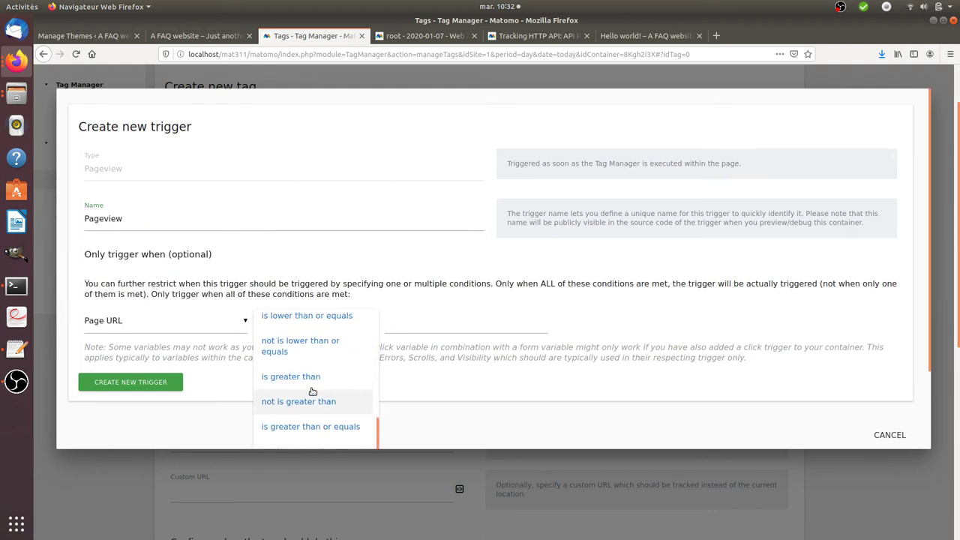
{"action": "scroll", "coordinate": [312, 387], "scroll_direction": "up", "scroll_amount": 5}
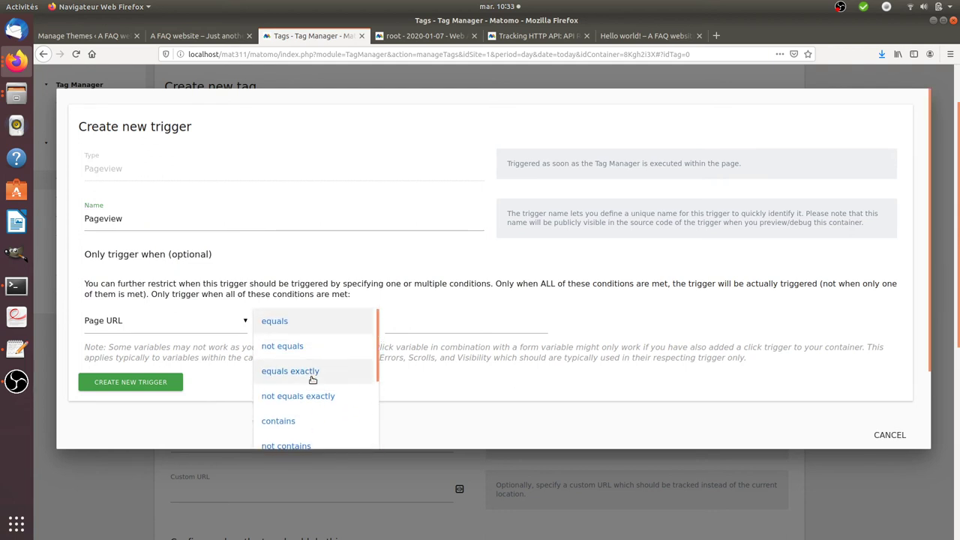
{"action": "scroll", "coordinate": [312, 379], "scroll_direction": "down", "scroll_amount": 4}
{"action": "scroll", "coordinate": [312, 378], "scroll_direction": "down", "scroll_amount": 3}
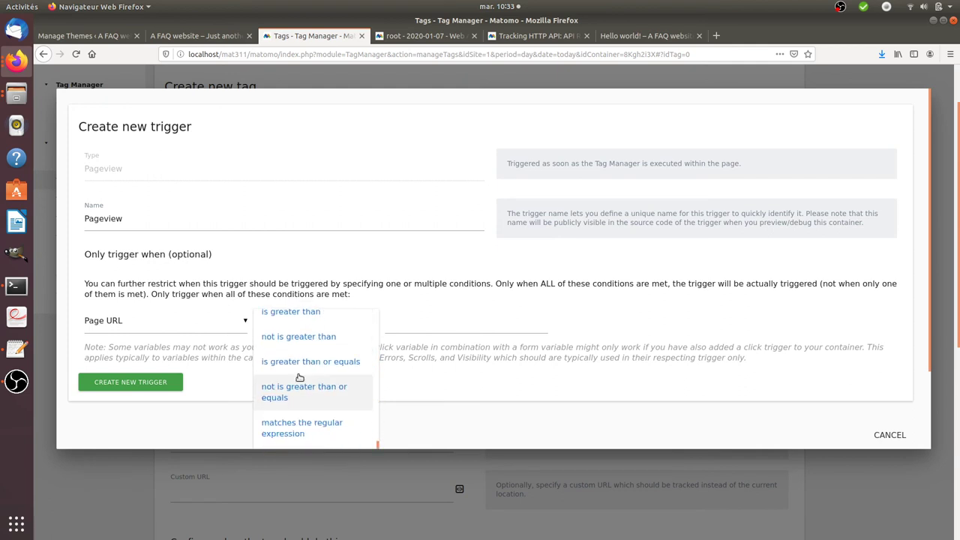
{"action": "scroll", "coordinate": [304, 378], "scroll_direction": "up", "scroll_amount": 1}
{"action": "scroll", "coordinate": [299, 378], "scroll_direction": "down", "scroll_amount": 2}
{"action": "scroll", "coordinate": [300, 379], "scroll_direction": "down", "scroll_amount": 1}
{"action": "left_click", "coordinate": [300, 381]}
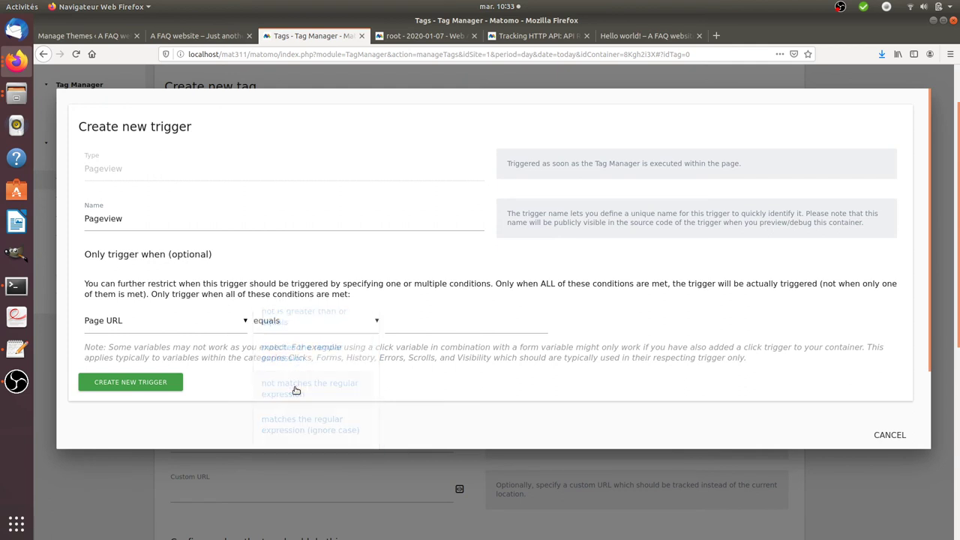
{"action": "left_click", "coordinate": [401, 329]}
{"action": "type", "text": "id|nationality"}
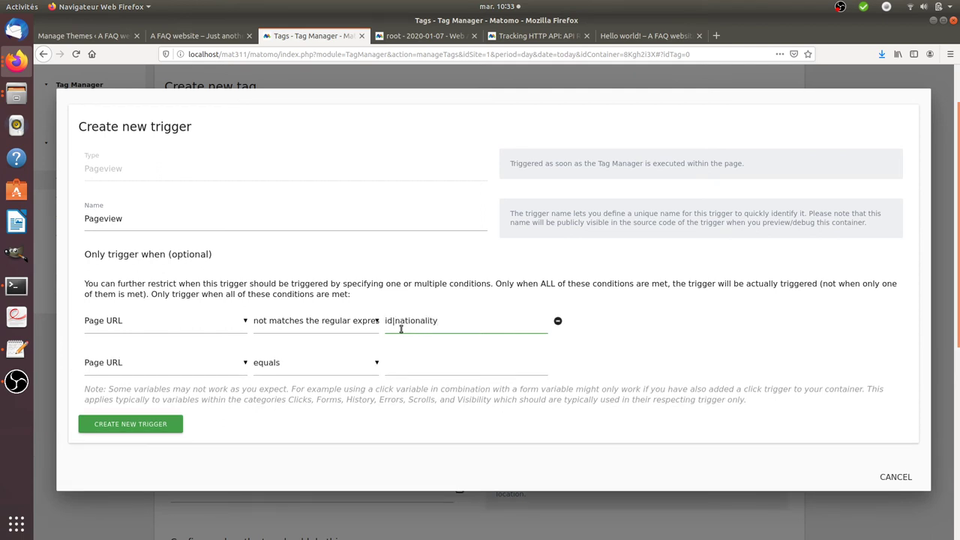
Name the trigger "Pageview without id and nationality" and create it.
{"action": "left_click", "coordinate": [143, 217]}
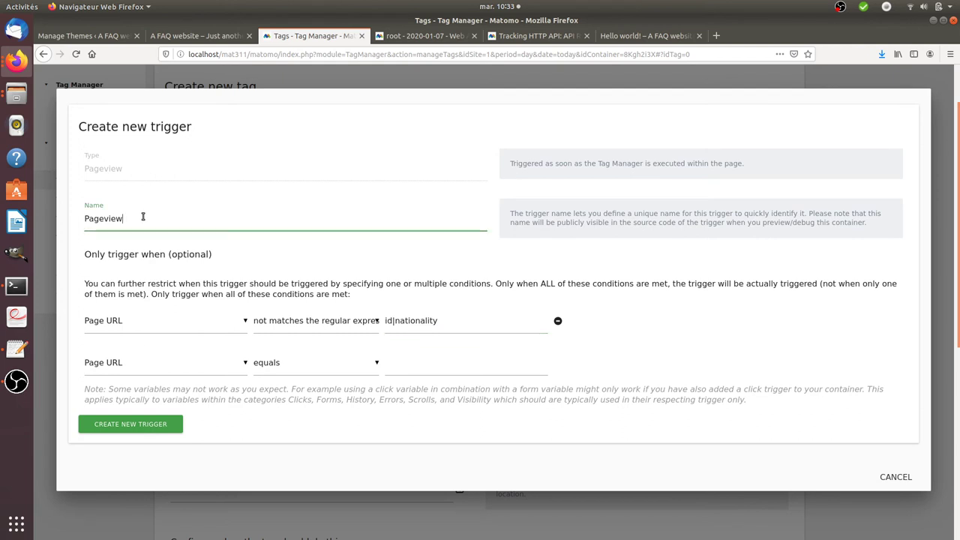
{"action": "type", "text": "without id and nationality"}
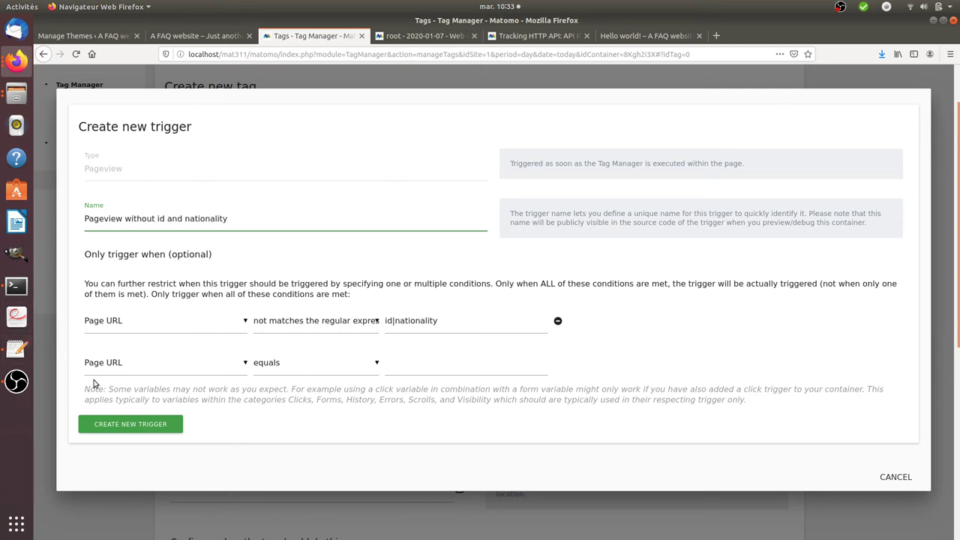
{"action": "left_click", "coordinate": [117, 425]}
Create the tag and publish it to the Live environment in a container version named "new".
{"action": "scroll", "coordinate": [248, 325], "scroll_direction": "down", "scroll_amount": 8}
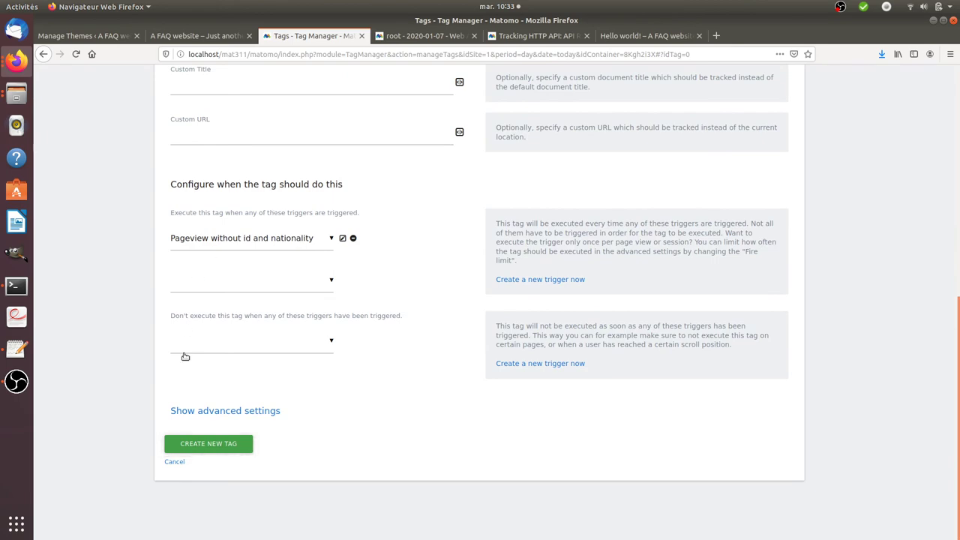
{"action": "left_click", "coordinate": [224, 447]}
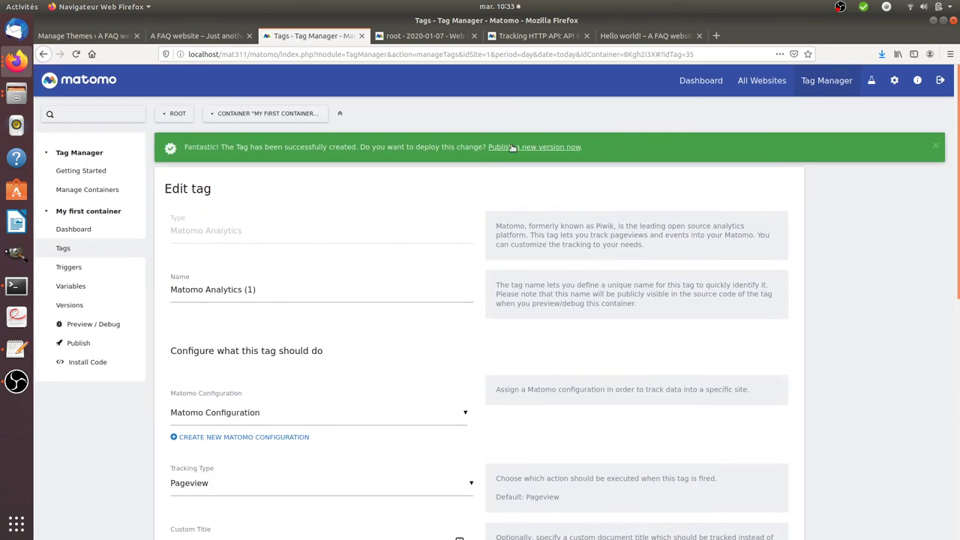
{"action": "left_click", "coordinate": [513, 147]}
{"action": "left_click", "coordinate": [178, 157]}
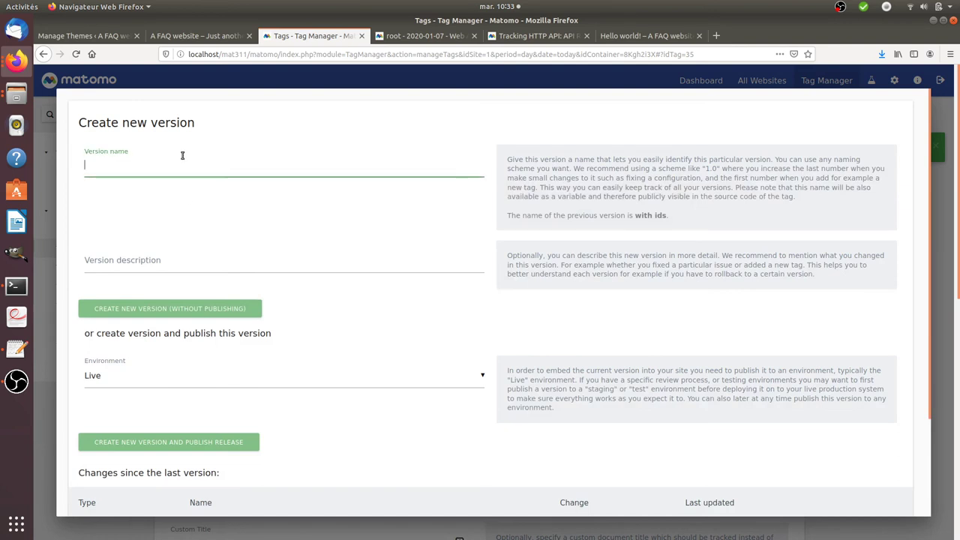
{"action": "type", "text": "new version"}
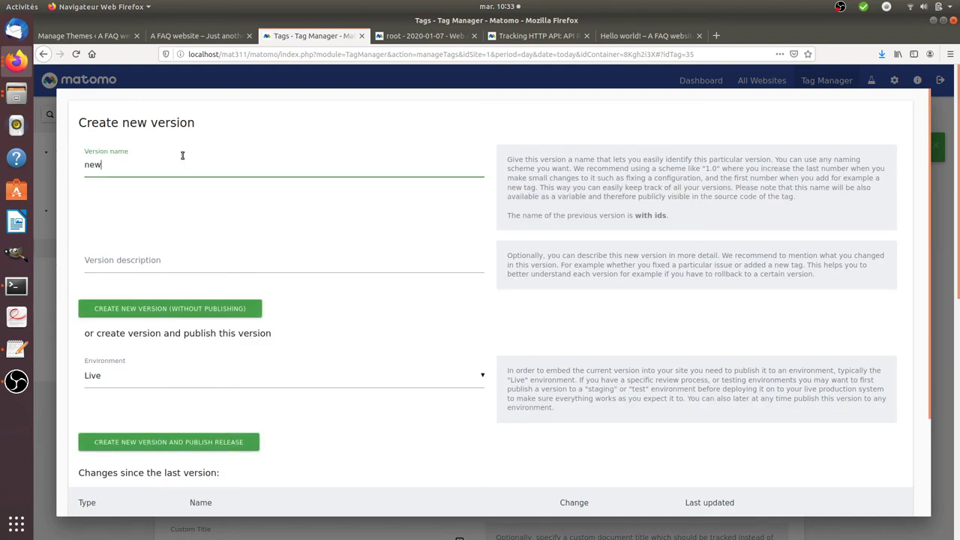
{"action": "left_click", "coordinate": [253, 442]}
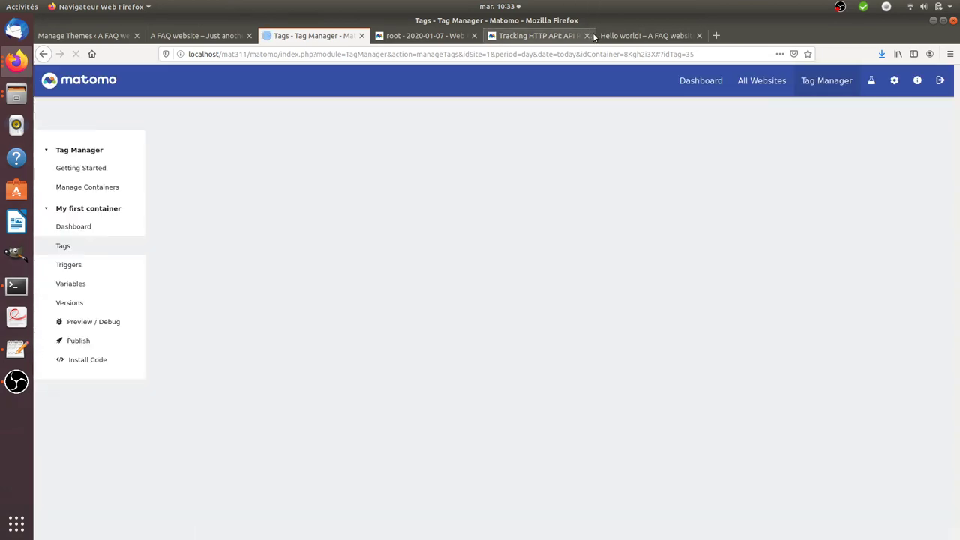
Enable the container's preview mode and copy the ?mtmPreviewMode=8Kgh2i3X parameter.
{"action": "left_click", "coordinate": [614, 38]}
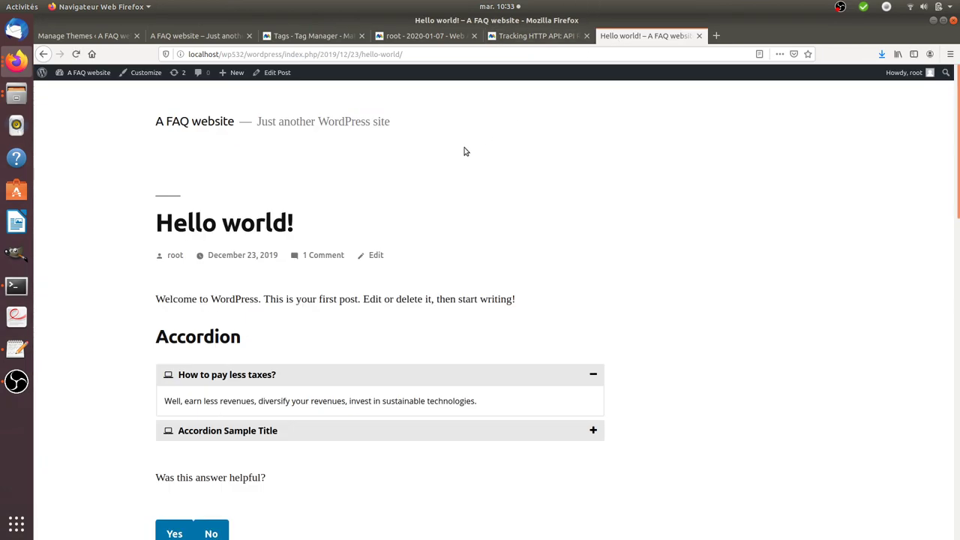
{"action": "left_click", "coordinate": [316, 36]}
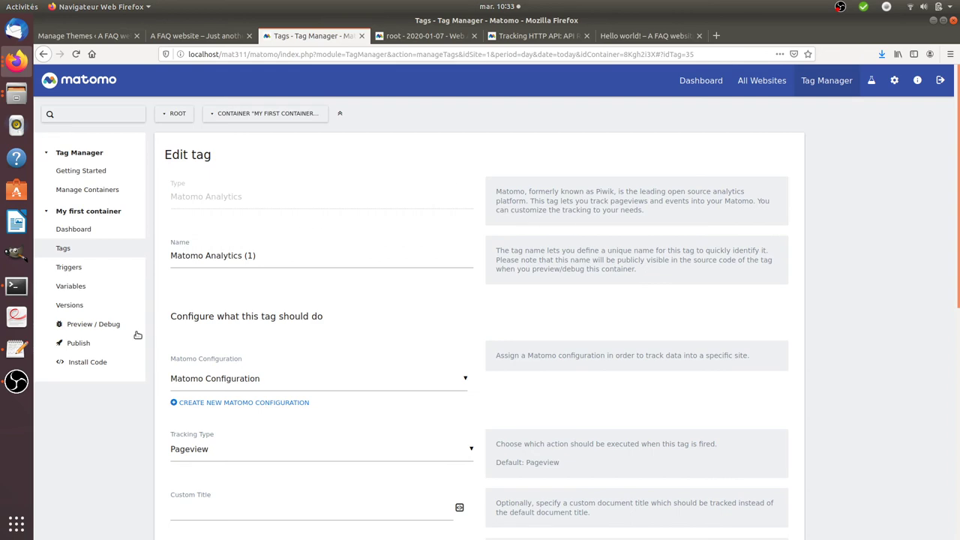
{"action": "left_click", "coordinate": [126, 325]}
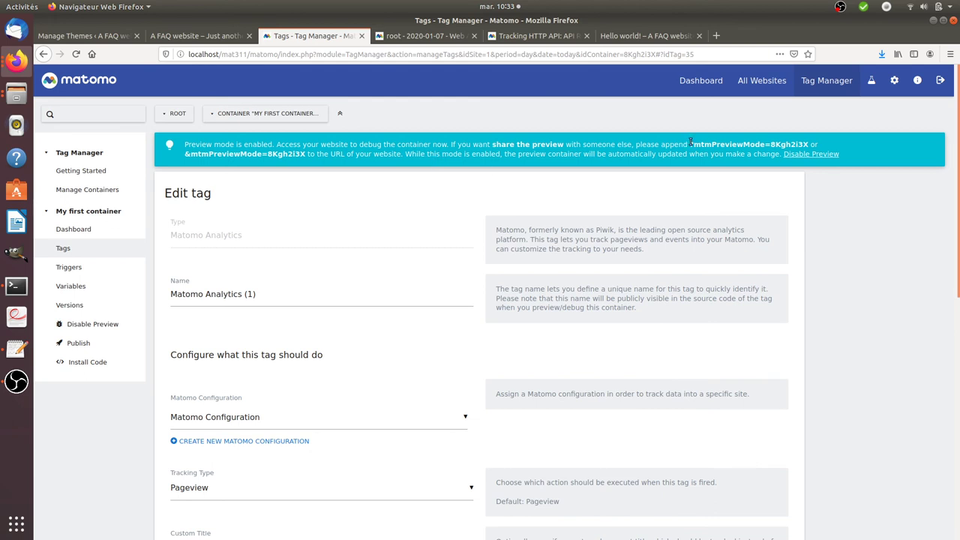
{"action": "left_click_drag", "start_coordinate": [690, 141], "coordinate": [811, 141]}
{"action": "key", "text": "ctrl+c"}
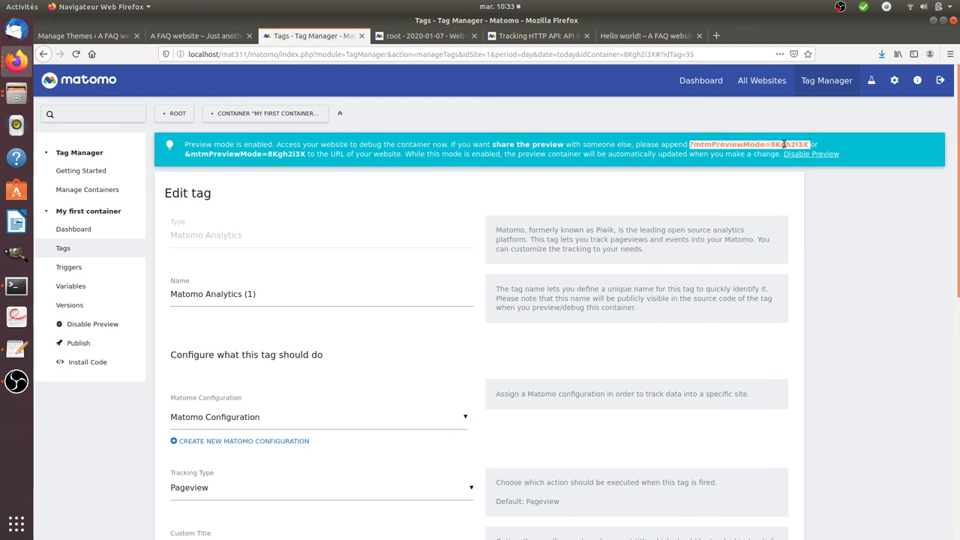
Load the "Hello world!" post with ?mtmPreviewMode=8Kgh2i3X appended to its URL and check which tag fires on the second mtm.PageView event.
{"action": "left_click", "coordinate": [646, 36]}
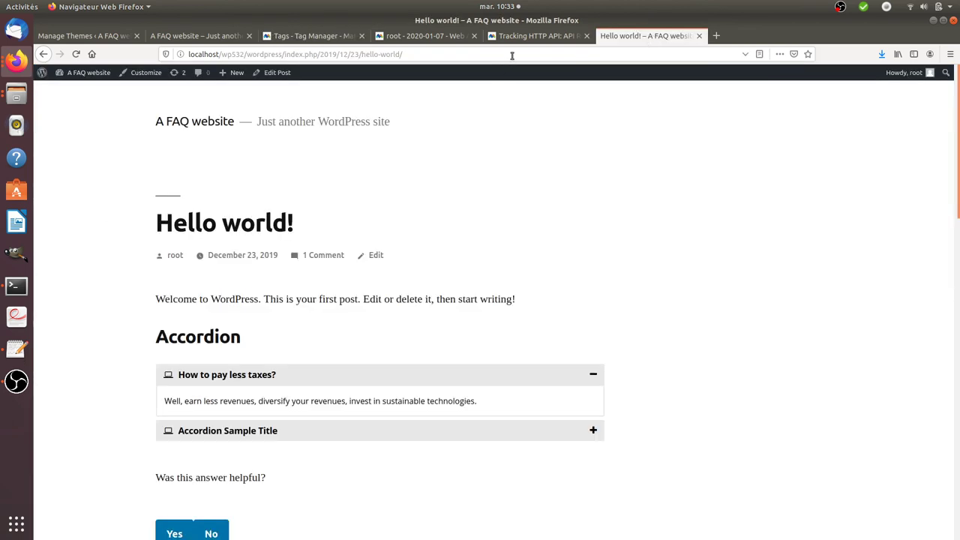
{"action": "left_click", "coordinate": [512, 56]}
{"action": "key", "text": "ctrl+v"}
{"action": "key", "text": "Return"}
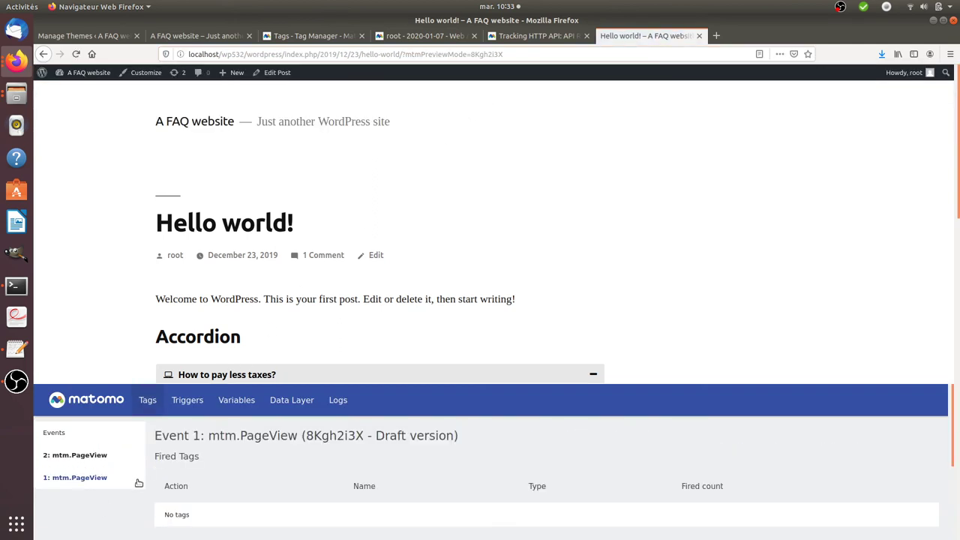
{"action": "left_click", "coordinate": [101, 458]}
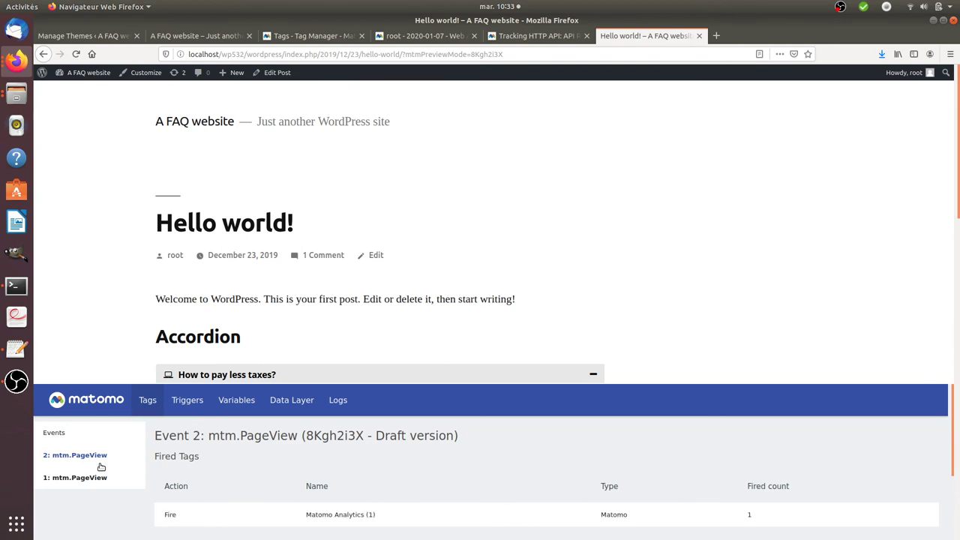
{"action": "left_click_drag", "start_coordinate": [308, 519], "coordinate": [364, 516]}
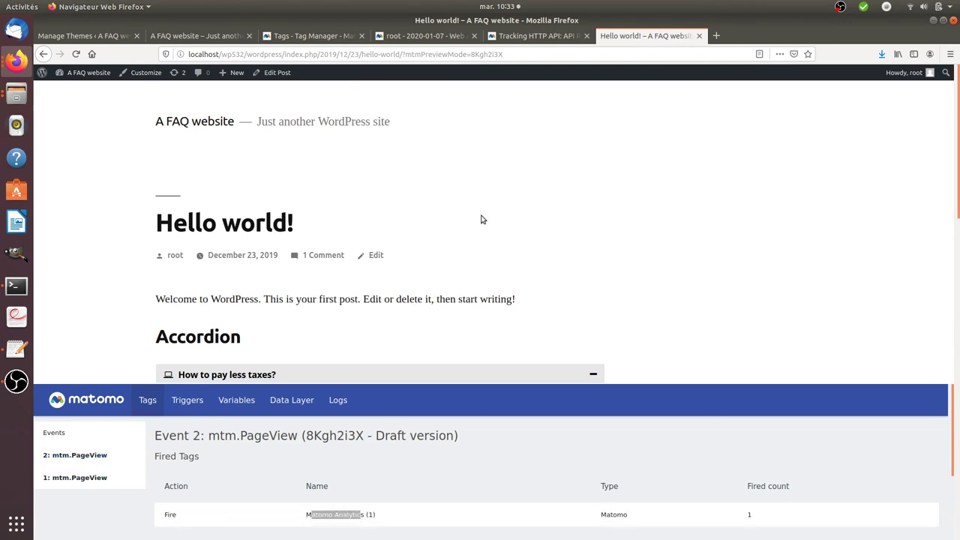
Reload the Visits Log and check that the "Hello world!" page view without parameters is tracked.
{"action": "left_click", "coordinate": [295, 36]}
{"action": "left_click", "coordinate": [227, 35]}
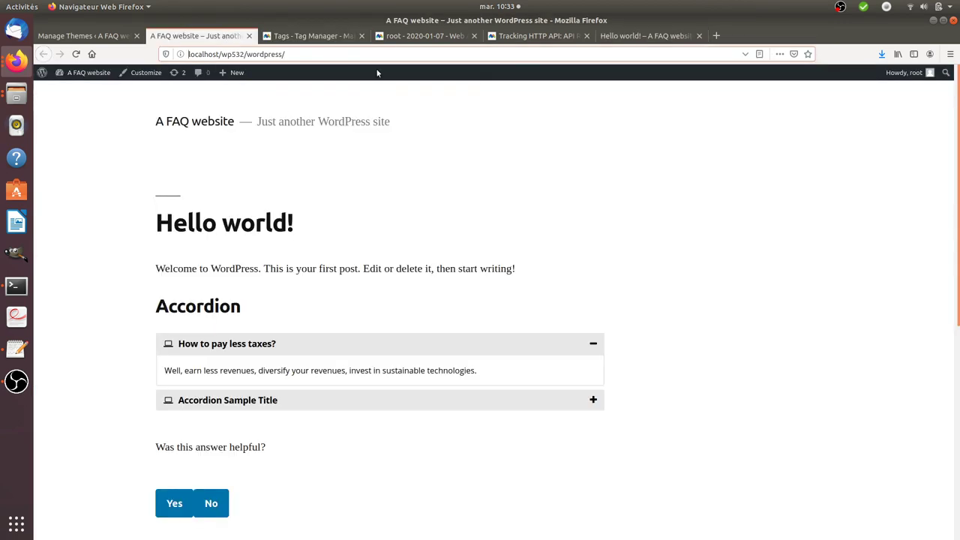
{"action": "left_click", "coordinate": [424, 35]}
{"action": "key", "text": "F5"}
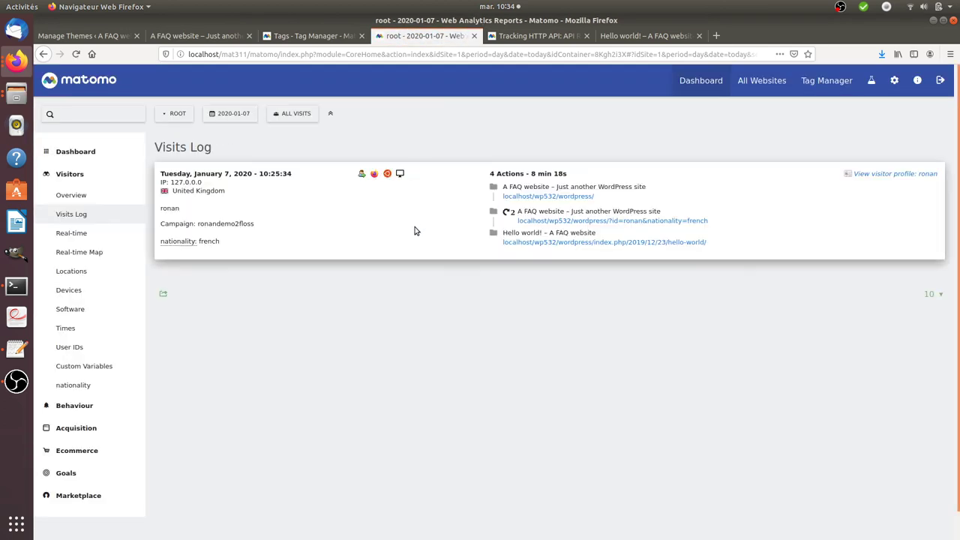
Go to the WordPress site's home page and try to add the ?mtmPreviewMode=8Kgh2i3X parameter to its address.
{"action": "left_click", "coordinate": [645, 35]}
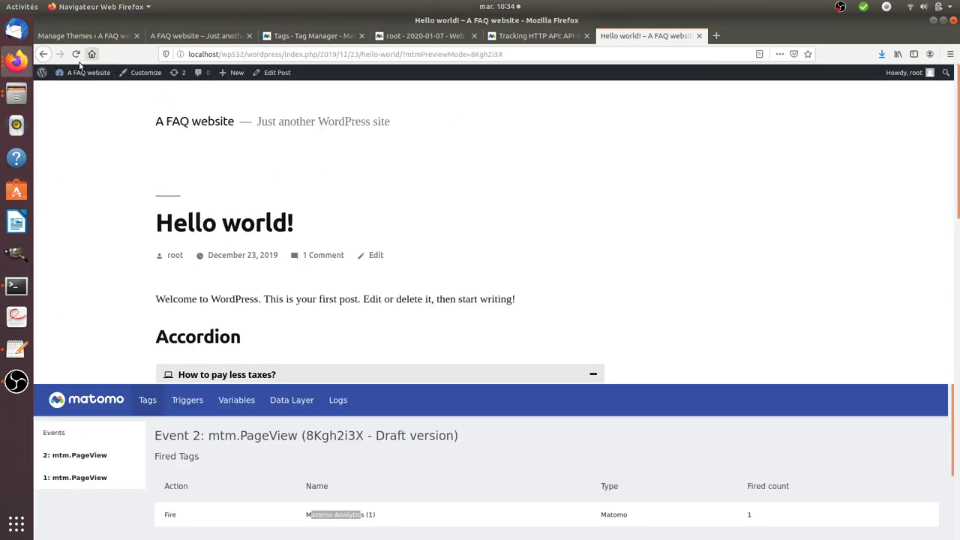
{"action": "left_click", "coordinate": [205, 121]}
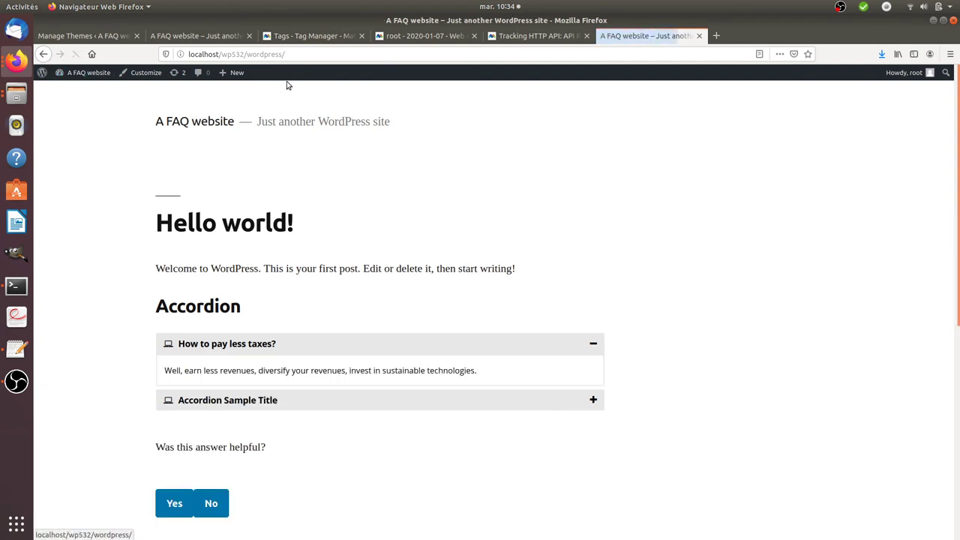
{"action": "left_click", "coordinate": [183, 54]}
{"action": "key", "text": "ctrl+v"}
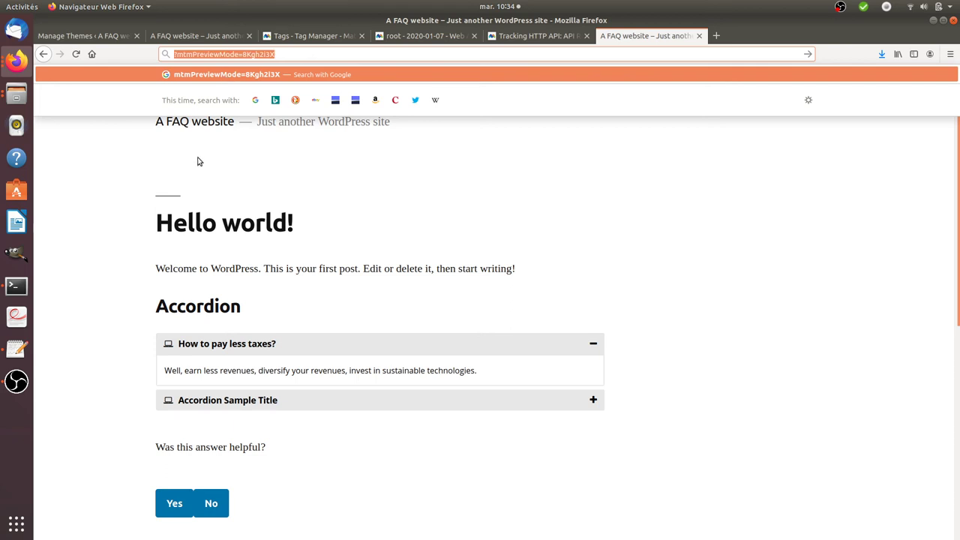
{"action": "left_click", "coordinate": [202, 180]}
Copy the test URL with the id and nationality=french parameters from the text editor and load it in the Firefox tab of the WordPress site.
{"action": "left_click", "coordinate": [16, 349]}
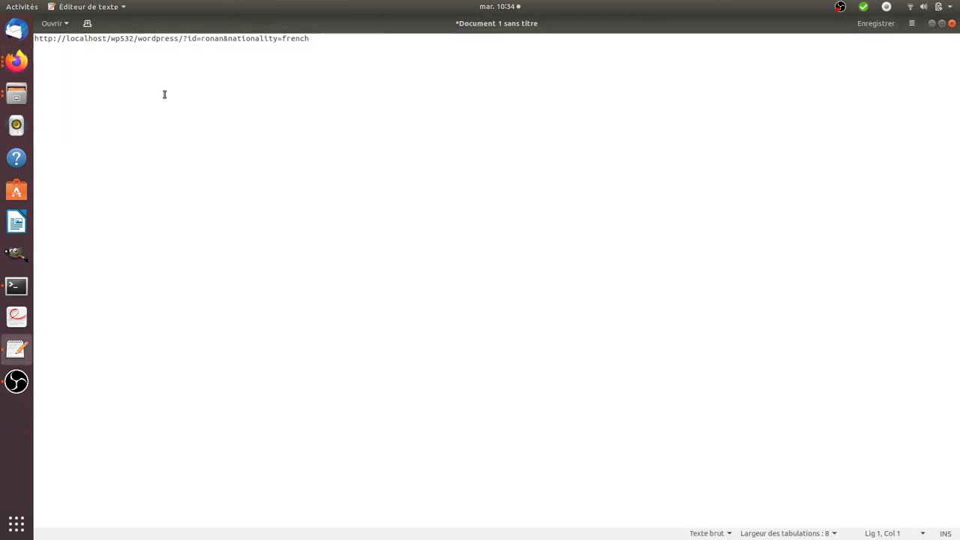
{"action": "key", "text": "ctrl+a"}
{"action": "key", "text": "ctrl+c"}
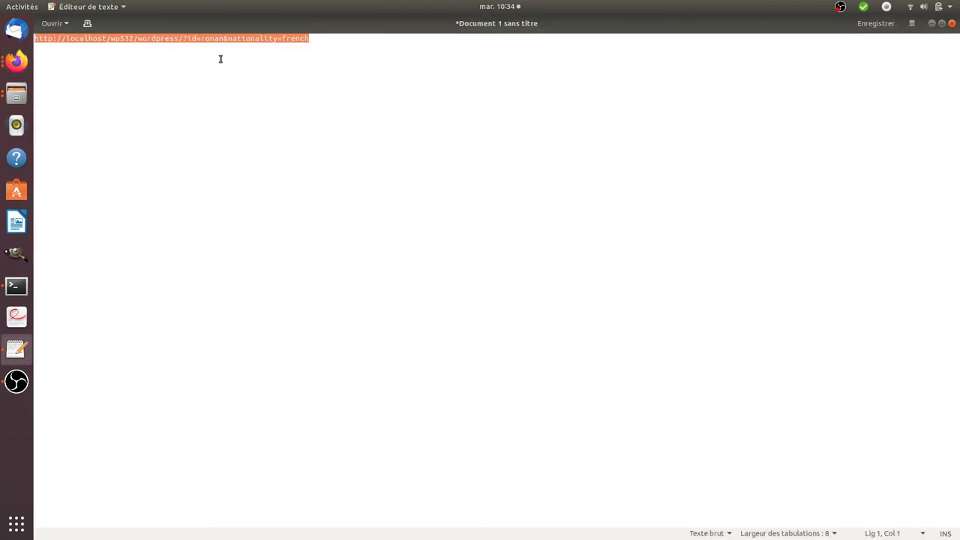
{"action": "left_click", "coordinate": [17, 61]}
{"action": "left_click", "coordinate": [105, 74]}
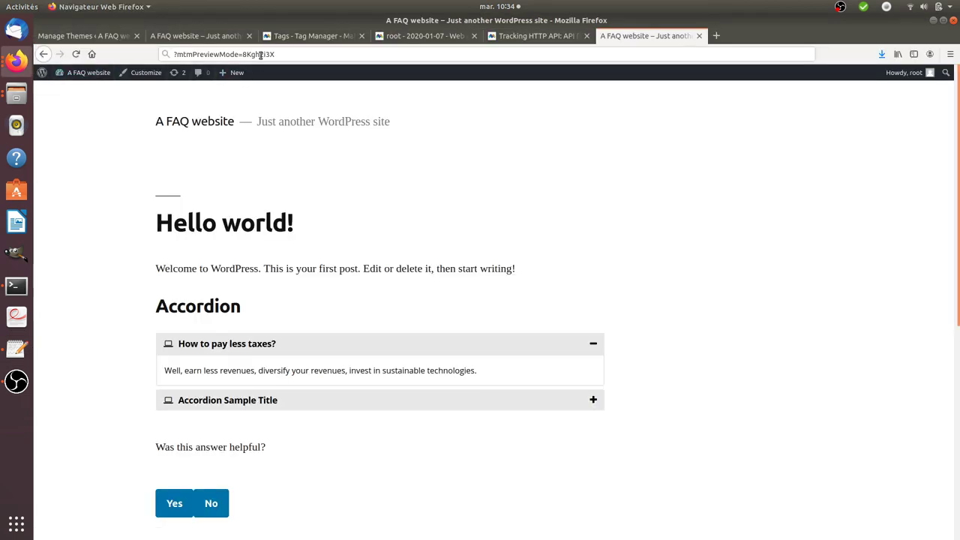
{"action": "left_click", "coordinate": [260, 54]}
{"action": "key", "text": "ctrl+v"}
{"action": "key", "text": "Return"}
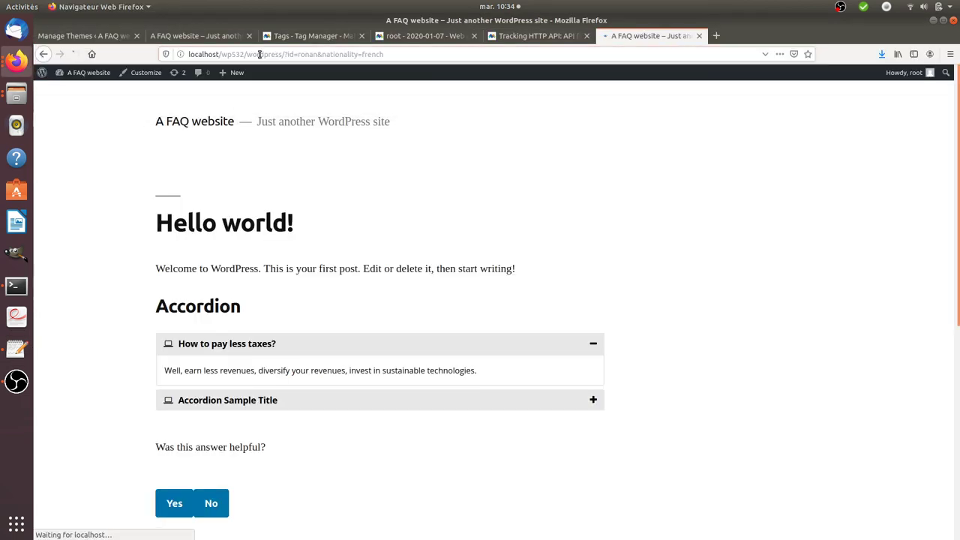
{"action": "scroll", "coordinate": [304, 302], "scroll_direction": "down", "scroll_amount": 3}
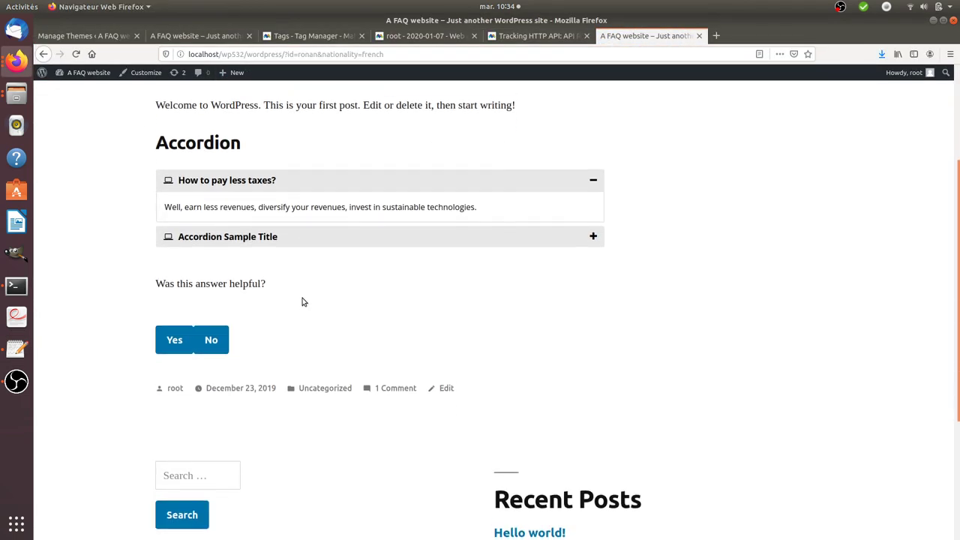
{"action": "scroll", "coordinate": [302, 300], "scroll_direction": "up", "scroll_amount": 3}
Reload the Matomo Visits Log and check the page URL recorded for the latest visit action.
{"action": "left_click", "coordinate": [420, 35]}
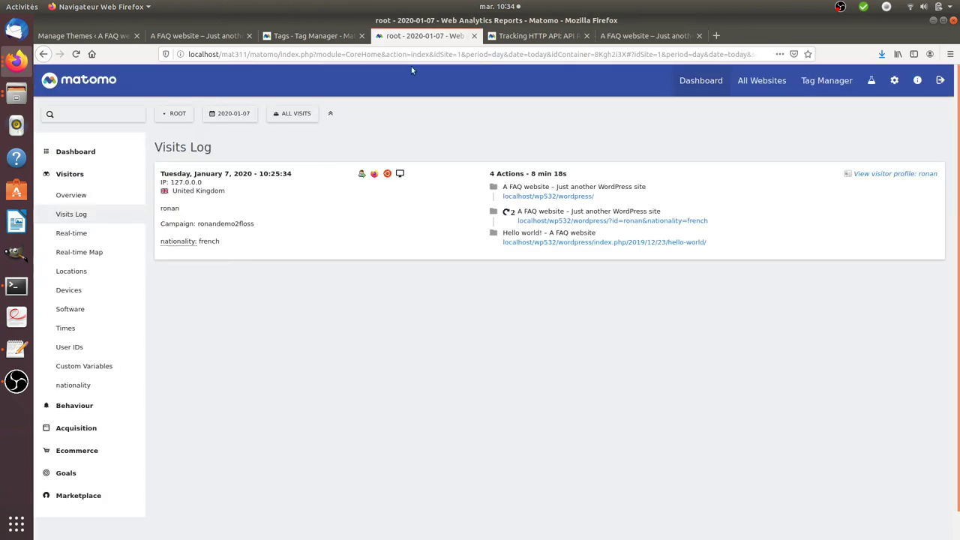
{"action": "left_click", "coordinate": [76, 54]}
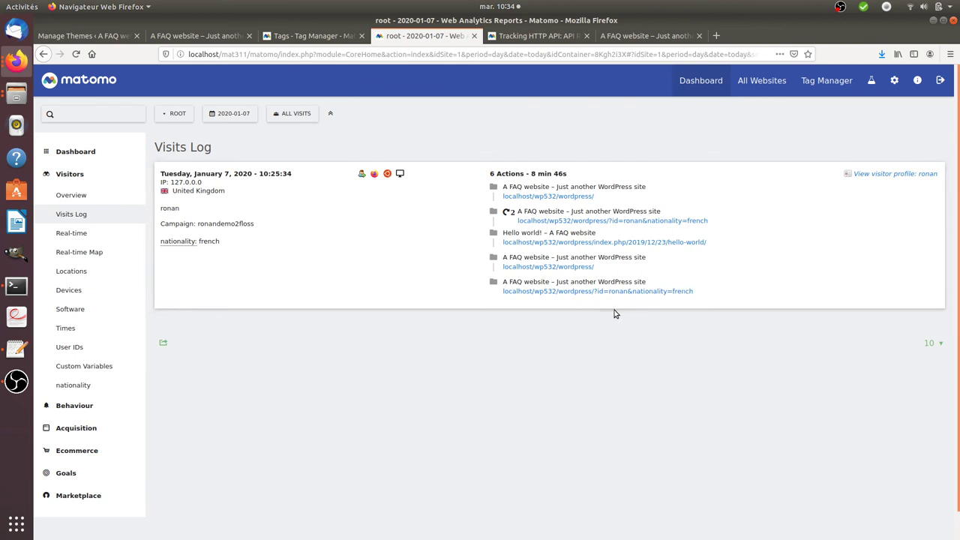
{"action": "mouse_move", "coordinate": [608, 292]}
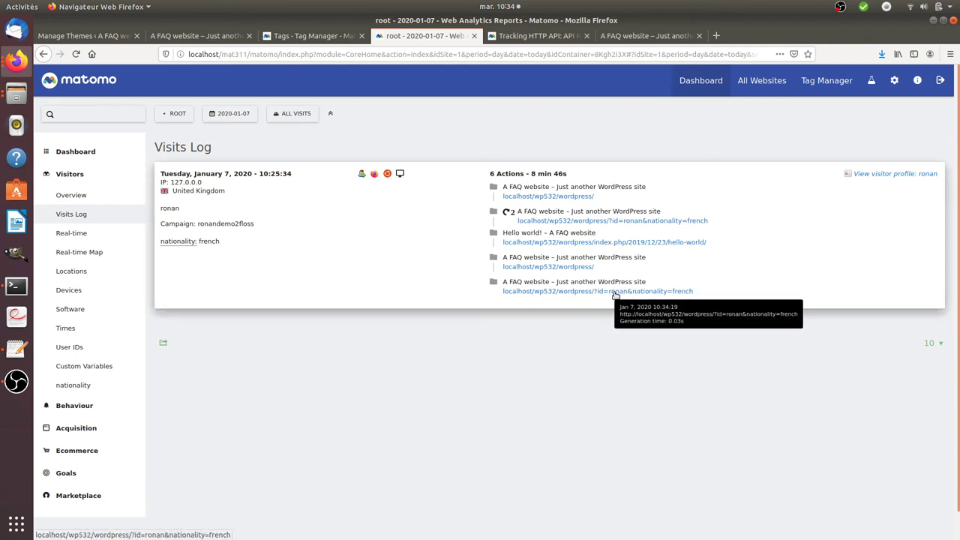
{"action": "mouse_move", "coordinate": [193, 253]}
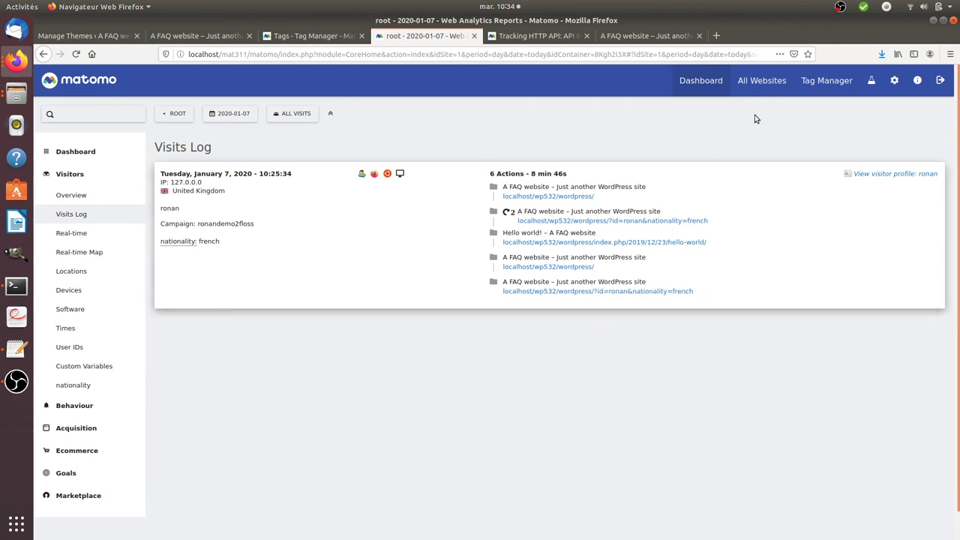
Open the "root" website's settings for editing in the Matomo administration's website management.
{"action": "left_click", "coordinate": [895, 80]}
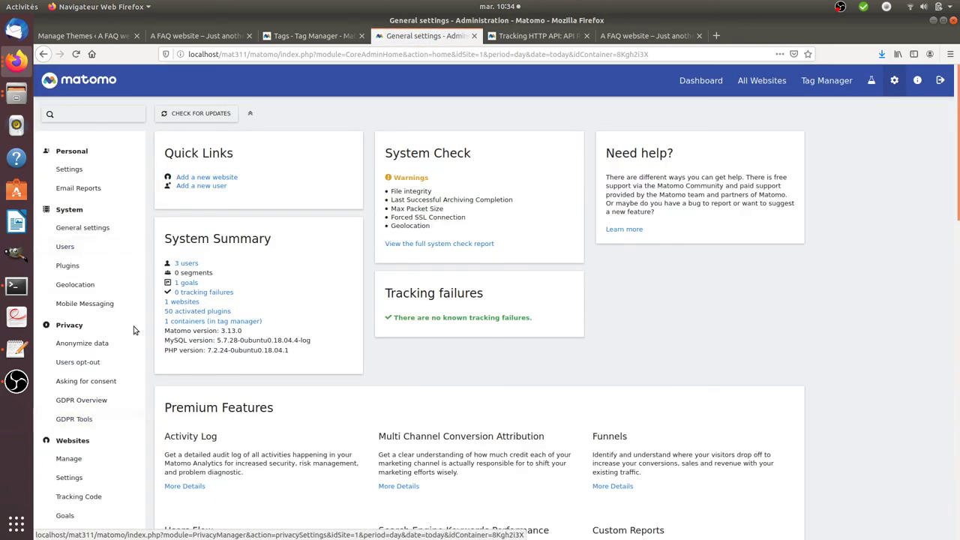
{"action": "scroll", "coordinate": [75, 362], "scroll_direction": "down", "scroll_amount": 3}
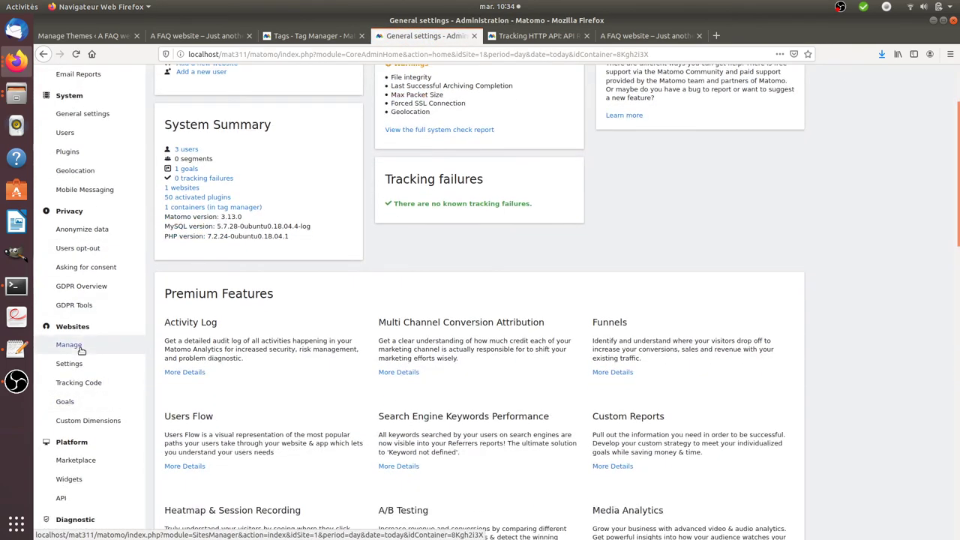
{"action": "left_click", "coordinate": [69, 345]}
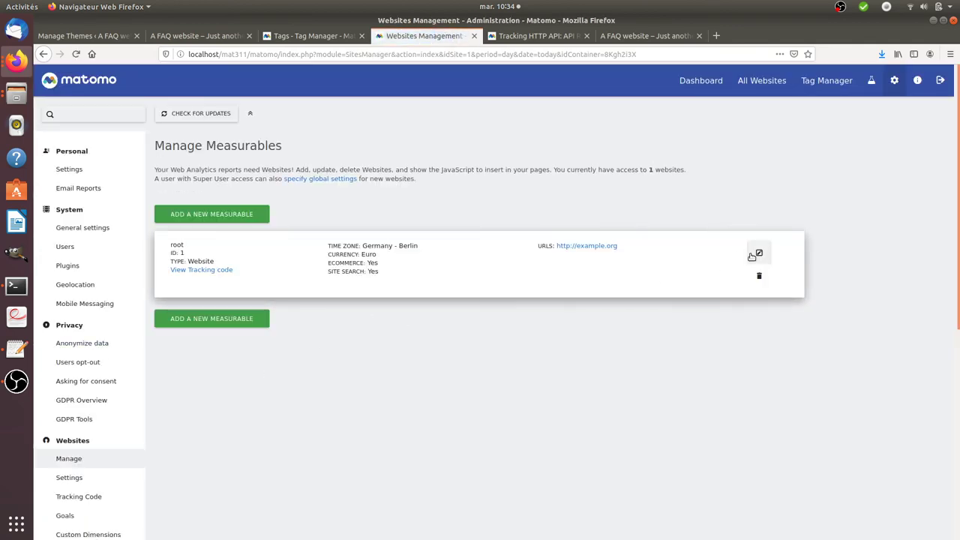
{"action": "left_click", "coordinate": [759, 253]}
{"action": "scroll", "coordinate": [300, 387], "scroll_direction": "down", "scroll_amount": 4}
{"action": "scroll", "coordinate": [210, 330], "scroll_direction": "down", "scroll_amount": 7}
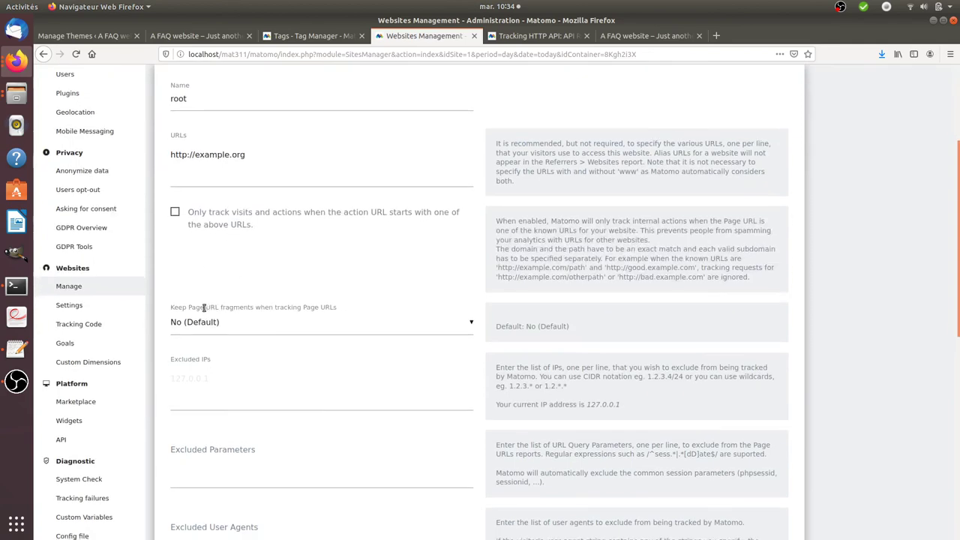
Exclude the URL query parameters id and nationality, one per line, for the "root" website and save it.
{"action": "left_click", "coordinate": [223, 202]}
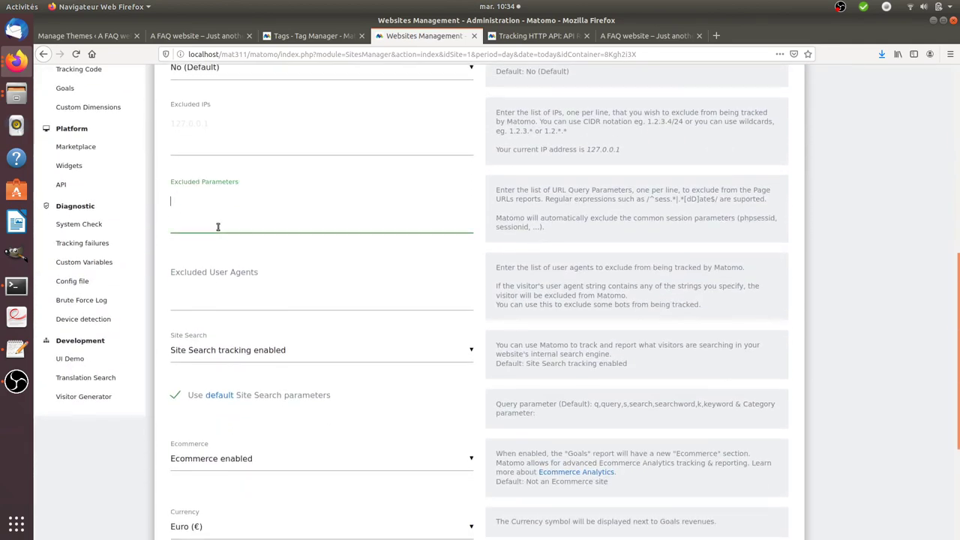
{"action": "left_click_drag", "start_coordinate": [495, 191], "coordinate": [726, 201]}
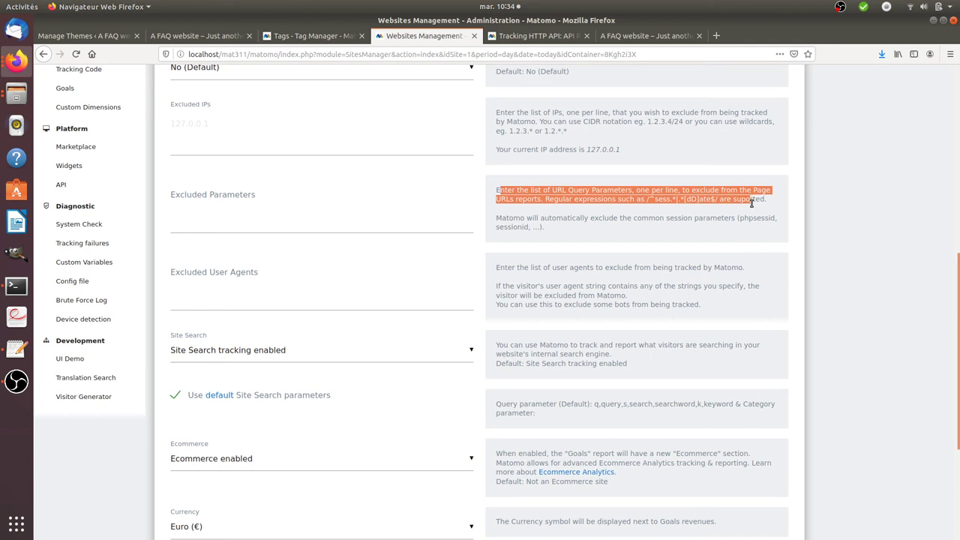
{"action": "left_click", "coordinate": [280, 215]}
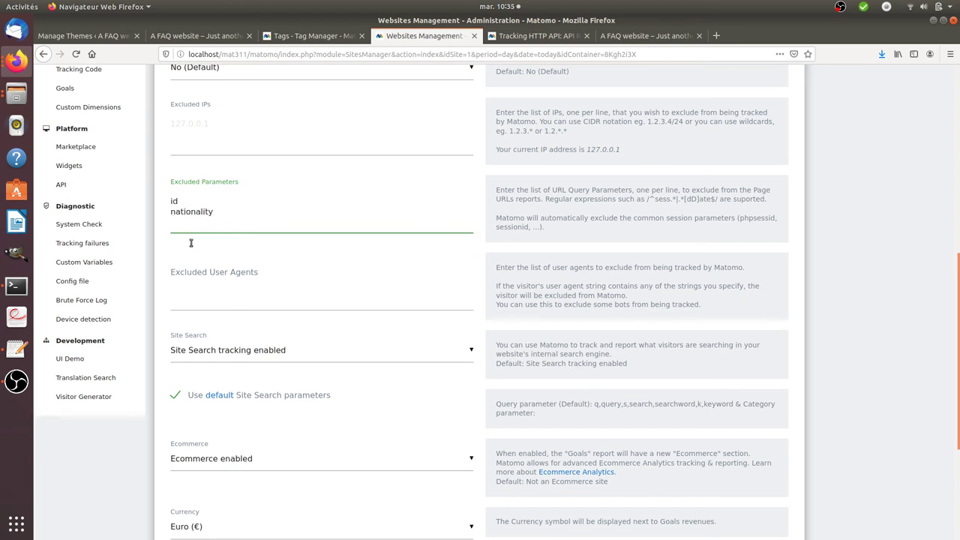
{"action": "scroll", "coordinate": [333, 398], "scroll_direction": "down", "scroll_amount": 5}
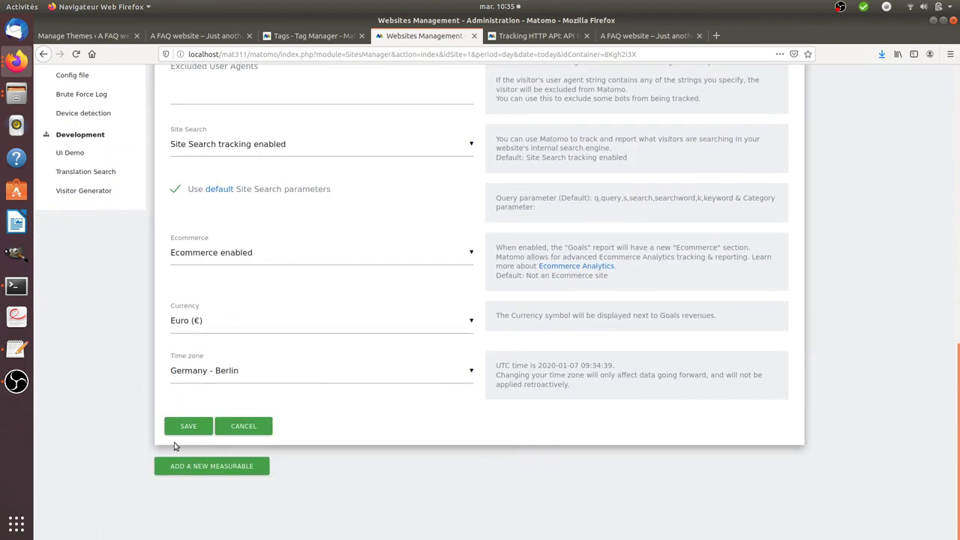
{"action": "left_click", "coordinate": [188, 426]}
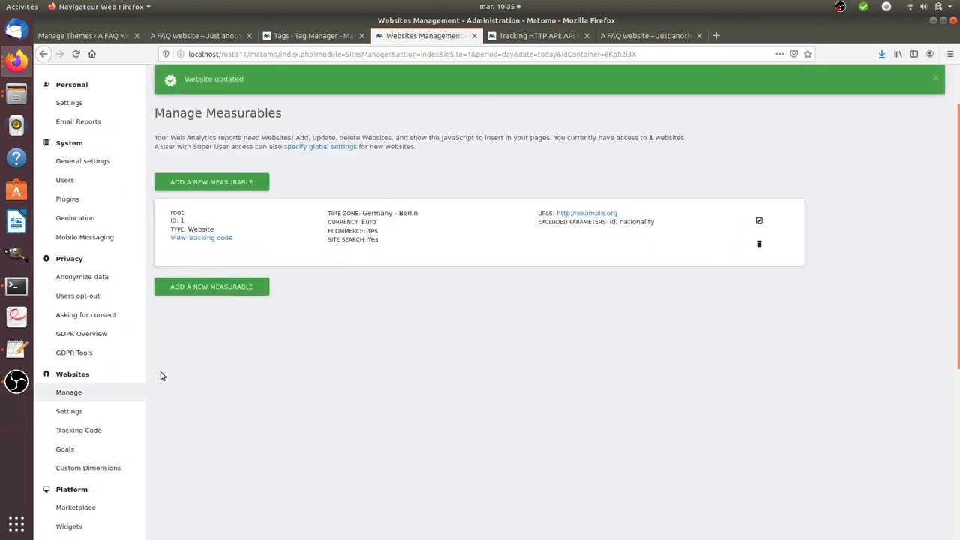
In the text editor, change the test URL's id to another first name and its nationality to south-africa, and copy the whole URL.
{"action": "left_click", "coordinate": [17, 349]}
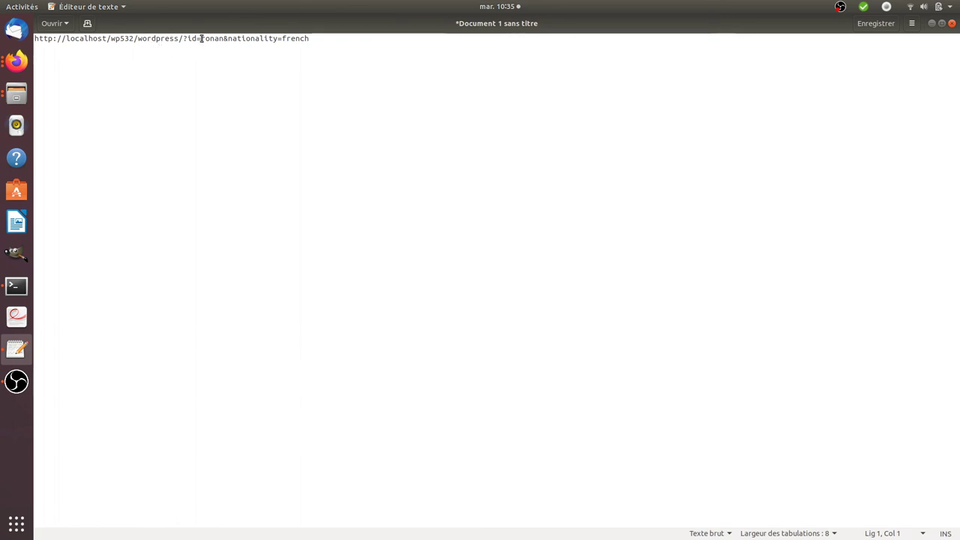
{"action": "left_click_drag", "start_coordinate": [201, 41], "coordinate": [219, 35]}
{"action": "type", "text": "barbar"}
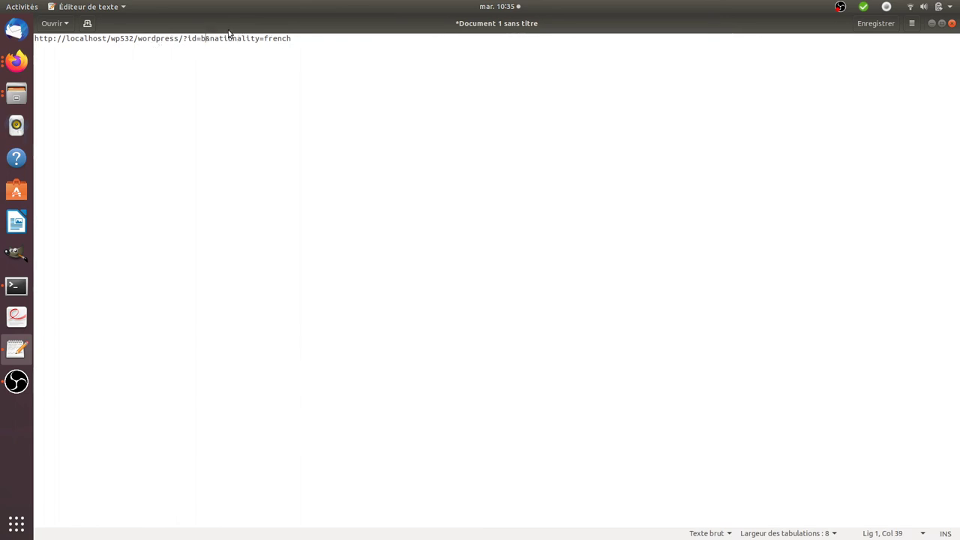
{"action": "type", "text": "a"}
{"action": "key", "text": "shift+End"}
{"action": "type", "text": "so"}
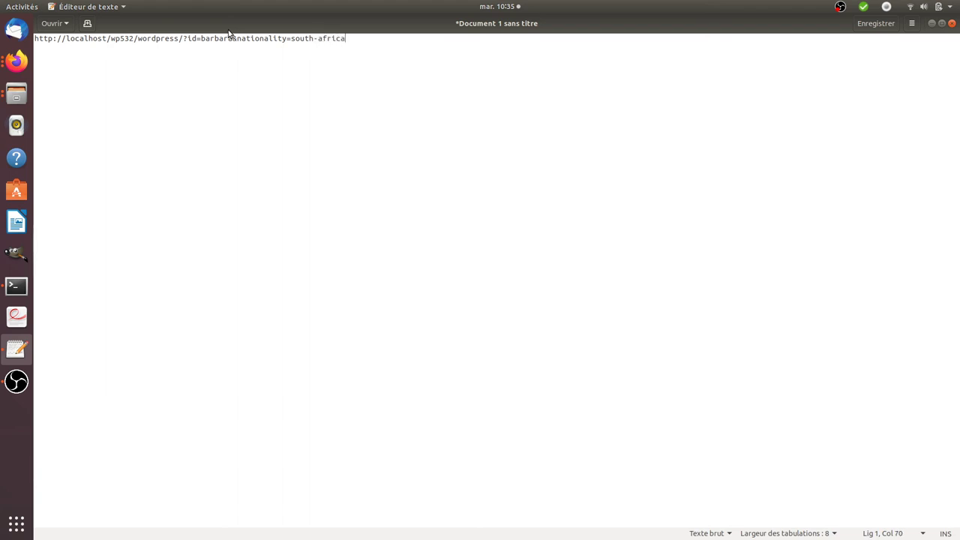
{"action": "key", "text": "ctrl+a"}
{"action": "key", "text": "ctrl+c"}
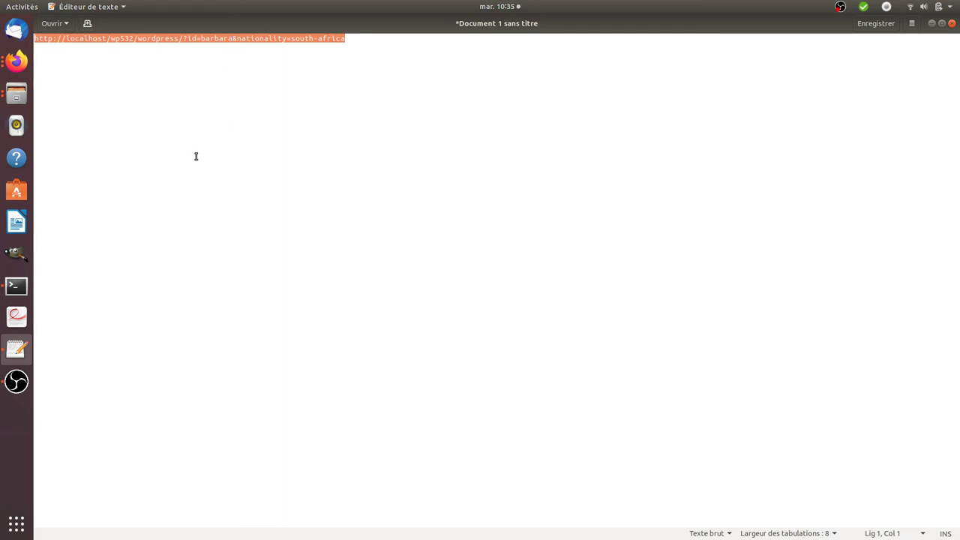
Back in Firefox, load the copied URL with nationality=south-africa in the WordPress site's tab.
{"action": "left_click", "coordinate": [16, 60]}
{"action": "left_click", "coordinate": [56, 103]}
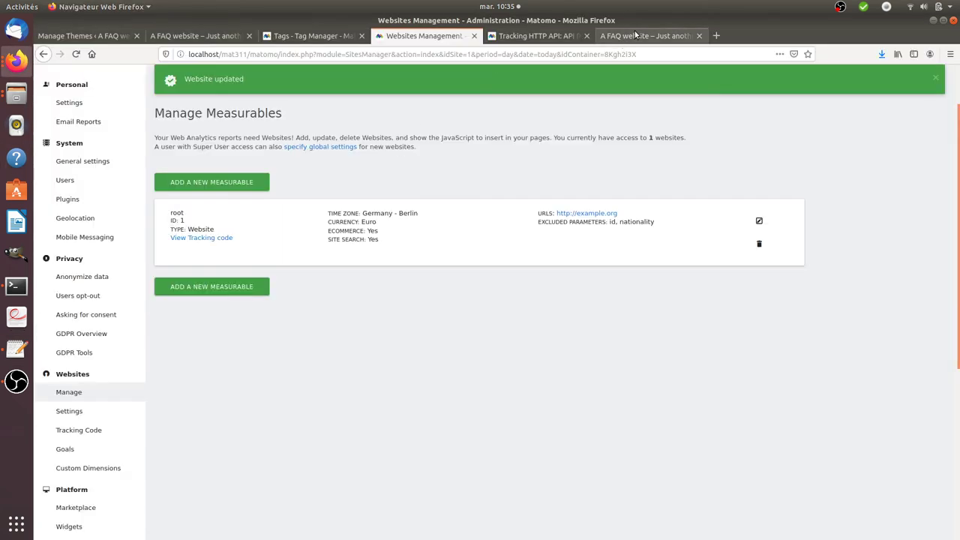
{"action": "left_click", "coordinate": [620, 37]}
{"action": "left_click", "coordinate": [432, 54]}
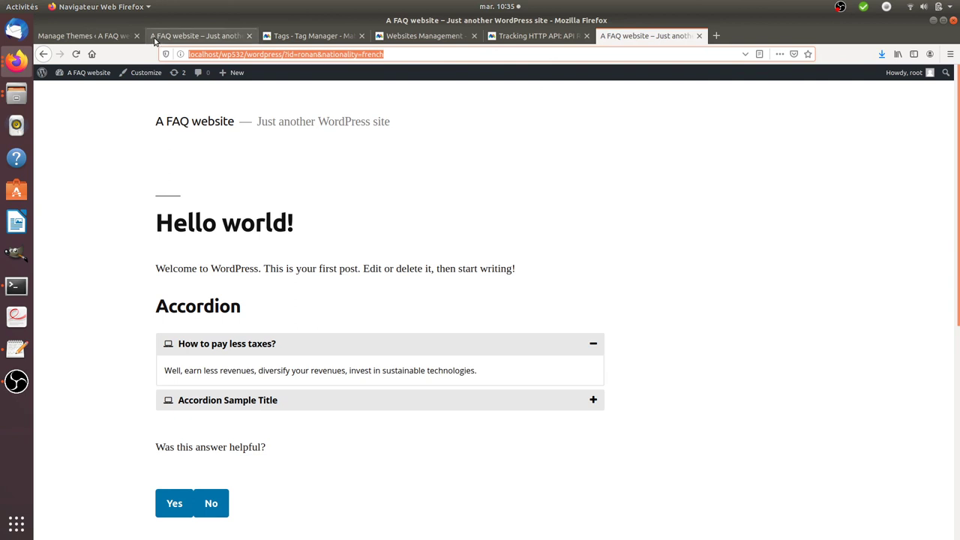
{"action": "key", "text": "ctrl+v"}
{"action": "key", "text": "Return"}
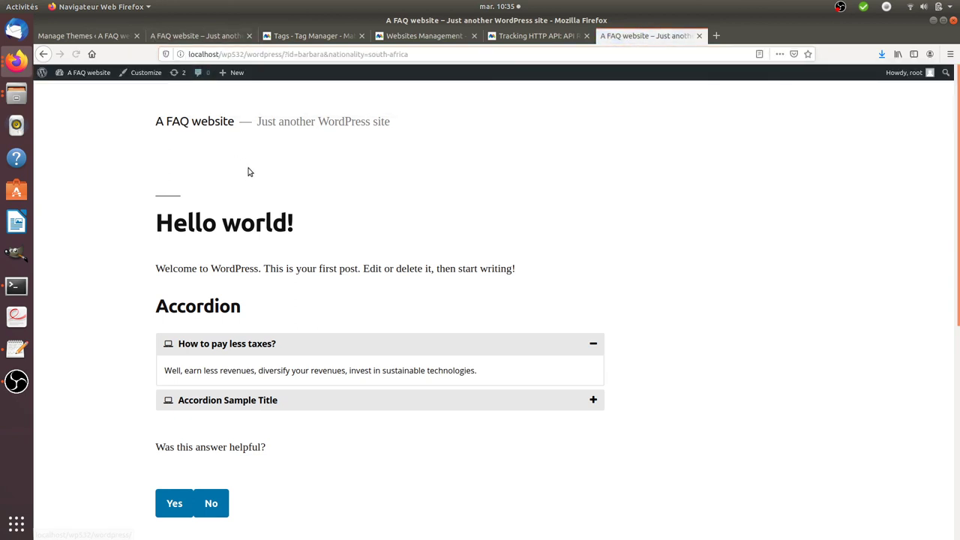
{"action": "left_click_drag", "start_coordinate": [285, 54], "coordinate": [415, 54]}
Open the Visits Log from the Matomo dashboard and check the new visit's page URL, user ID and nationality.
{"action": "left_click", "coordinate": [311, 35]}
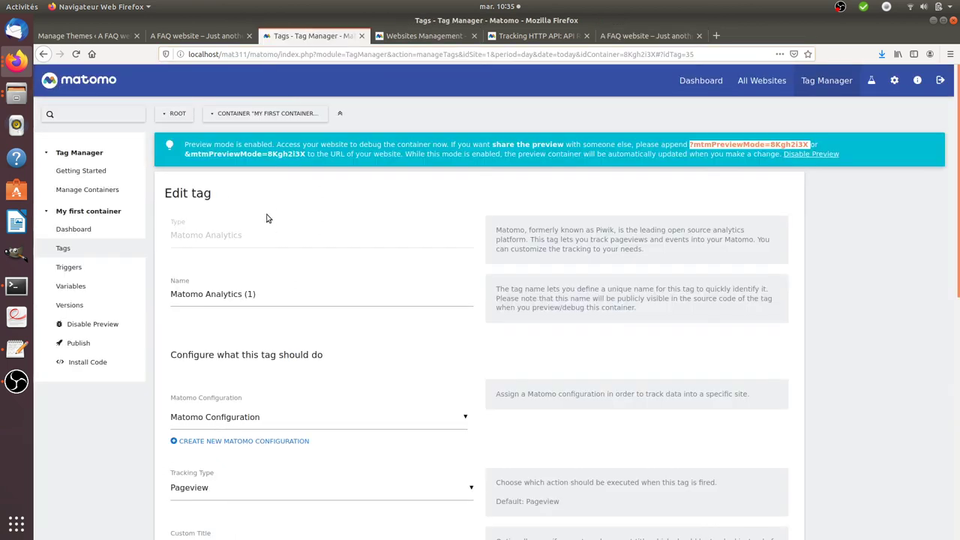
{"action": "left_click", "coordinate": [687, 81]}
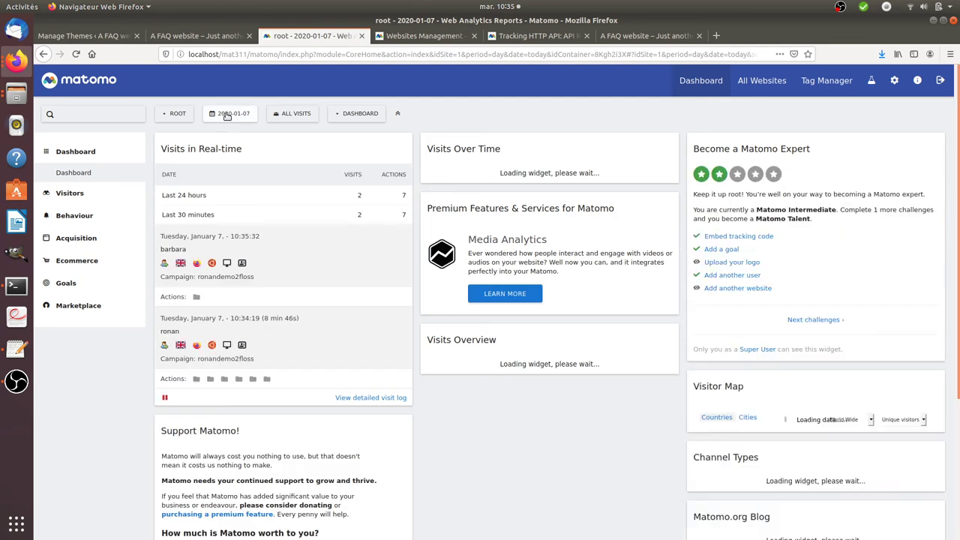
{"action": "left_click", "coordinate": [227, 116]}
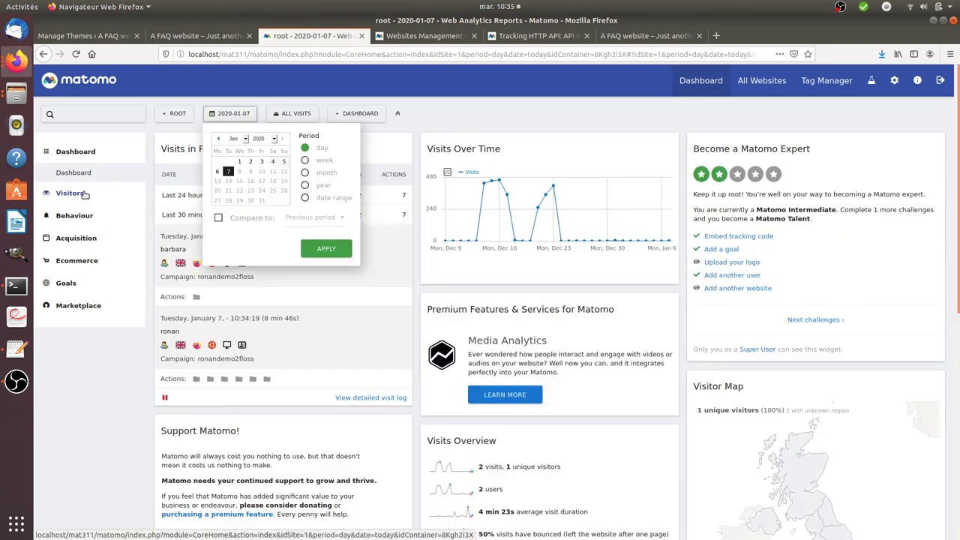
{"action": "left_click", "coordinate": [70, 192]}
{"action": "left_click", "coordinate": [79, 214]}
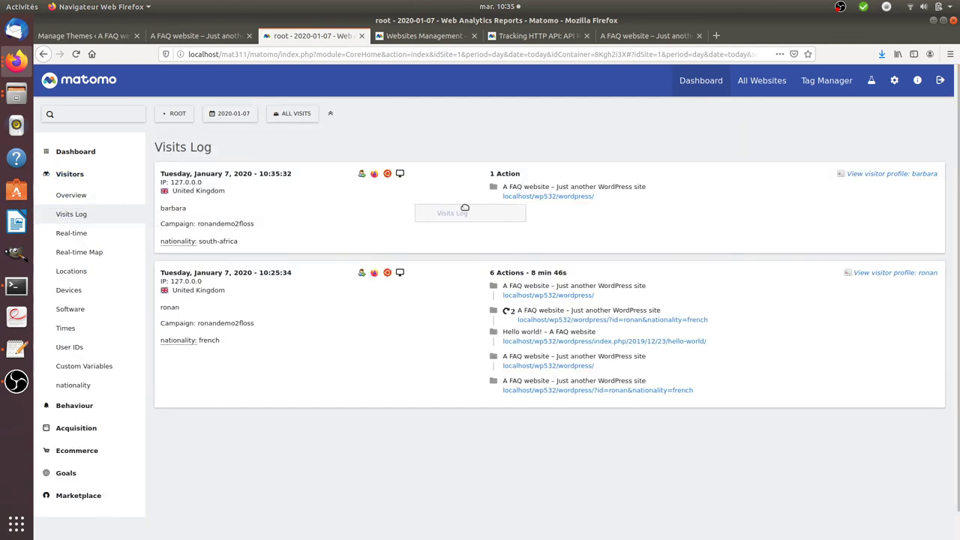
{"action": "left_click_drag", "start_coordinate": [498, 234], "coordinate": [468, 169]}
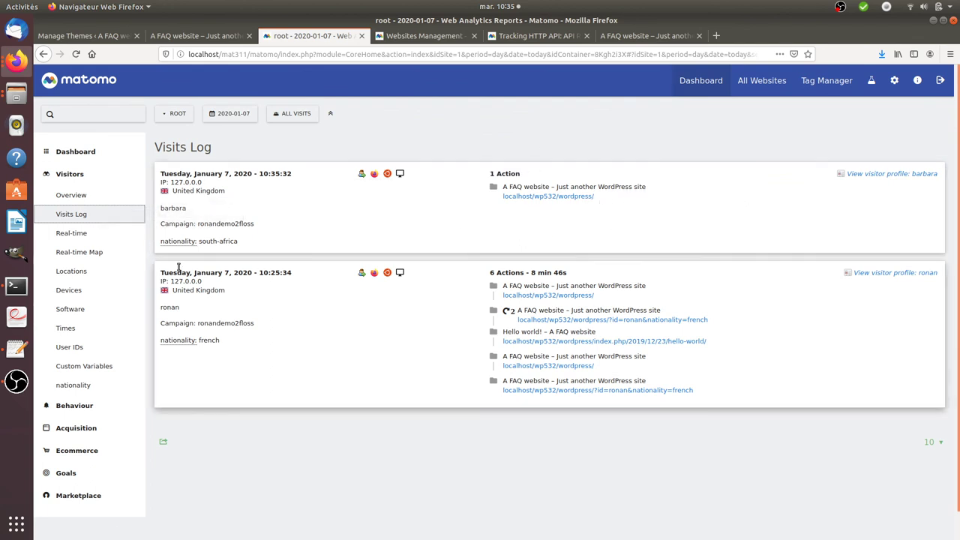
{"action": "left_click_drag", "start_coordinate": [186, 208], "coordinate": [167, 211]}
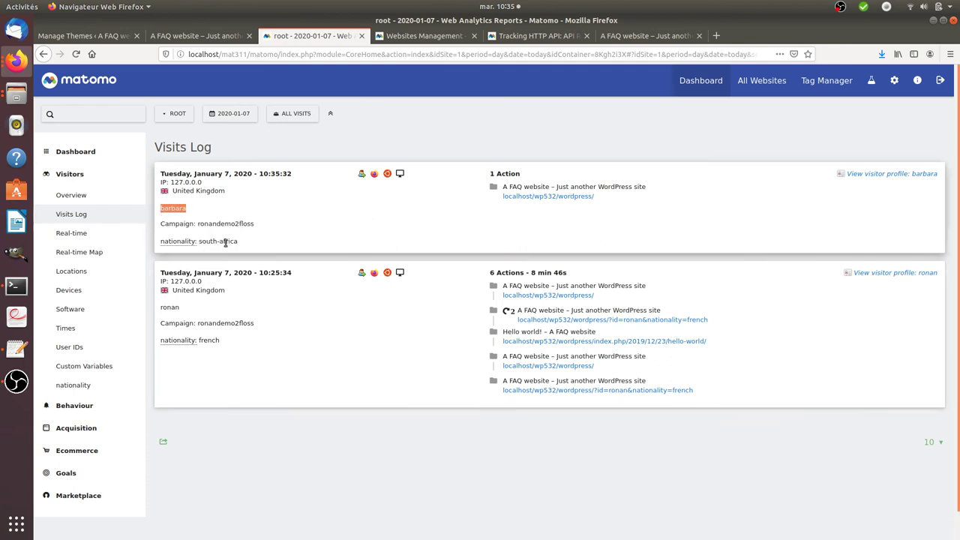
{"action": "left_click_drag", "start_coordinate": [237, 241], "coordinate": [159, 242]}
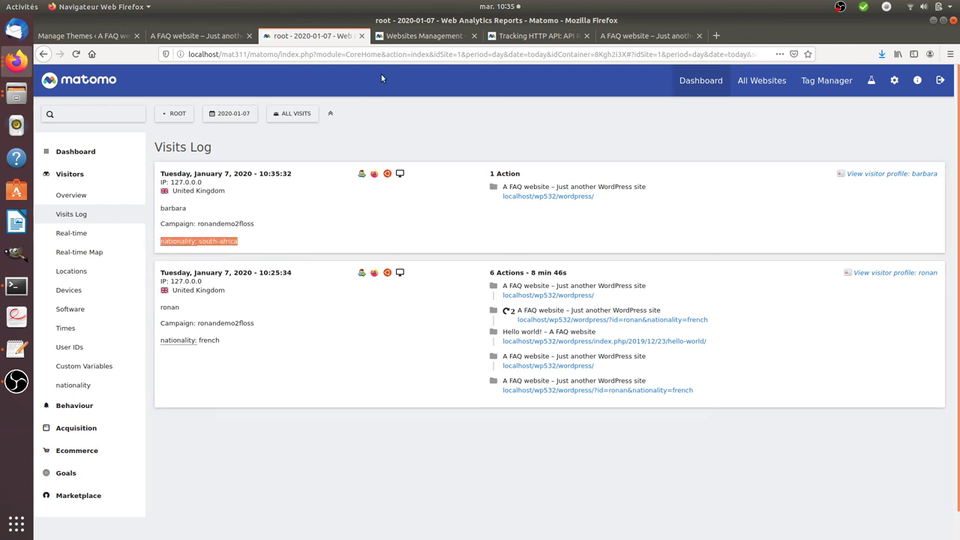